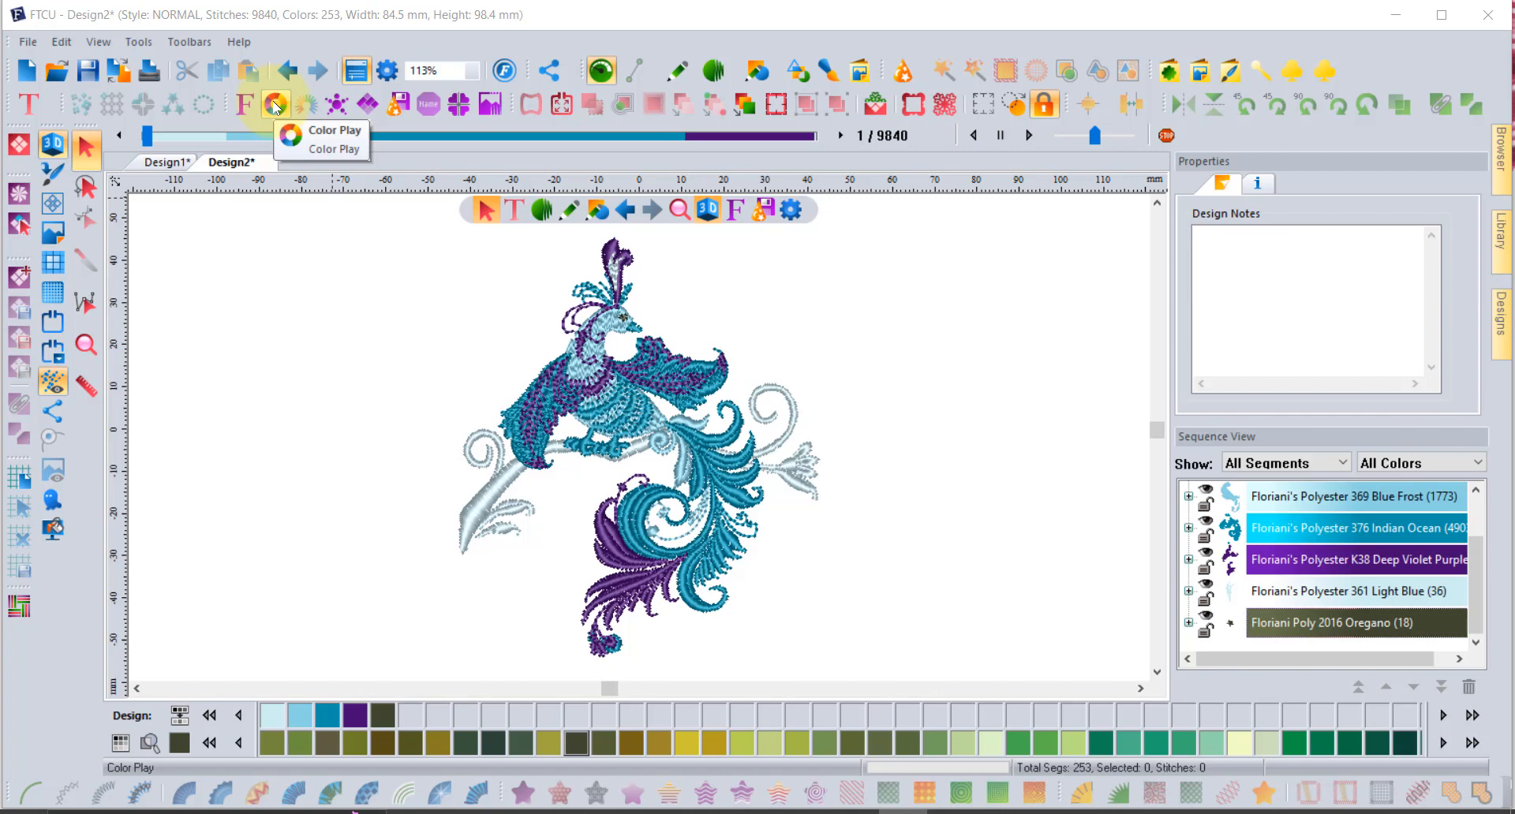
Open Color Play for the bird design and move its window clear of the design
left_click(276, 106)
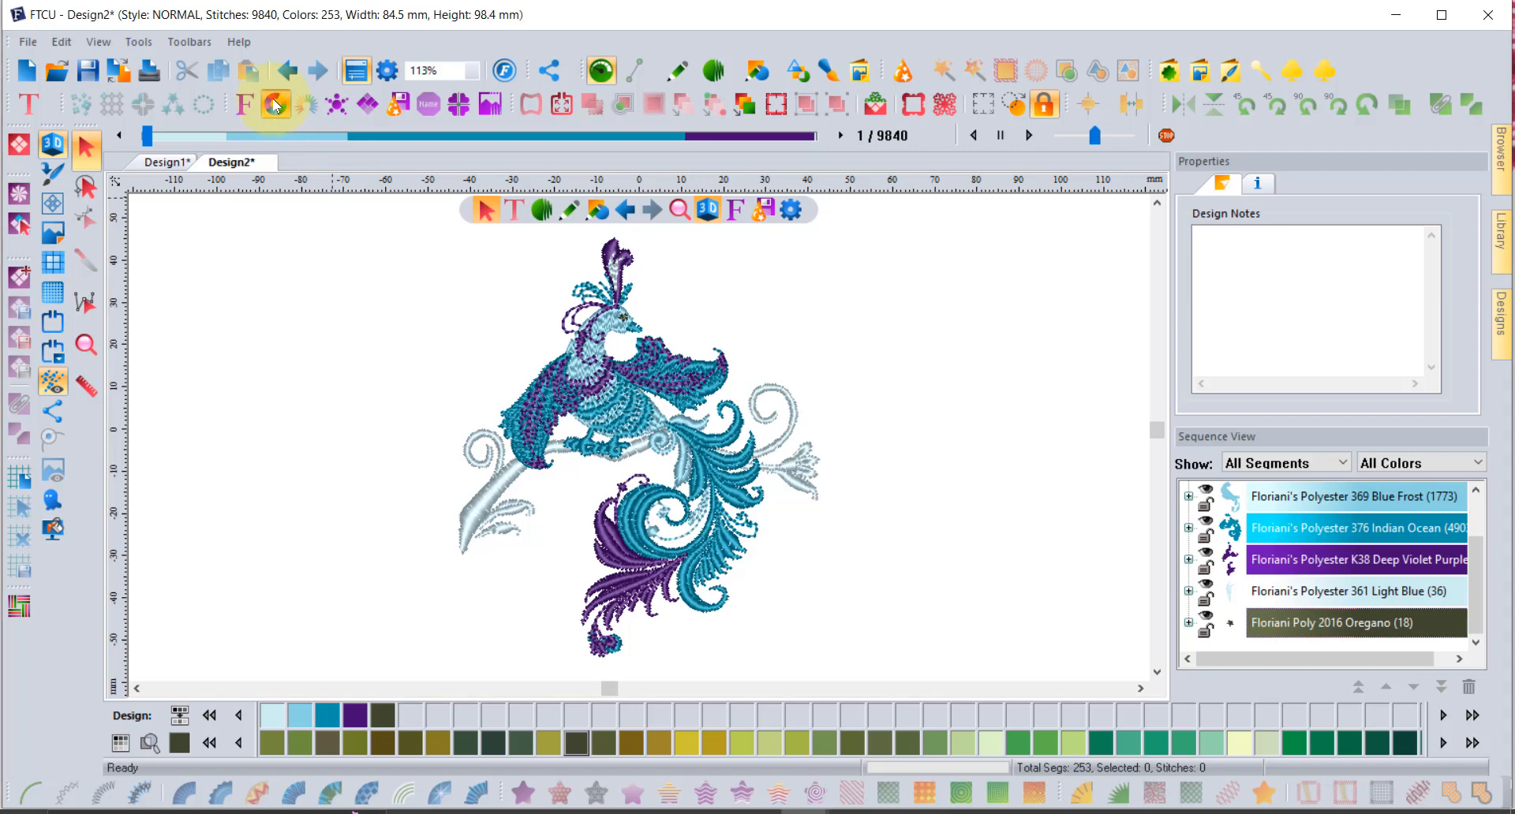
left_click(275, 106)
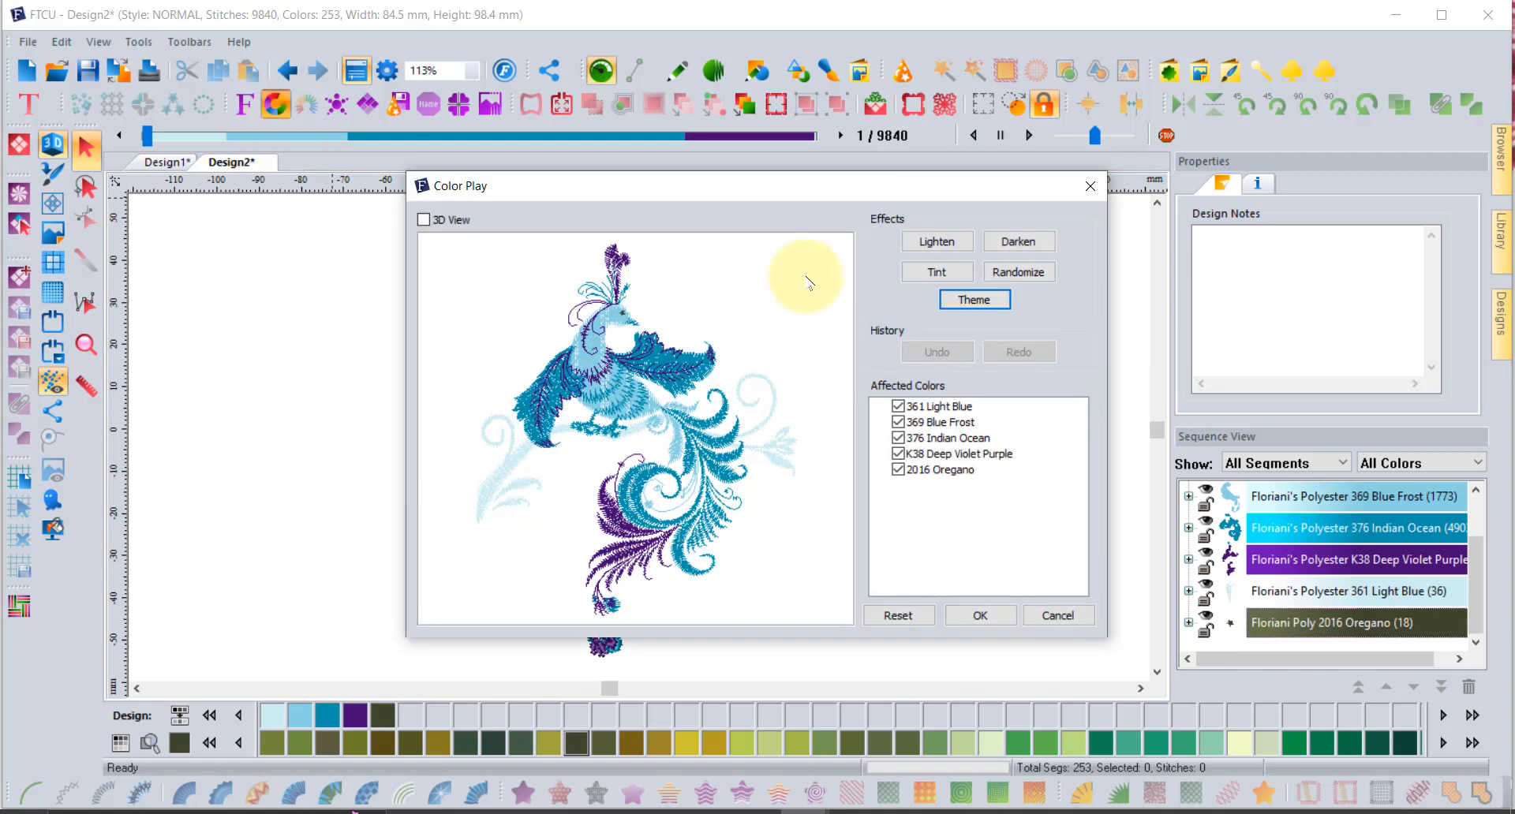
left_click_drag(787, 197, 1060, 68)
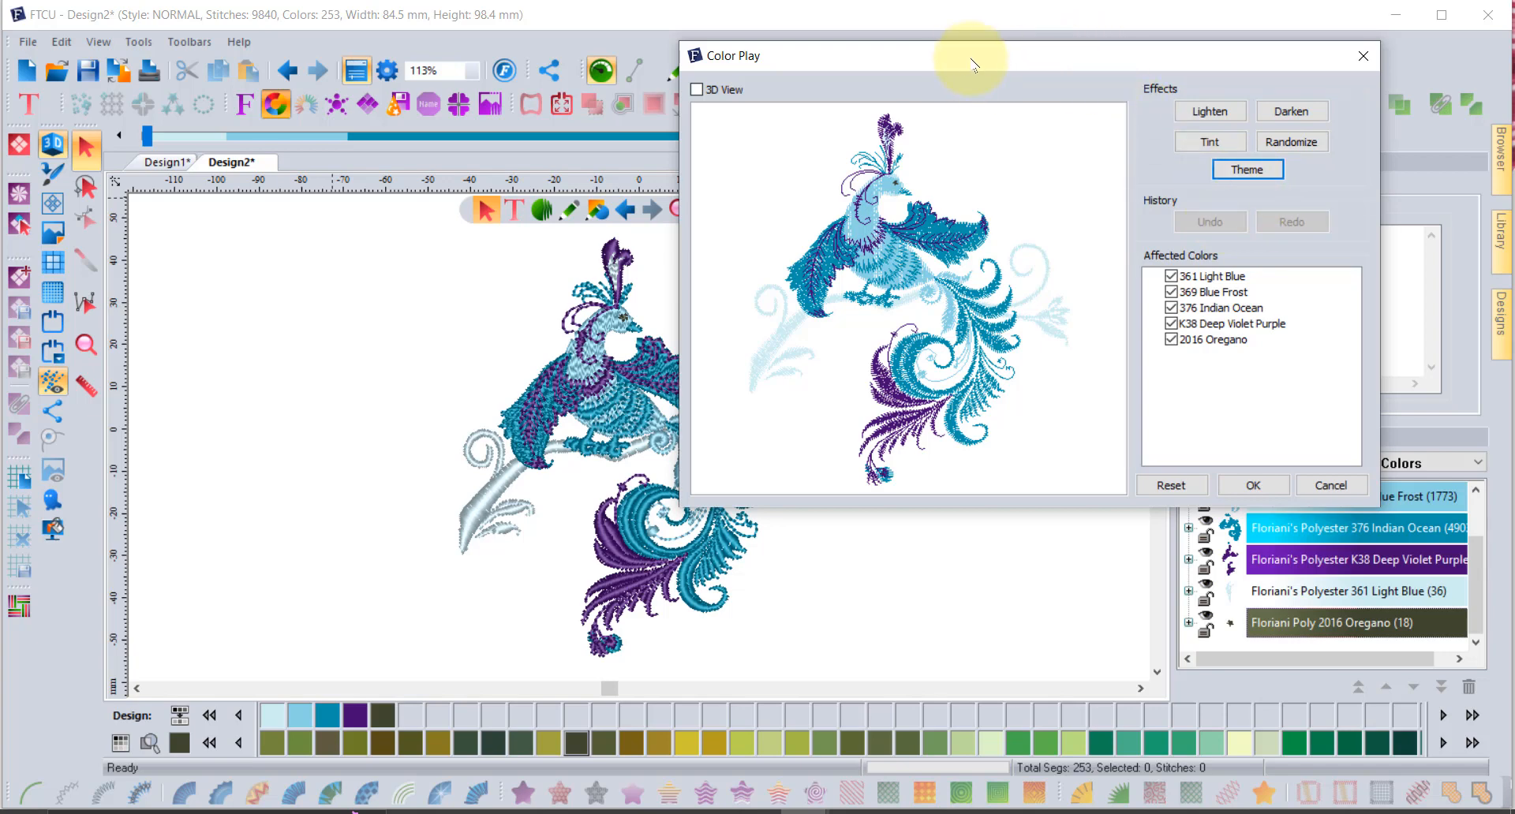
left_click_drag(972, 65, 1025, 41)
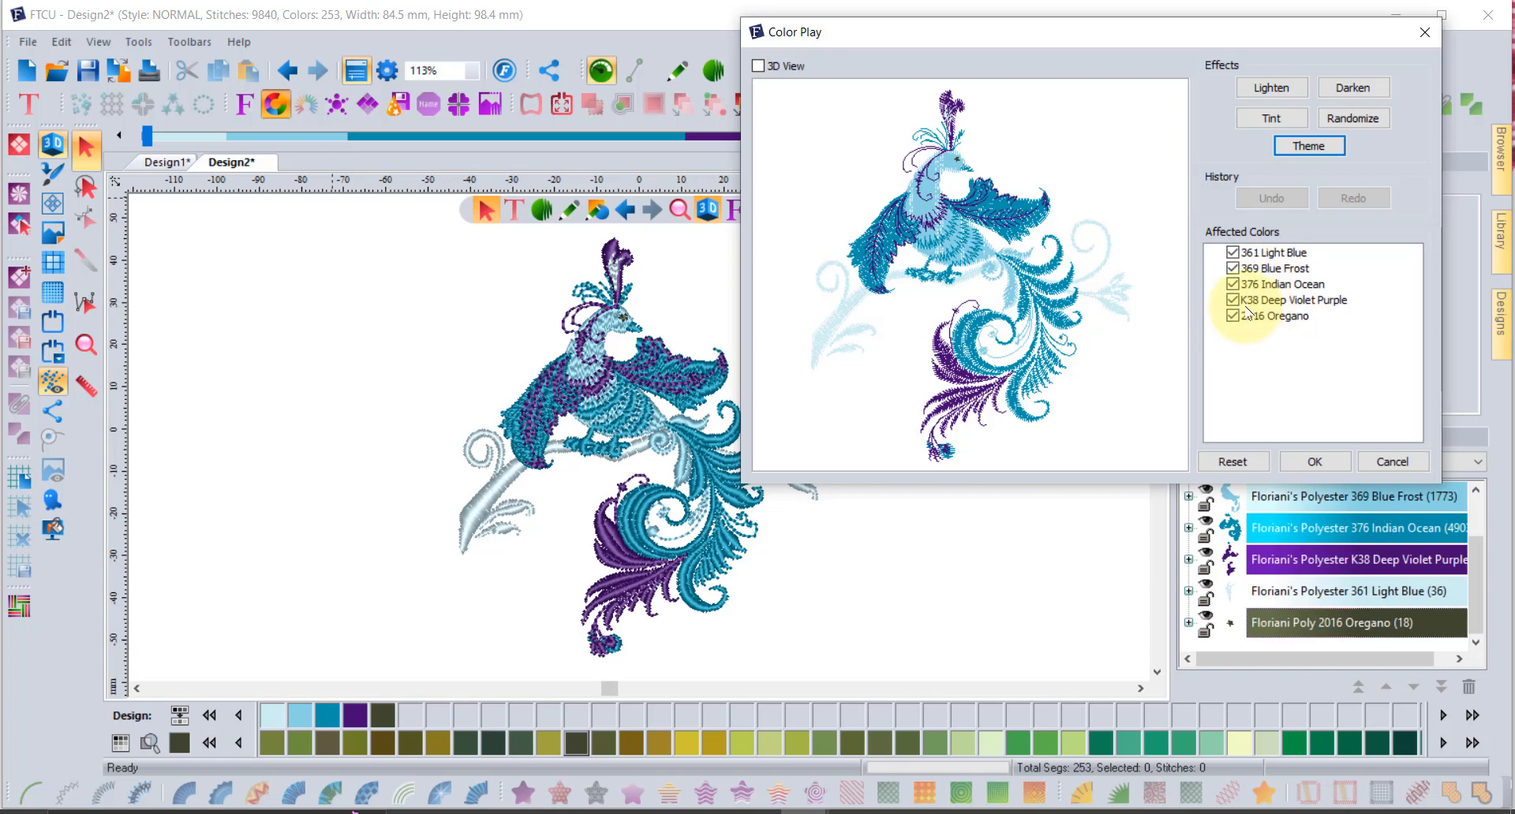
Lighten all five affected thread colors of the bird design three times
left_click(1271, 89)
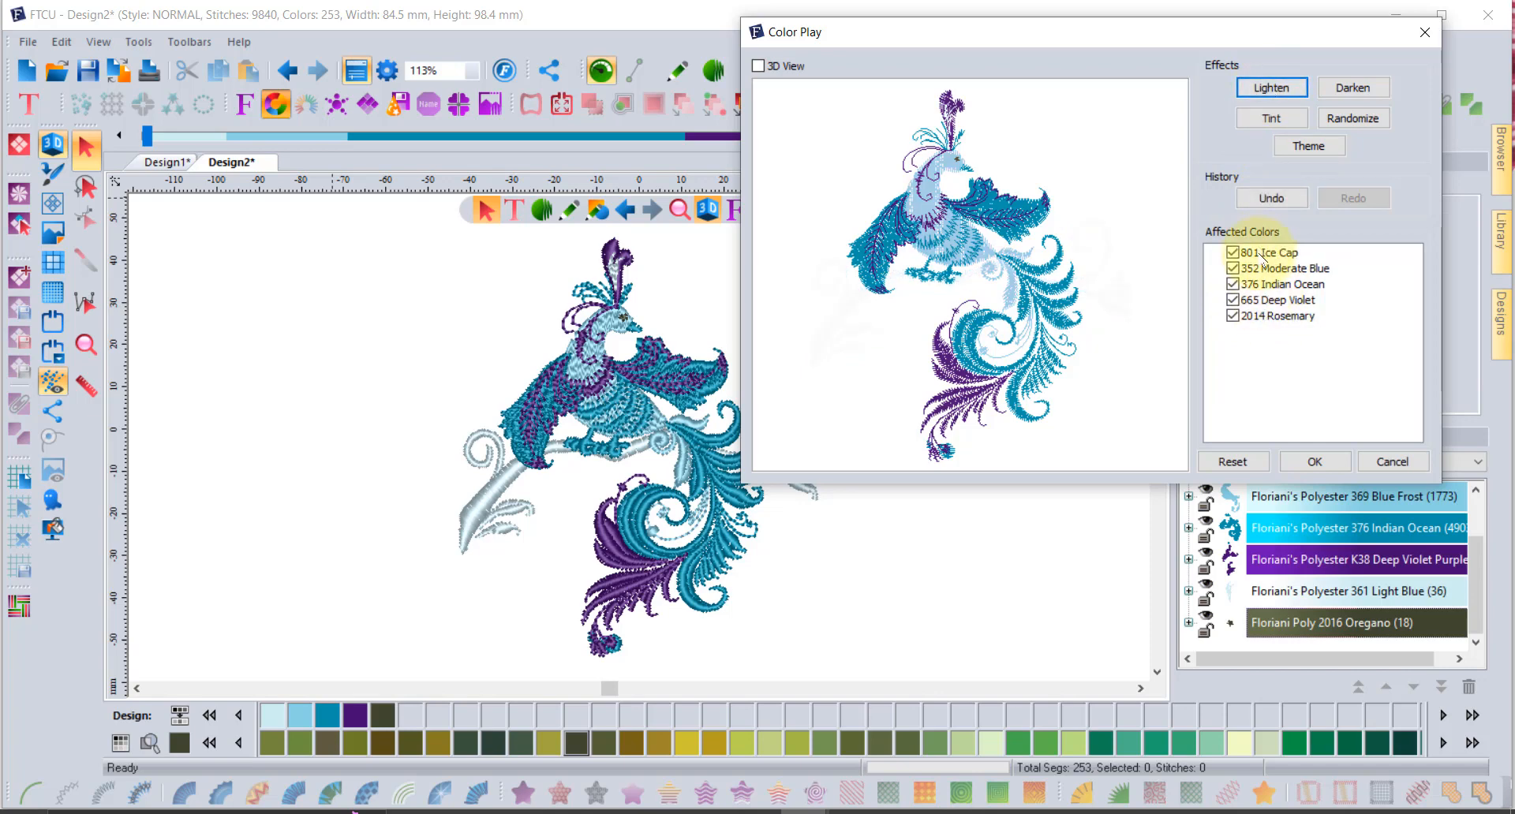
left_click(1272, 88)
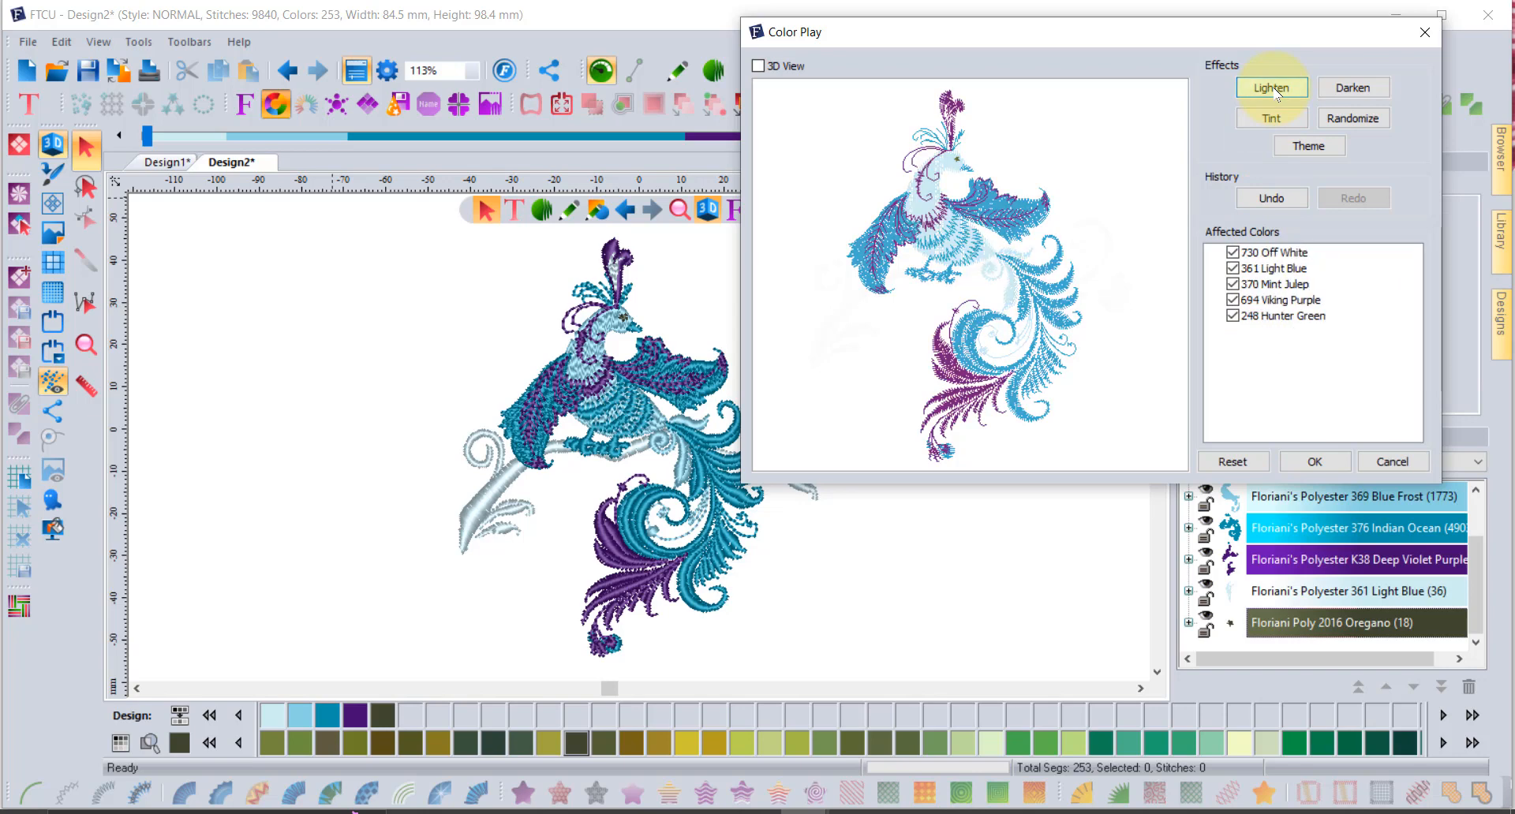
left_click(1272, 88)
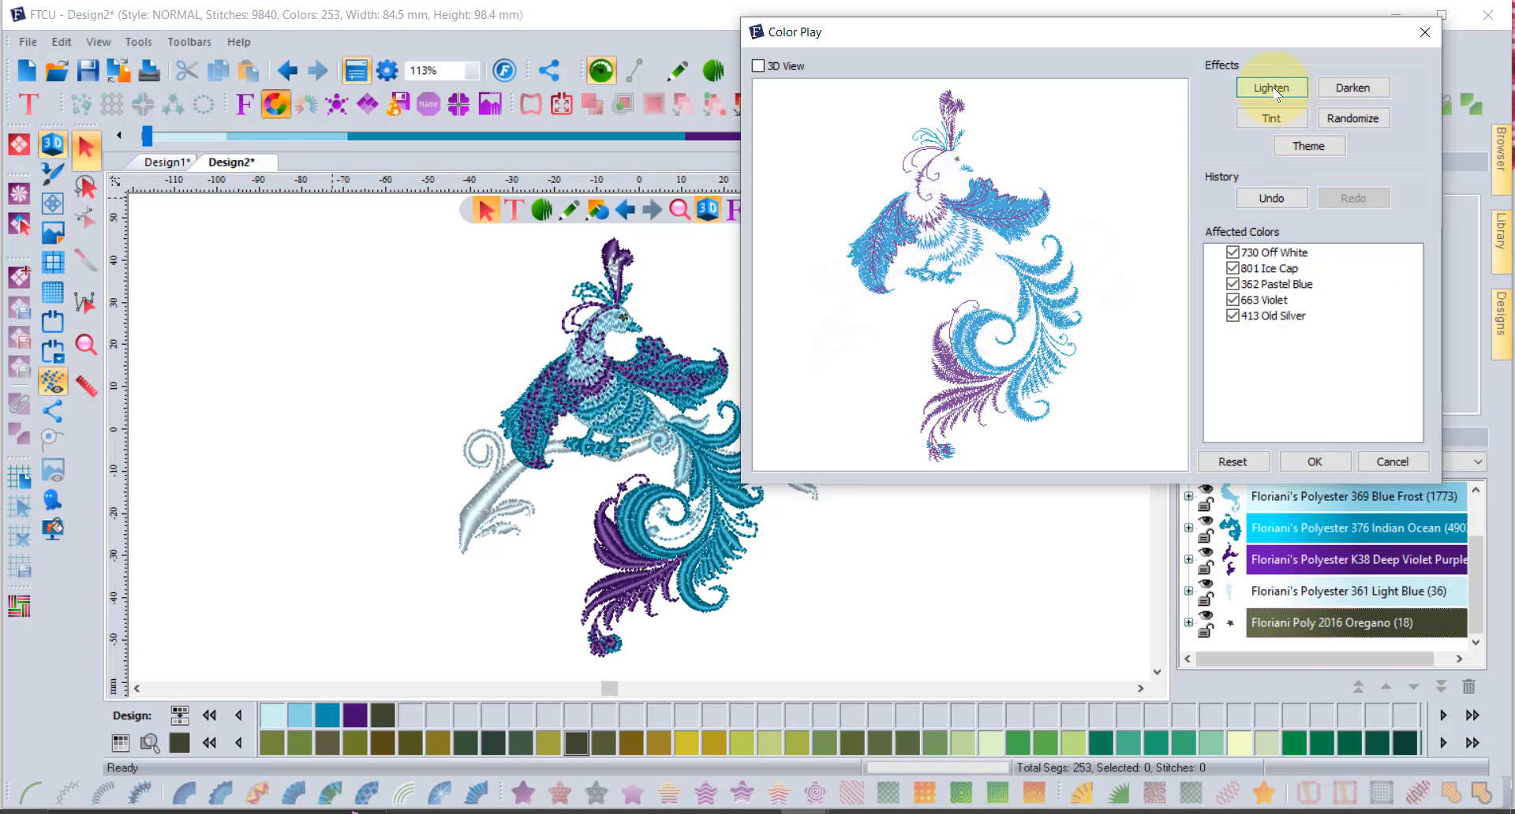
Darken all the affected thread colors five times and reset the design to its original colors
left_click(1353, 88)
left_click(1363, 94)
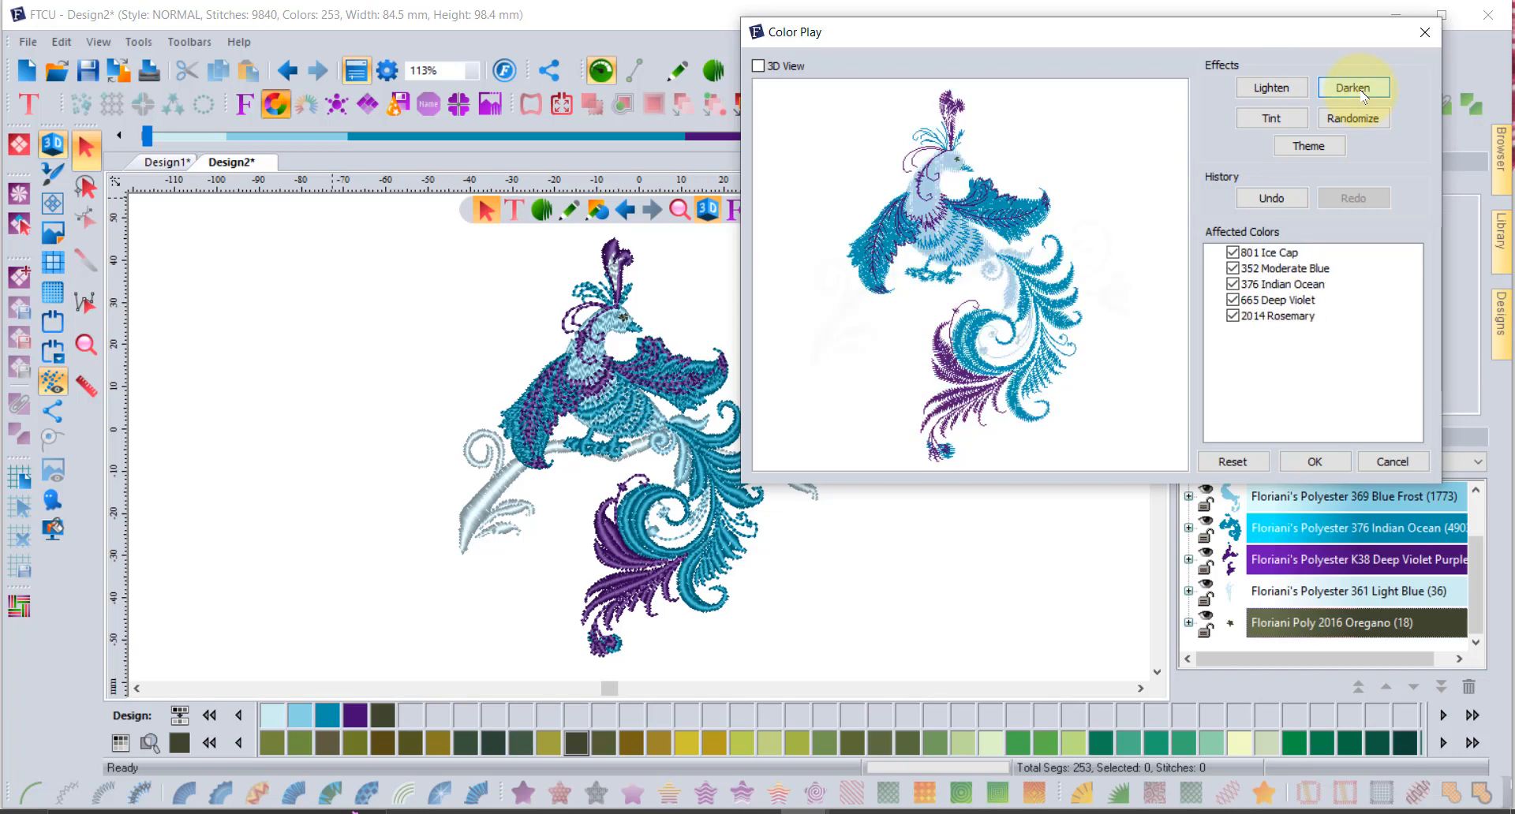
left_click(1362, 94)
left_click(1363, 95)
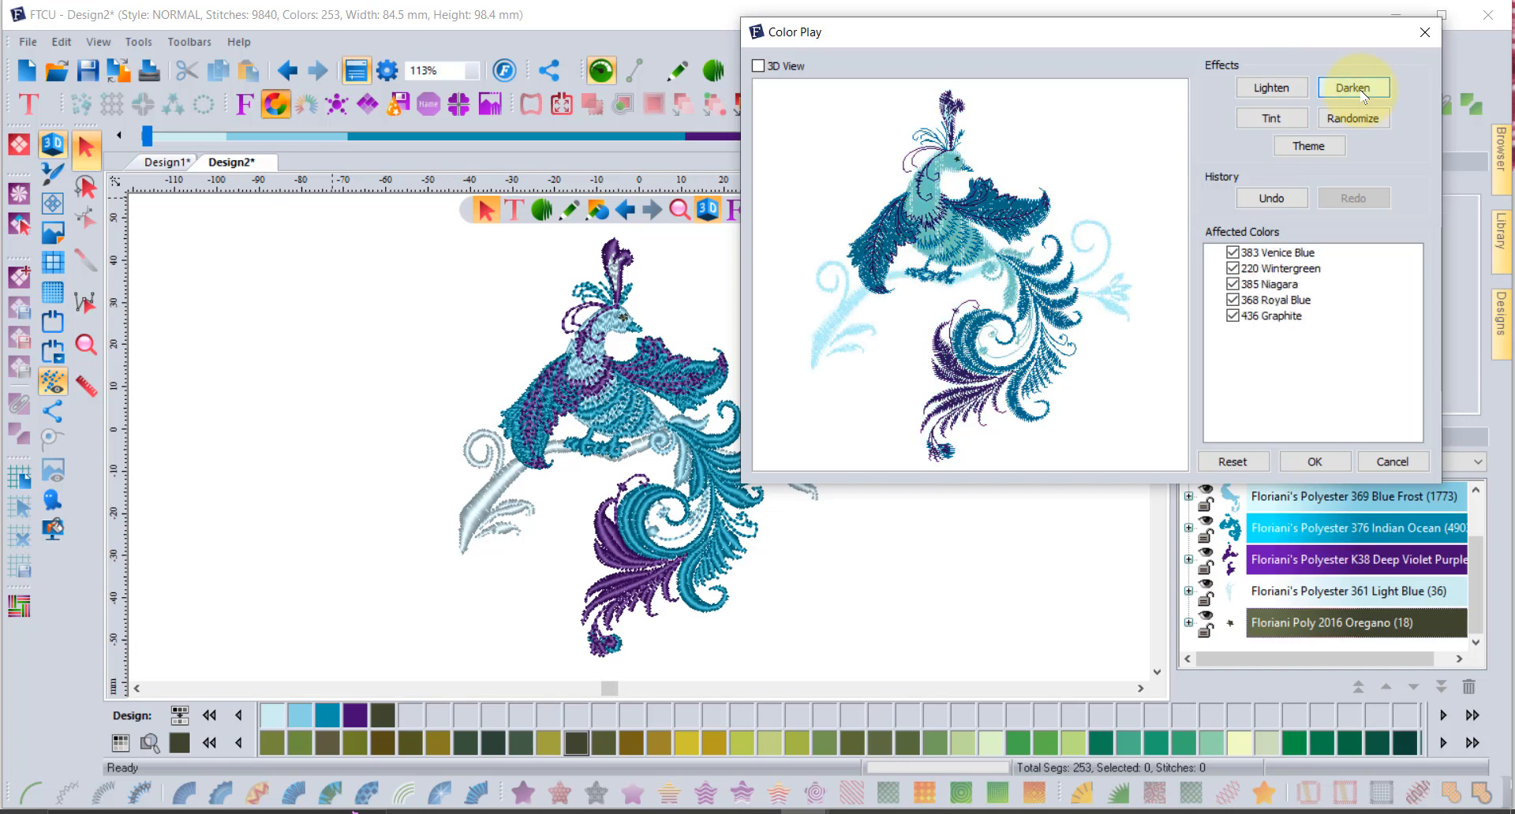
left_click(1363, 94)
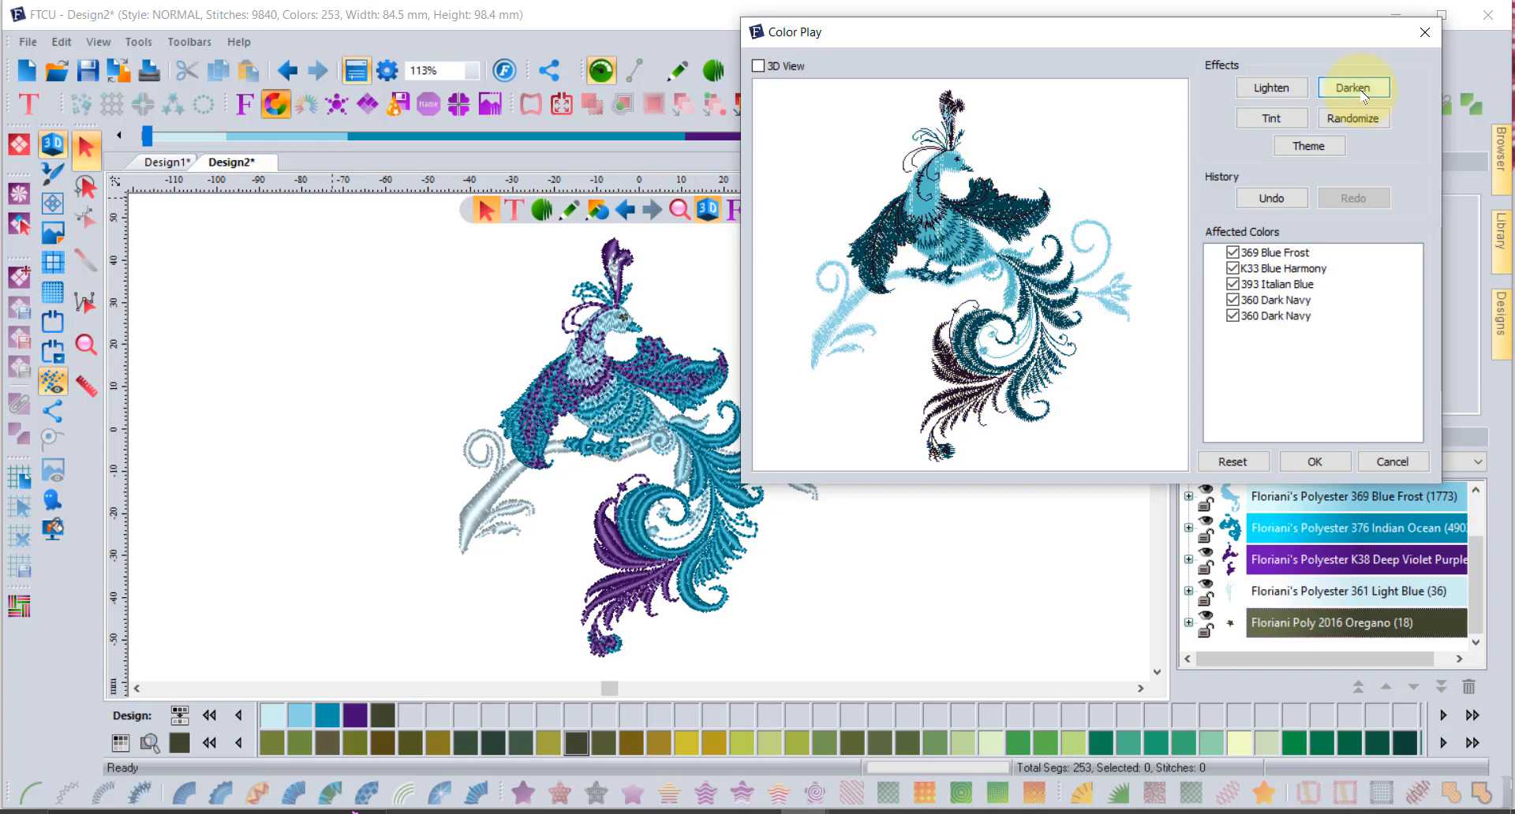
left_click(1243, 465)
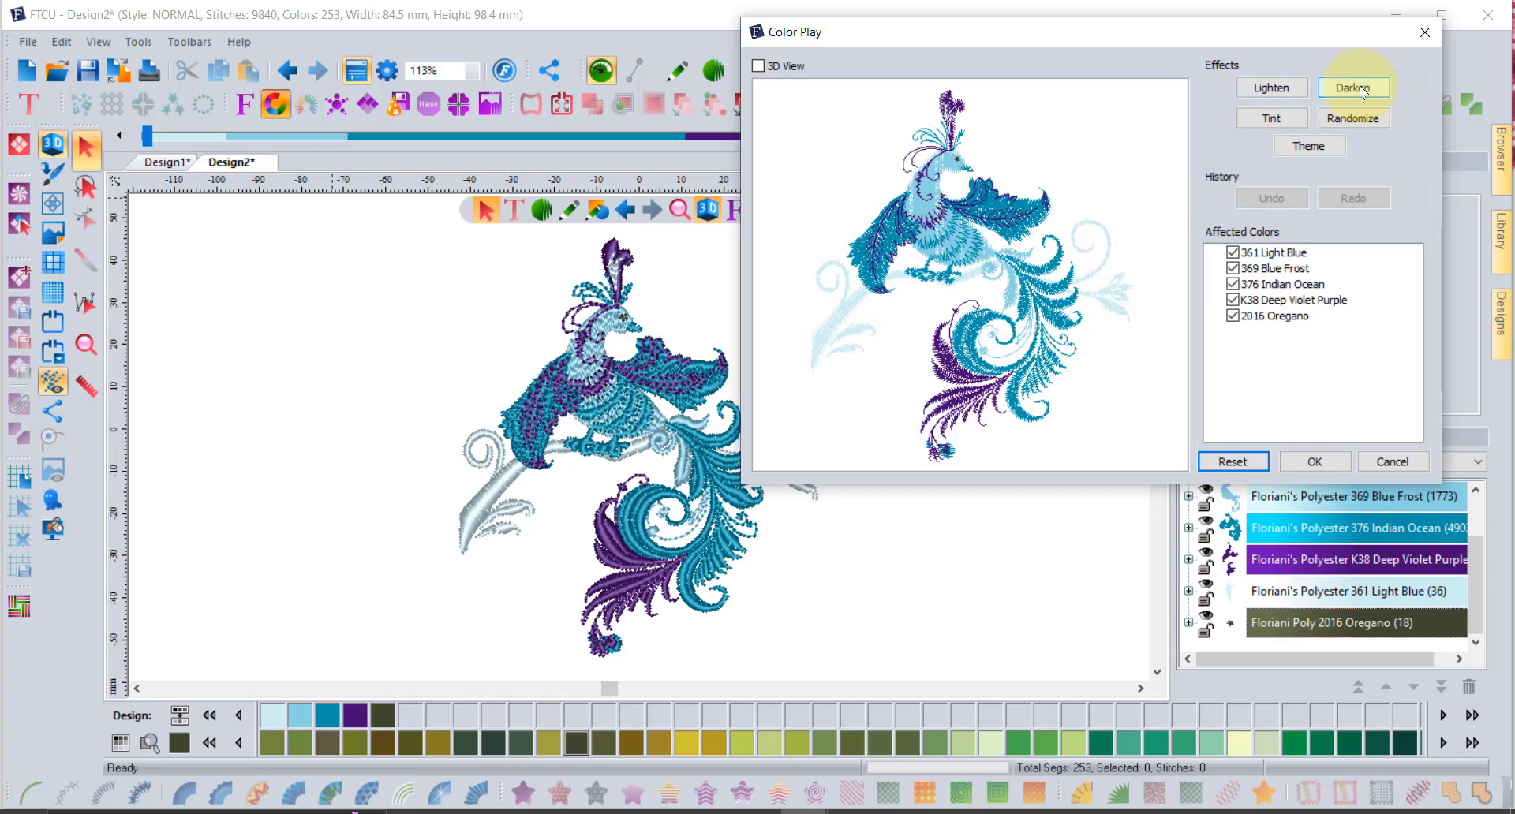
Tint all the affected colors with the basic yellow (255, 255, 0) and reset the design to its original colors
left_click(1286, 119)
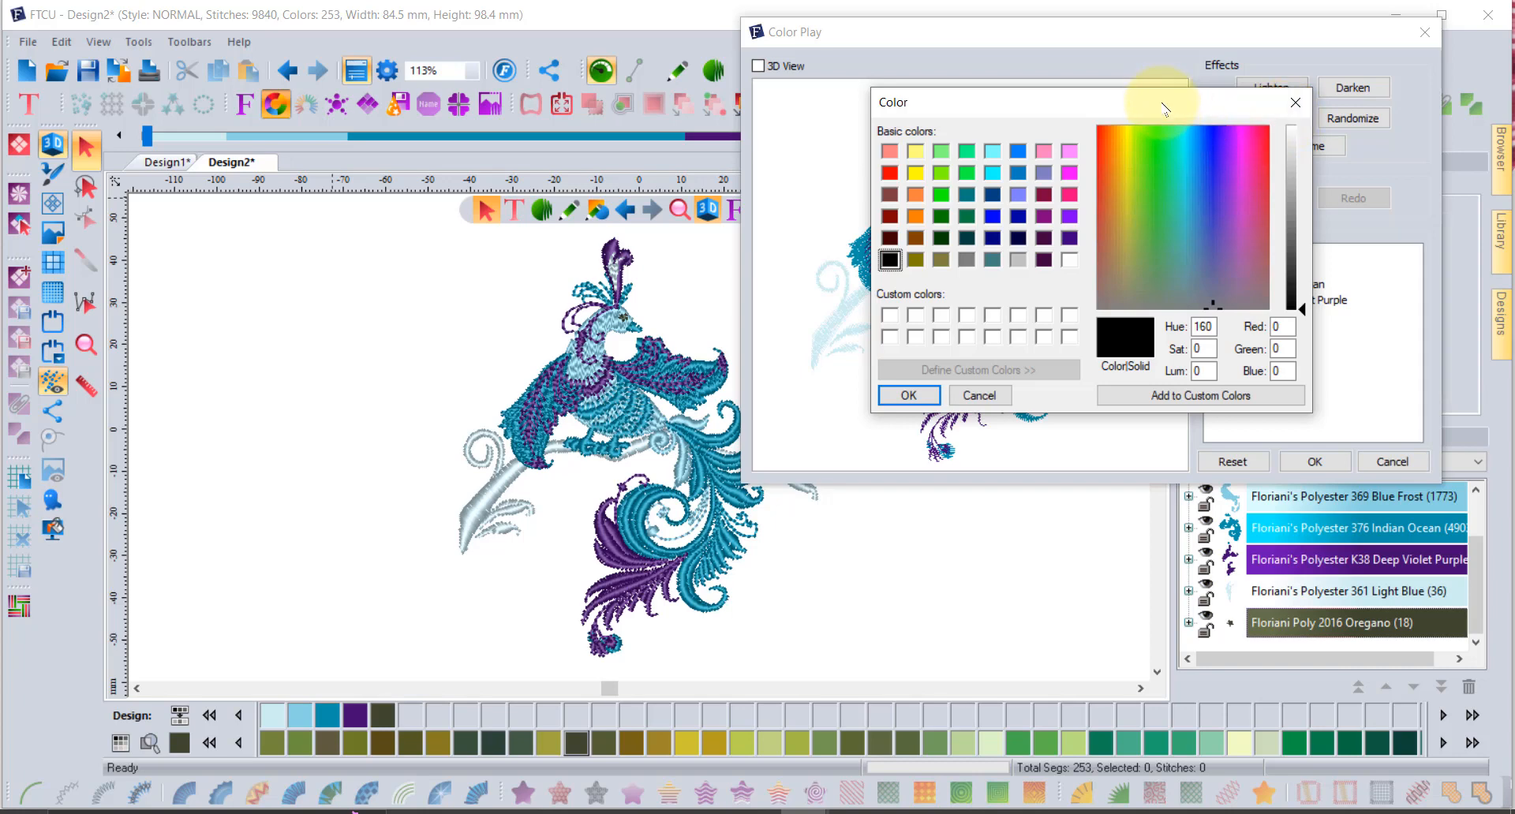
left_click_drag(1164, 108, 626, 64)
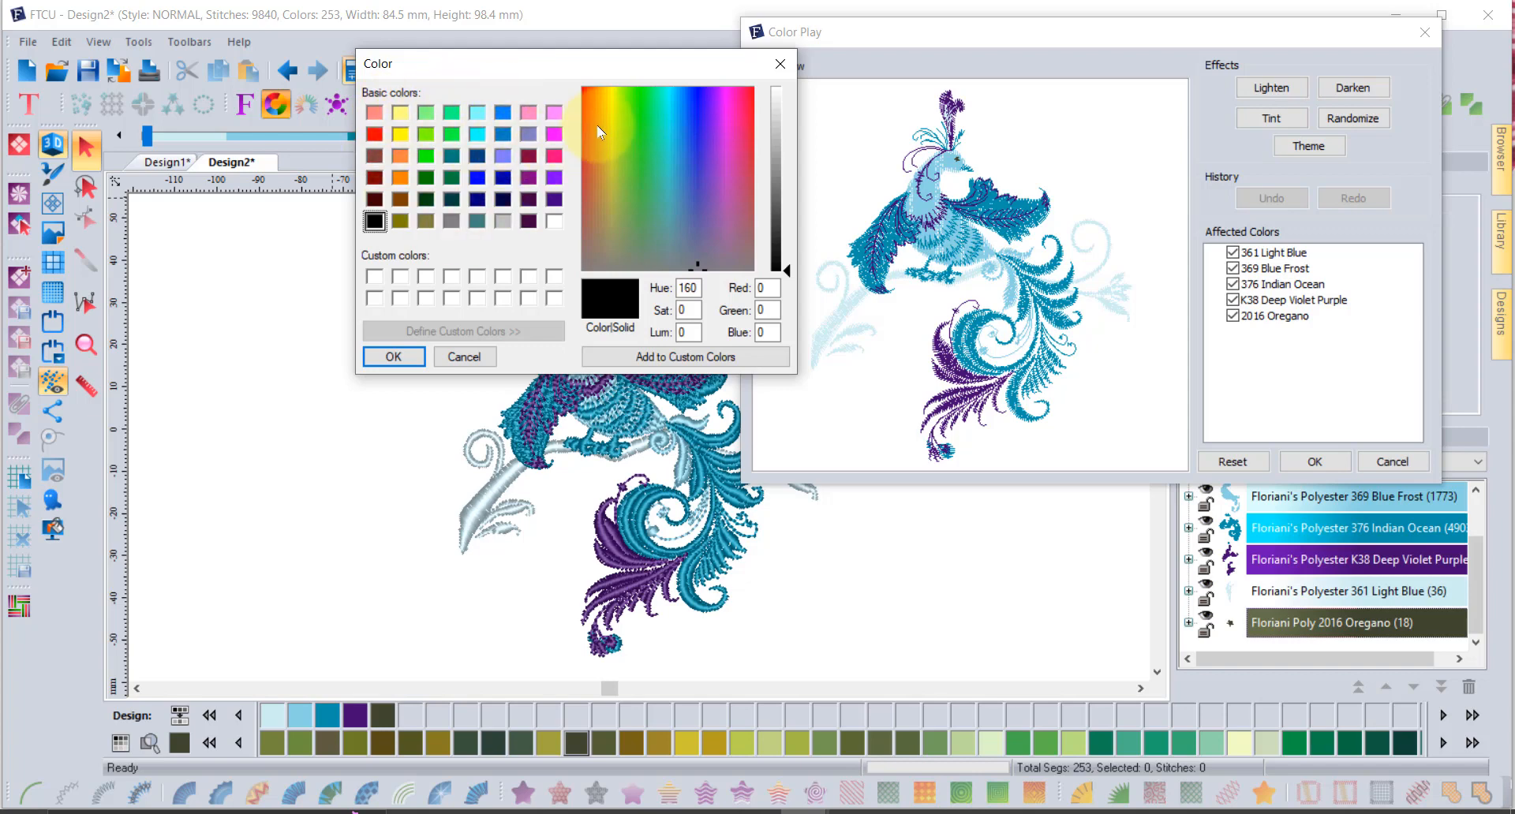
left_click(669, 129)
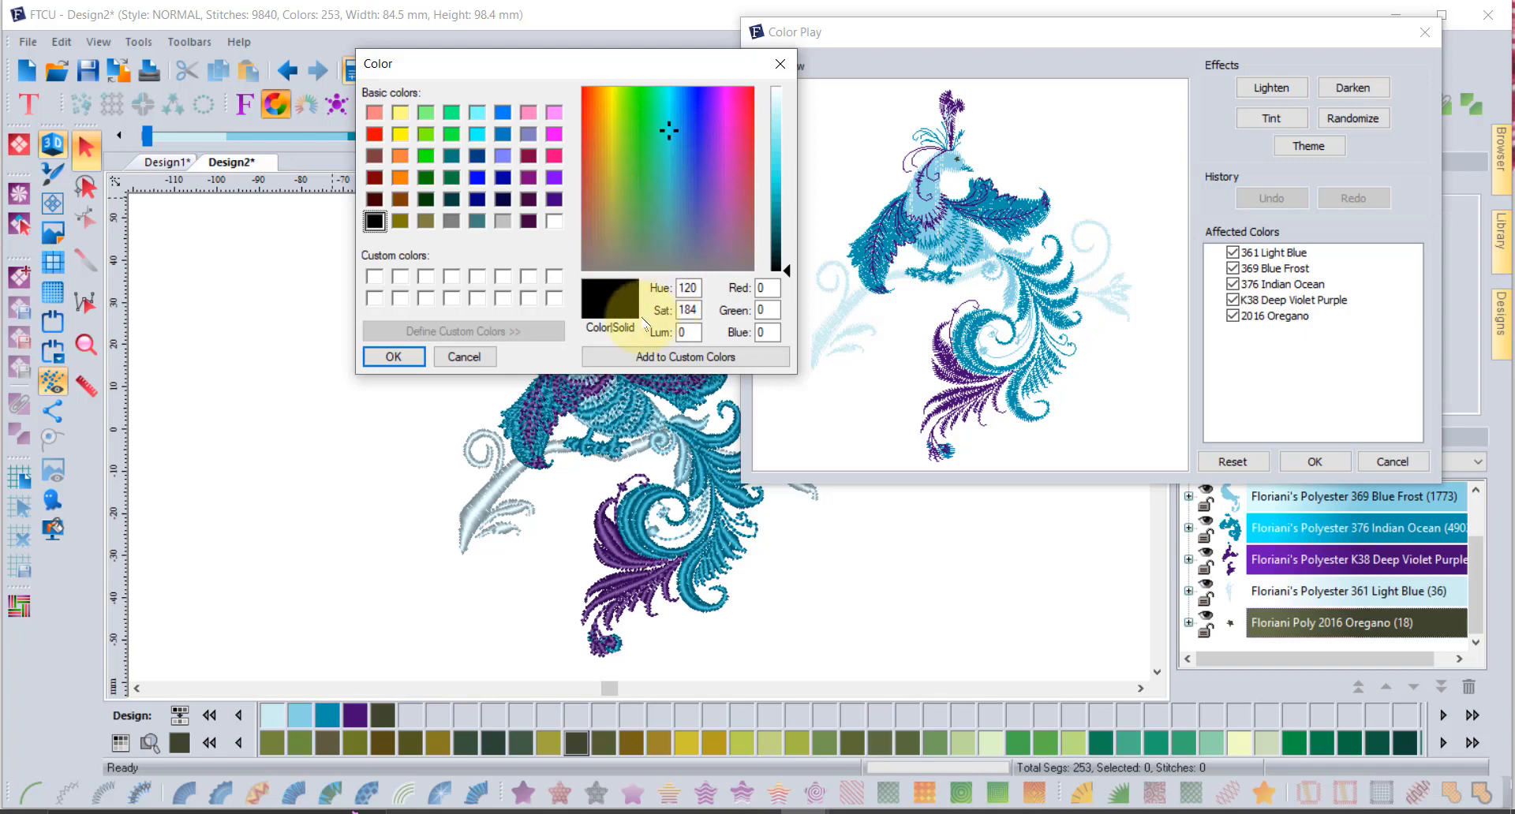
left_click(399, 137)
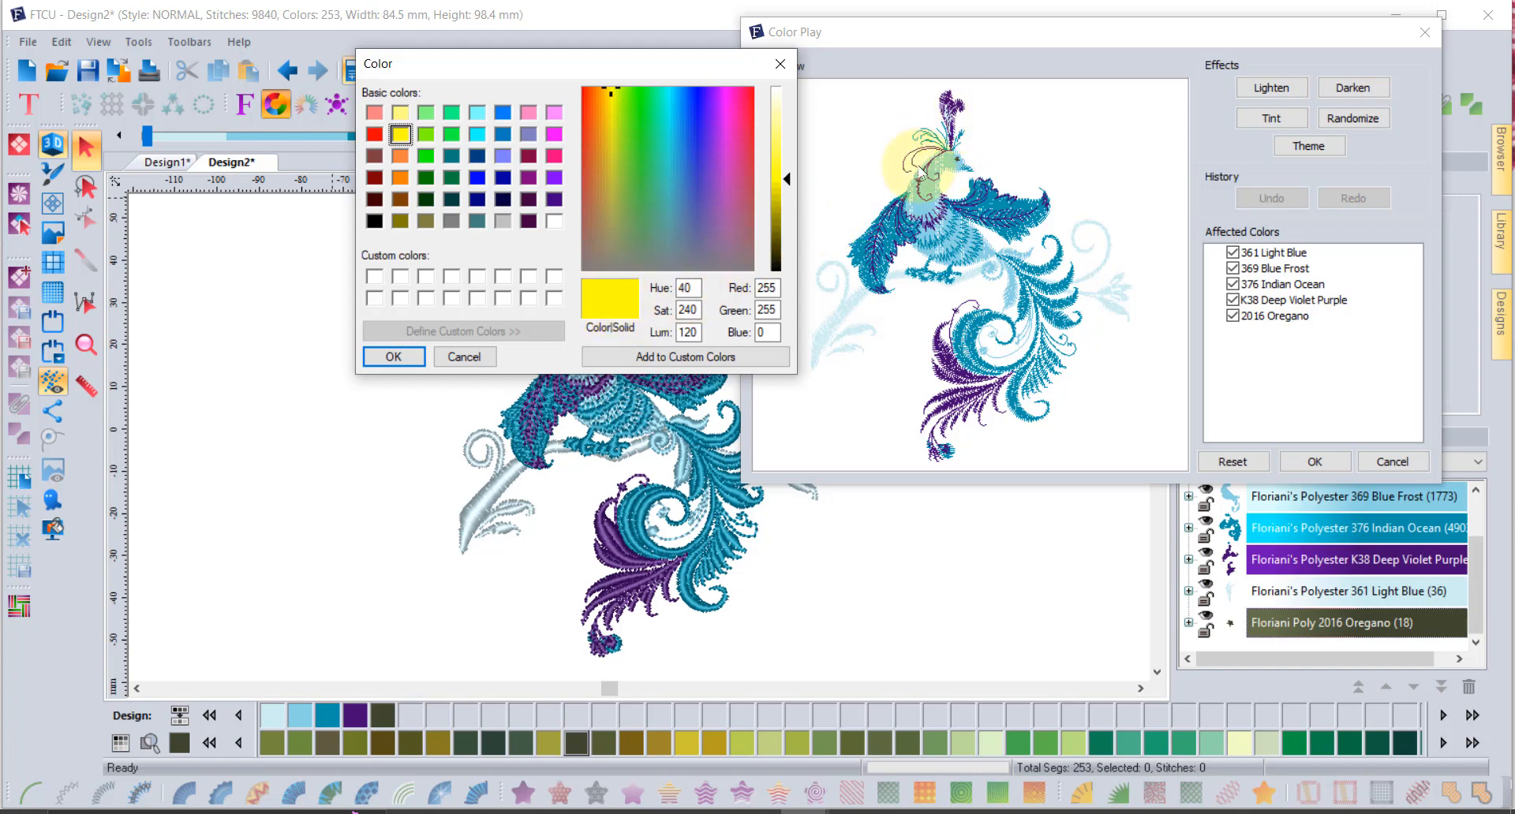
left_click(393, 356)
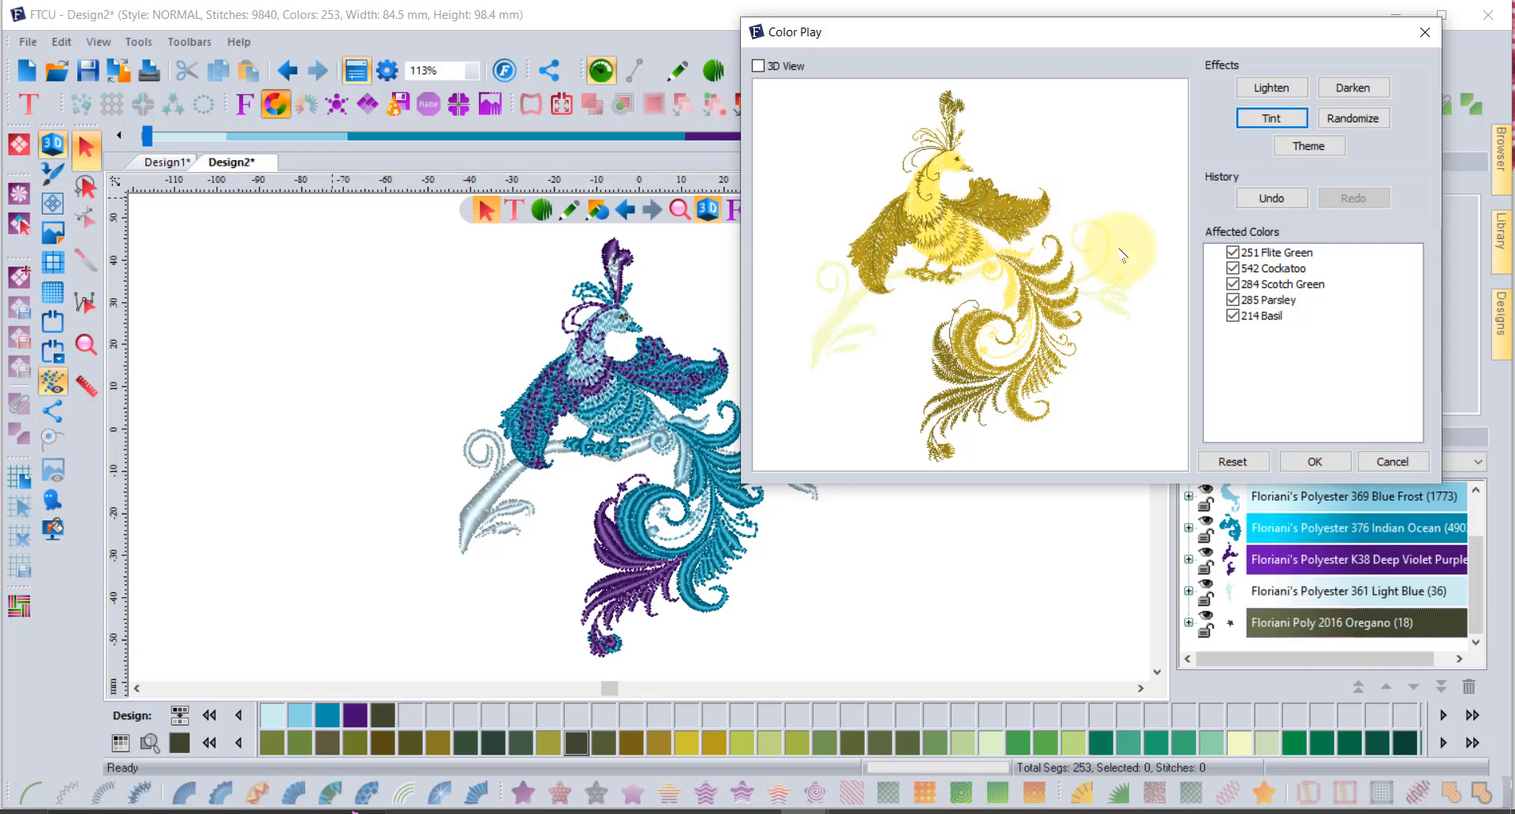
left_click(1237, 462)
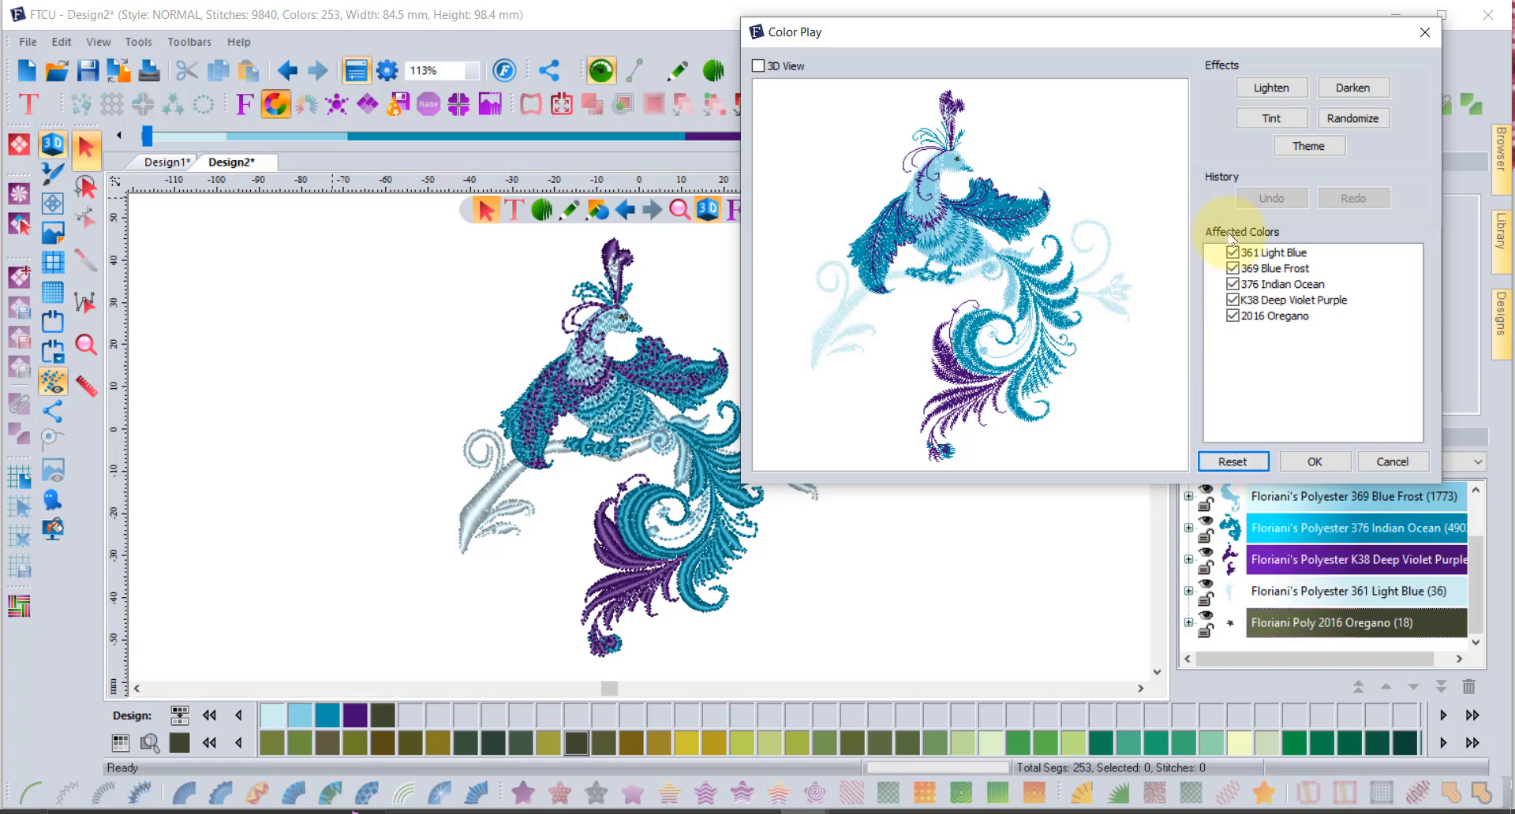
Randomize all the affected thread colors six times and reset the design to its original colors
left_click(1354, 120)
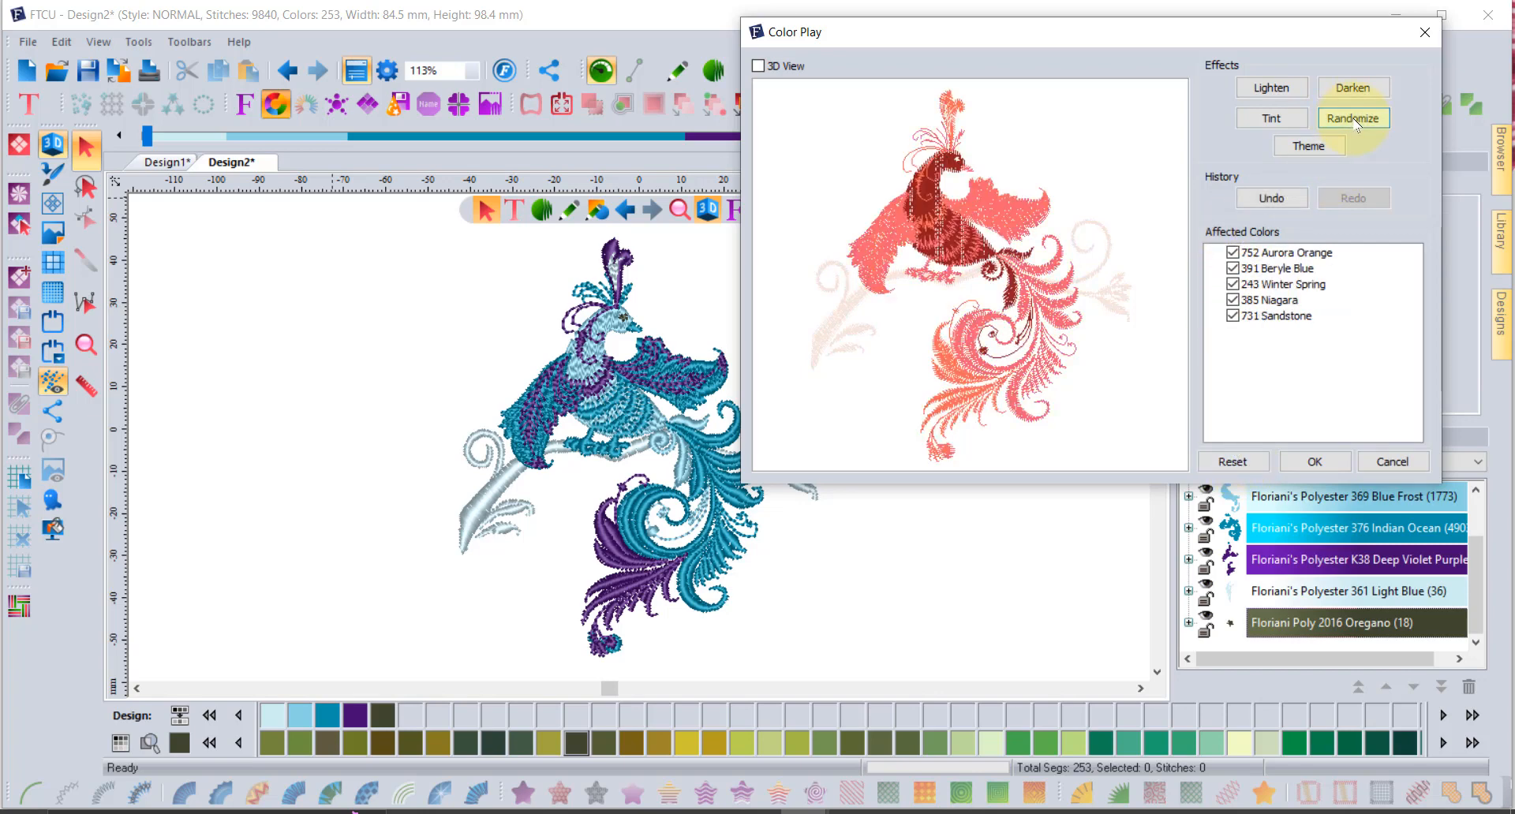
left_click(1353, 120)
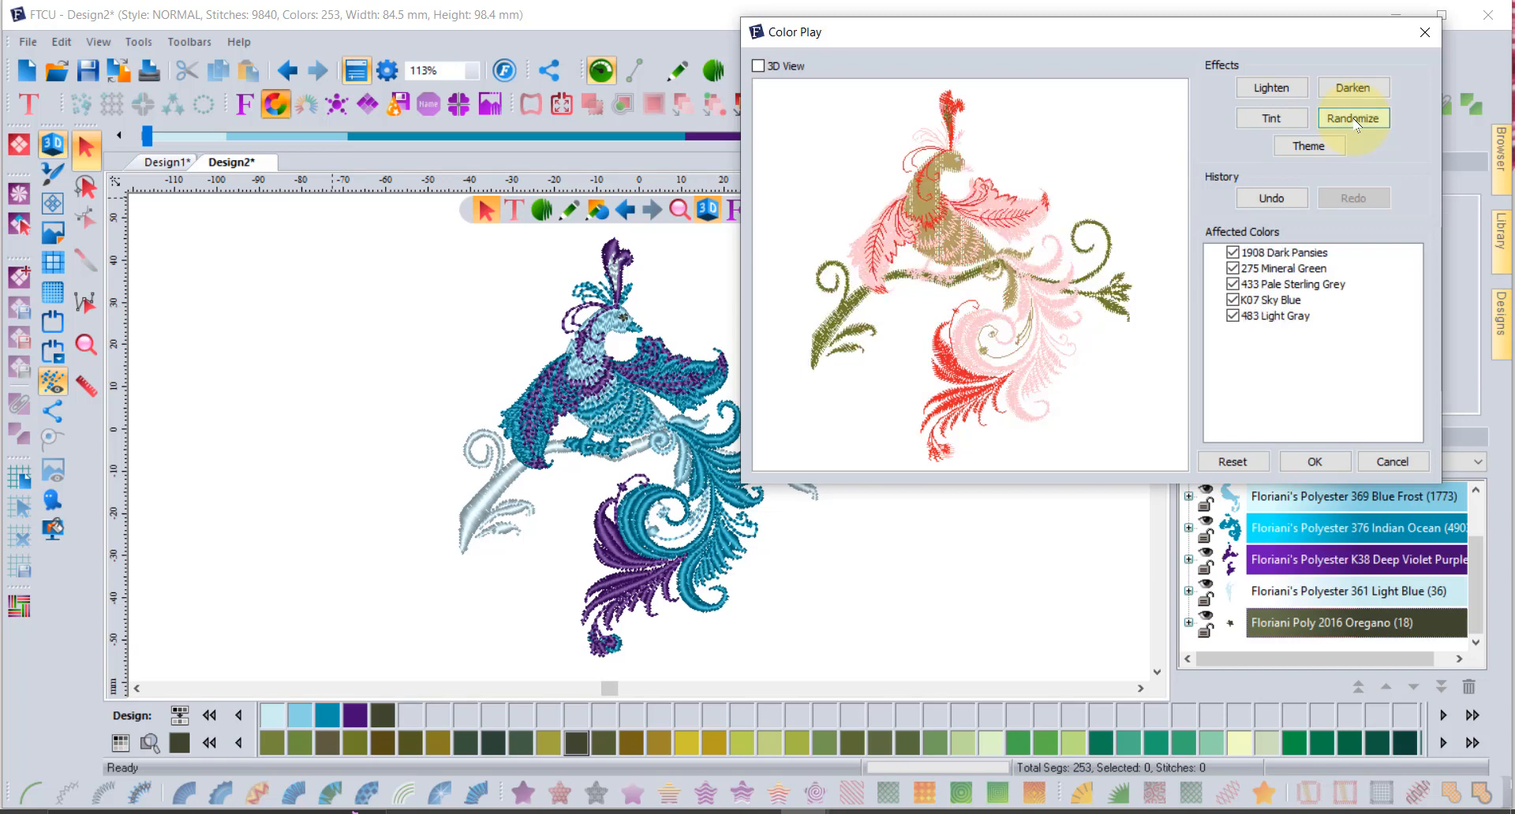
left_click(1354, 119)
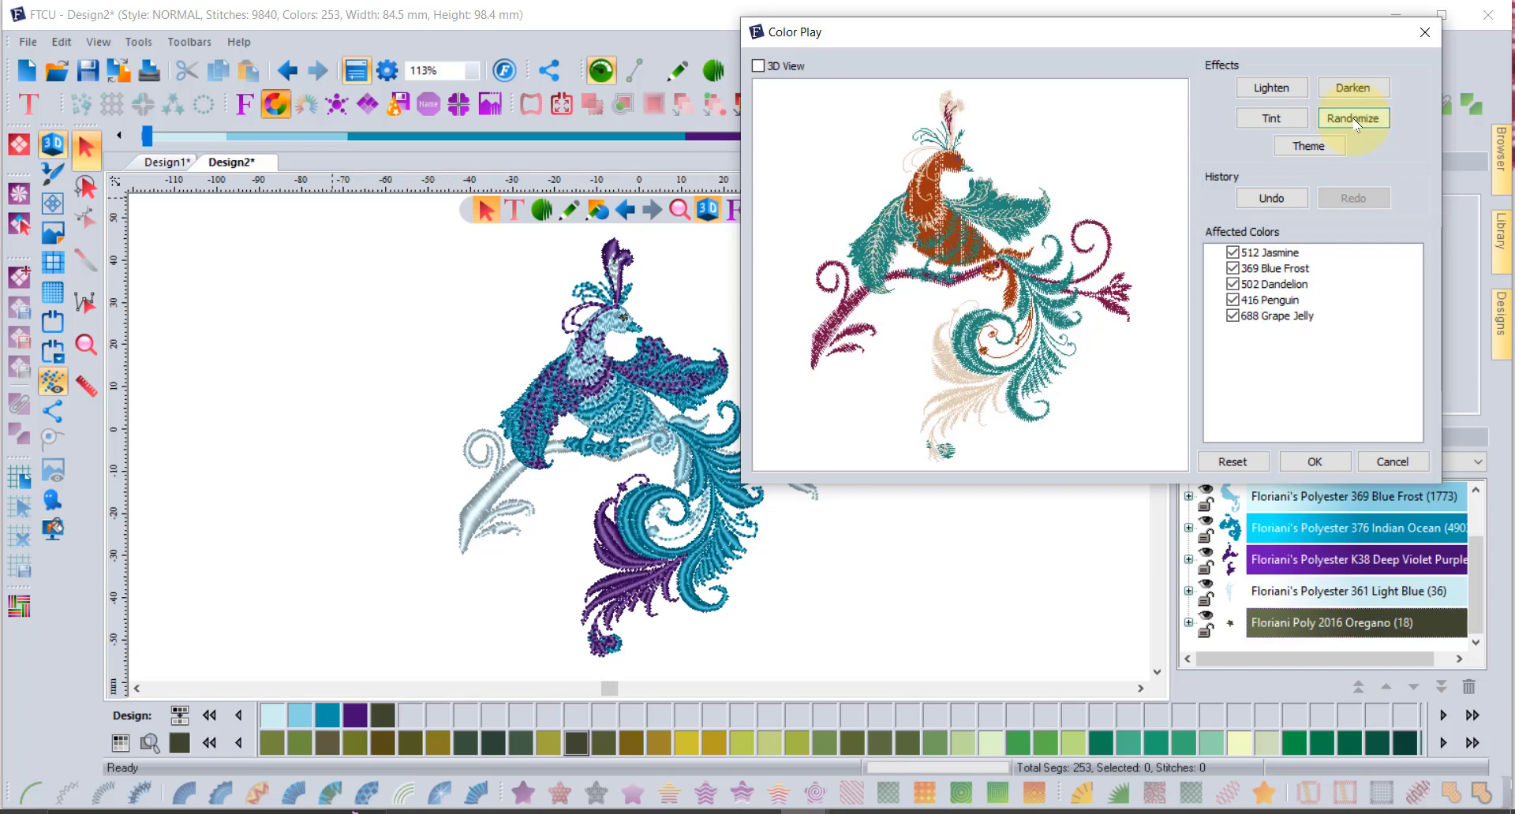
left_click(1354, 120)
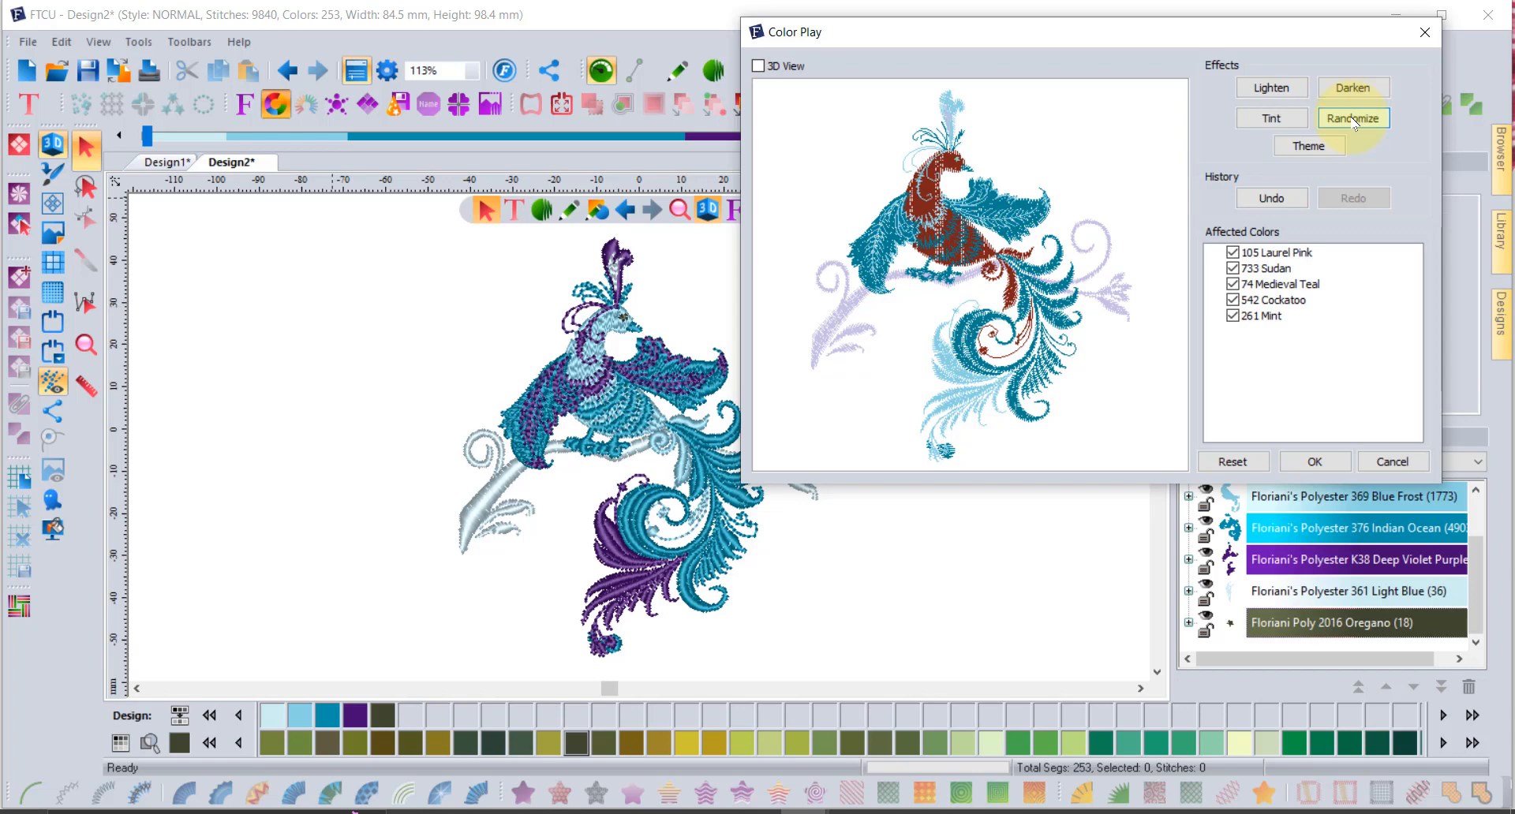
left_click(1354, 120)
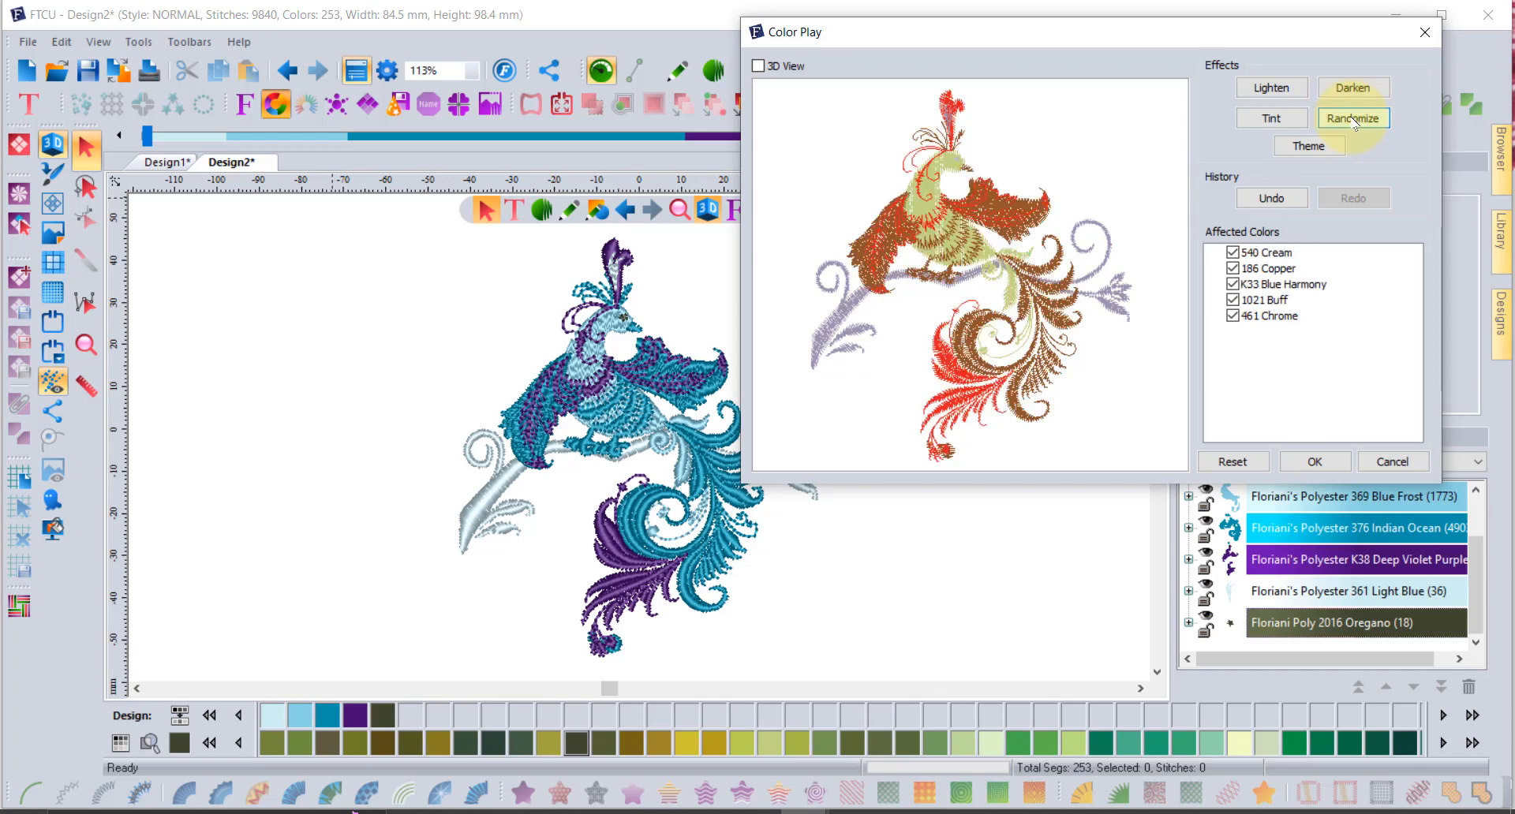
left_click(1354, 120)
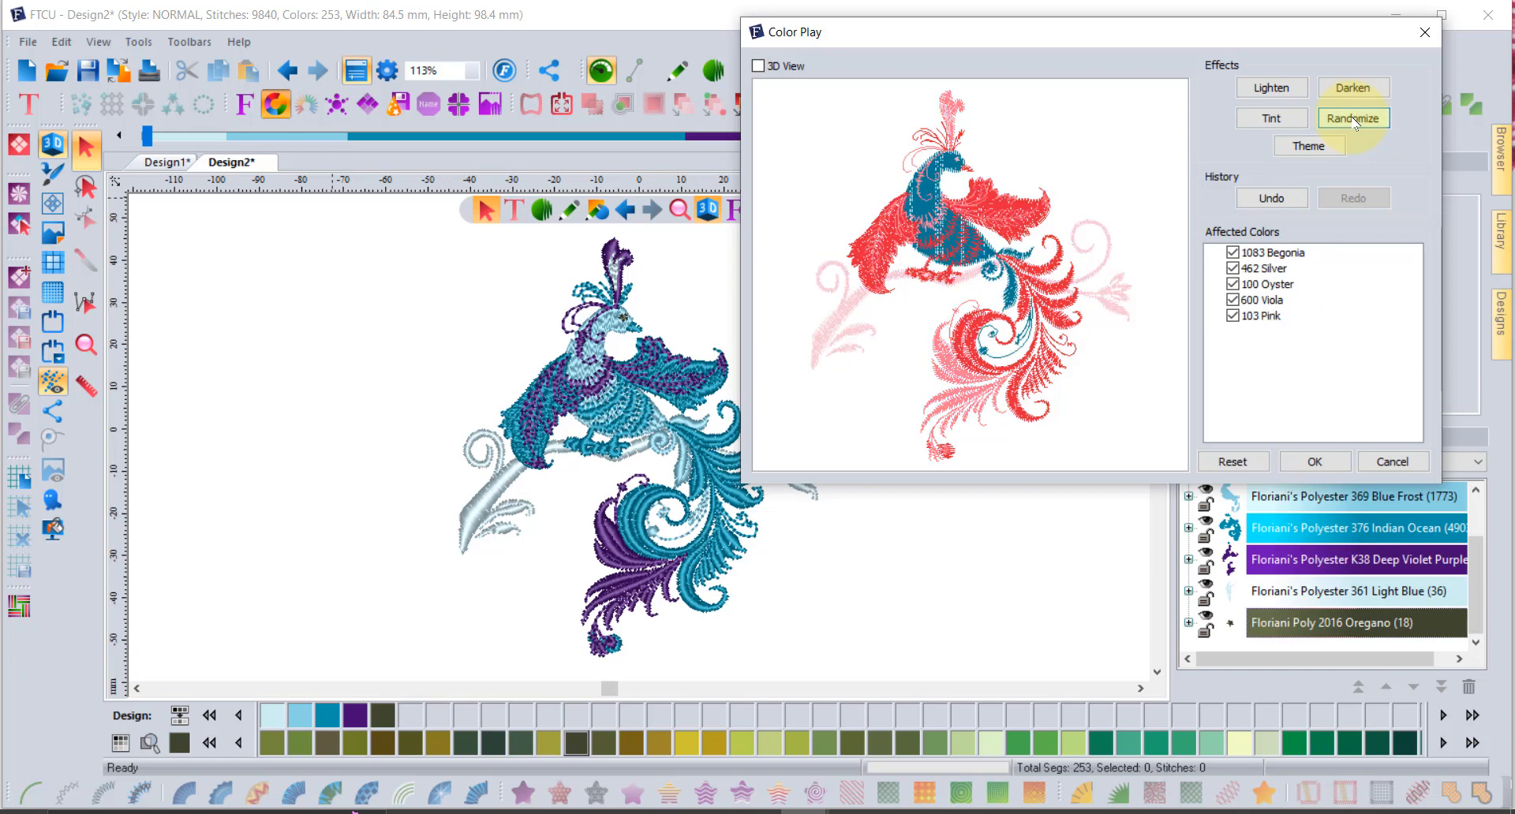
left_click(1236, 463)
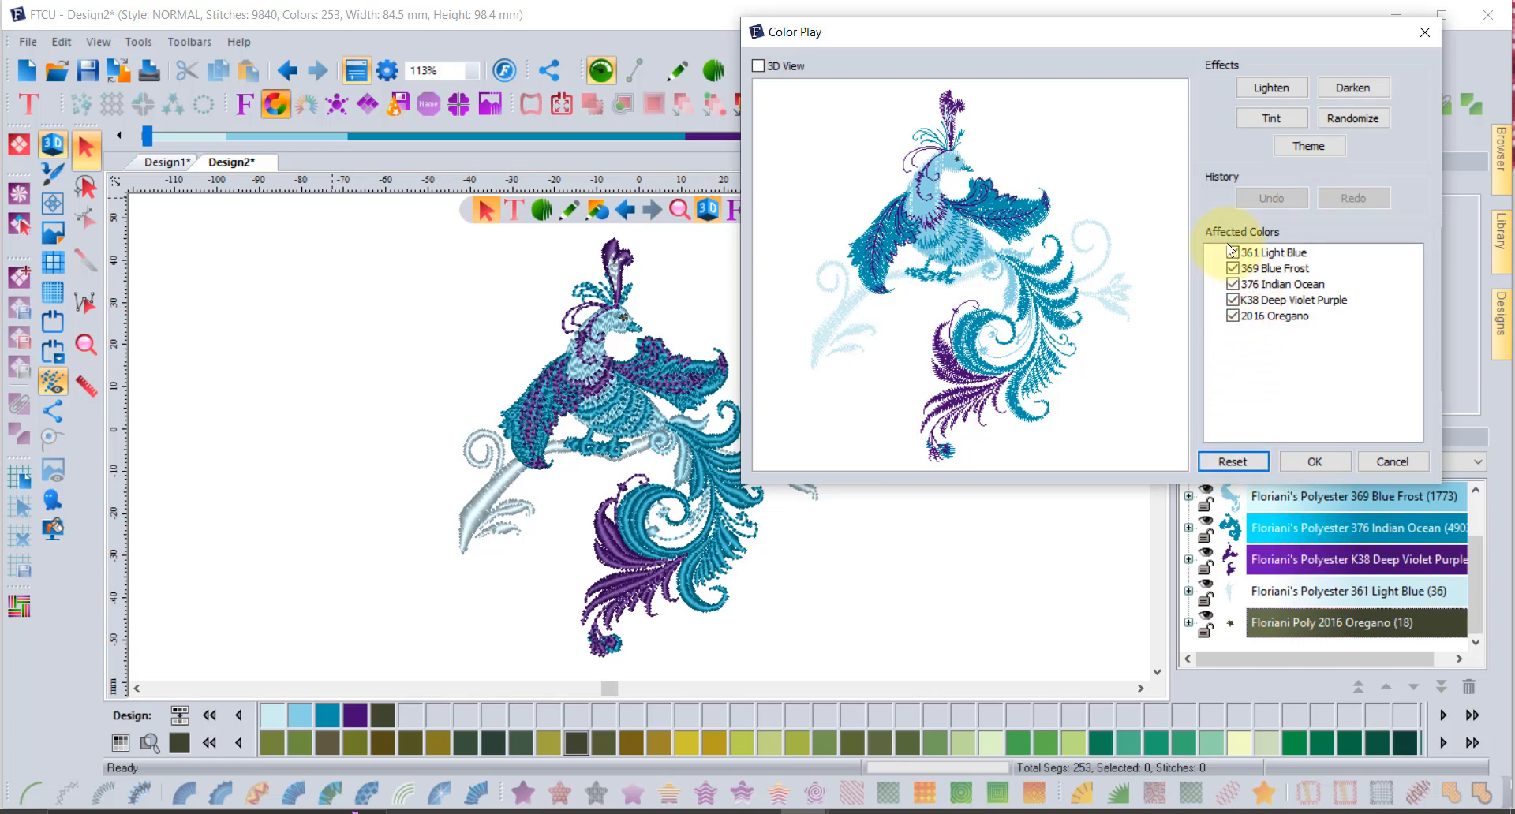
Apply the Brown-Khaki color theme to all the affected colors and accept the recoloring of the bird design
left_click(1232, 317)
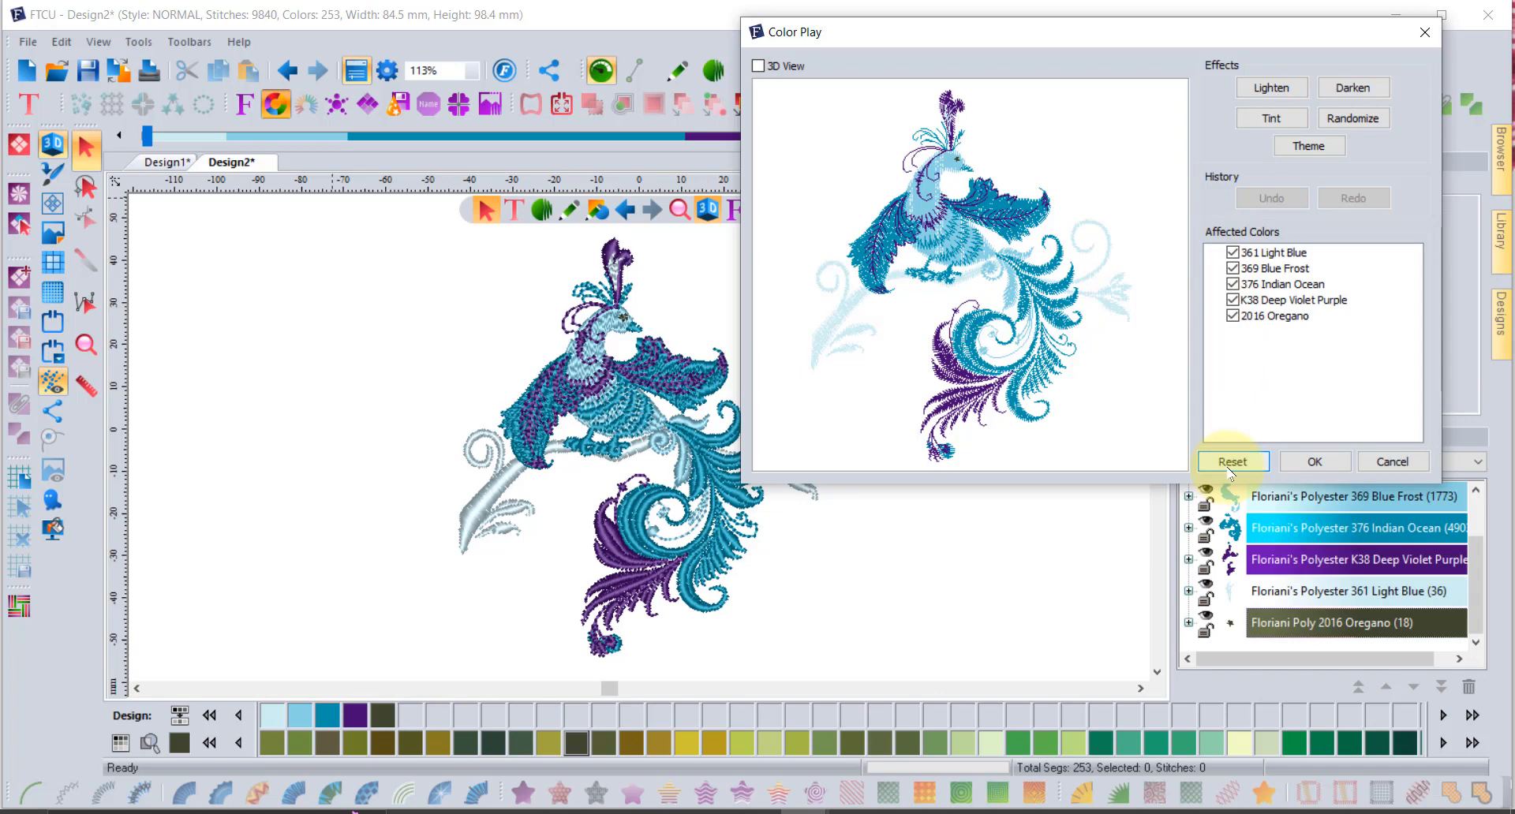
left_click(1307, 149)
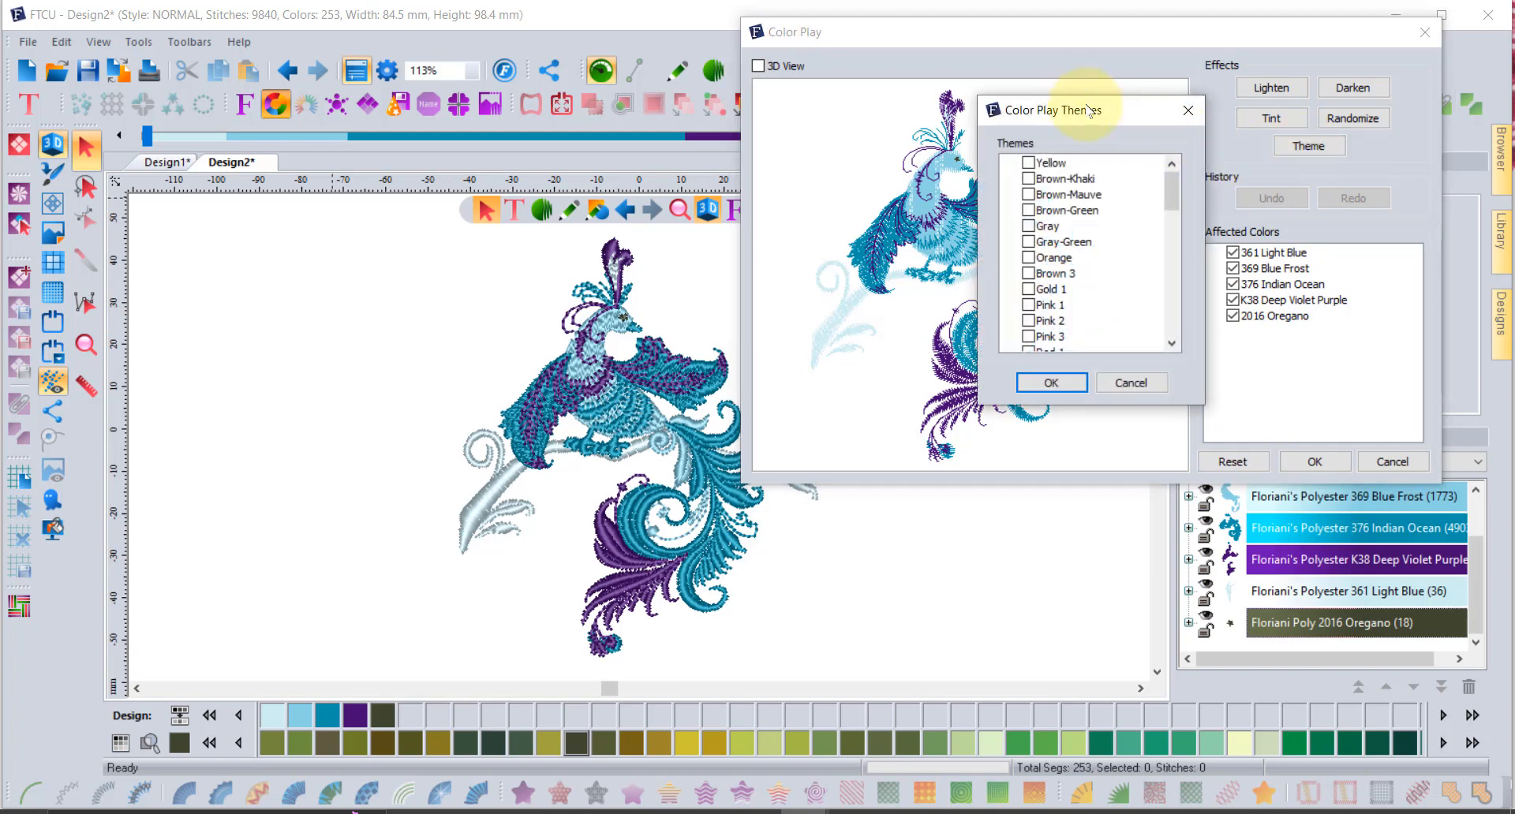
left_click_drag(1090, 110, 738, 41)
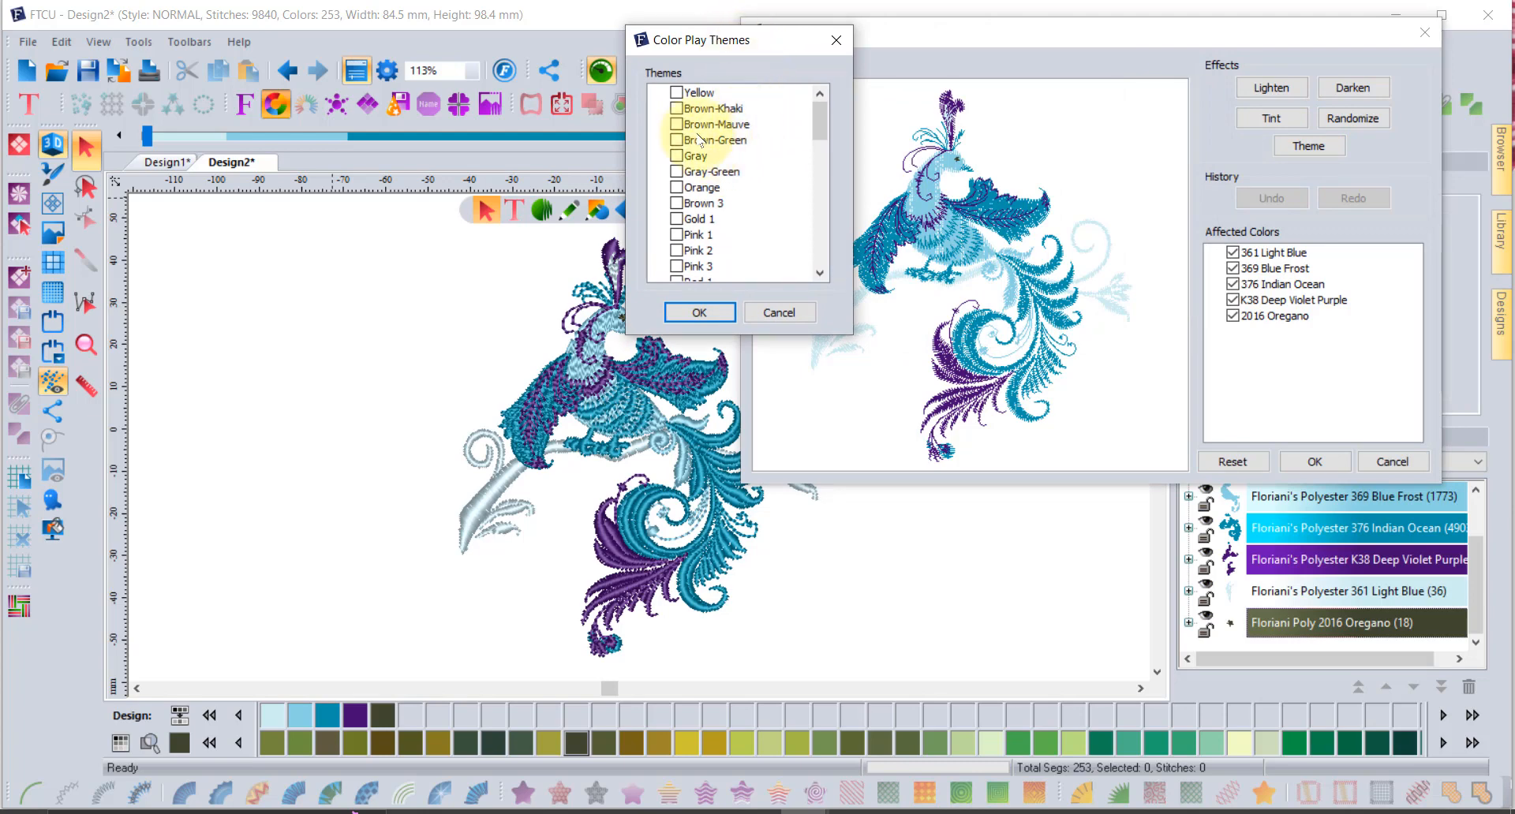
left_click(679, 112)
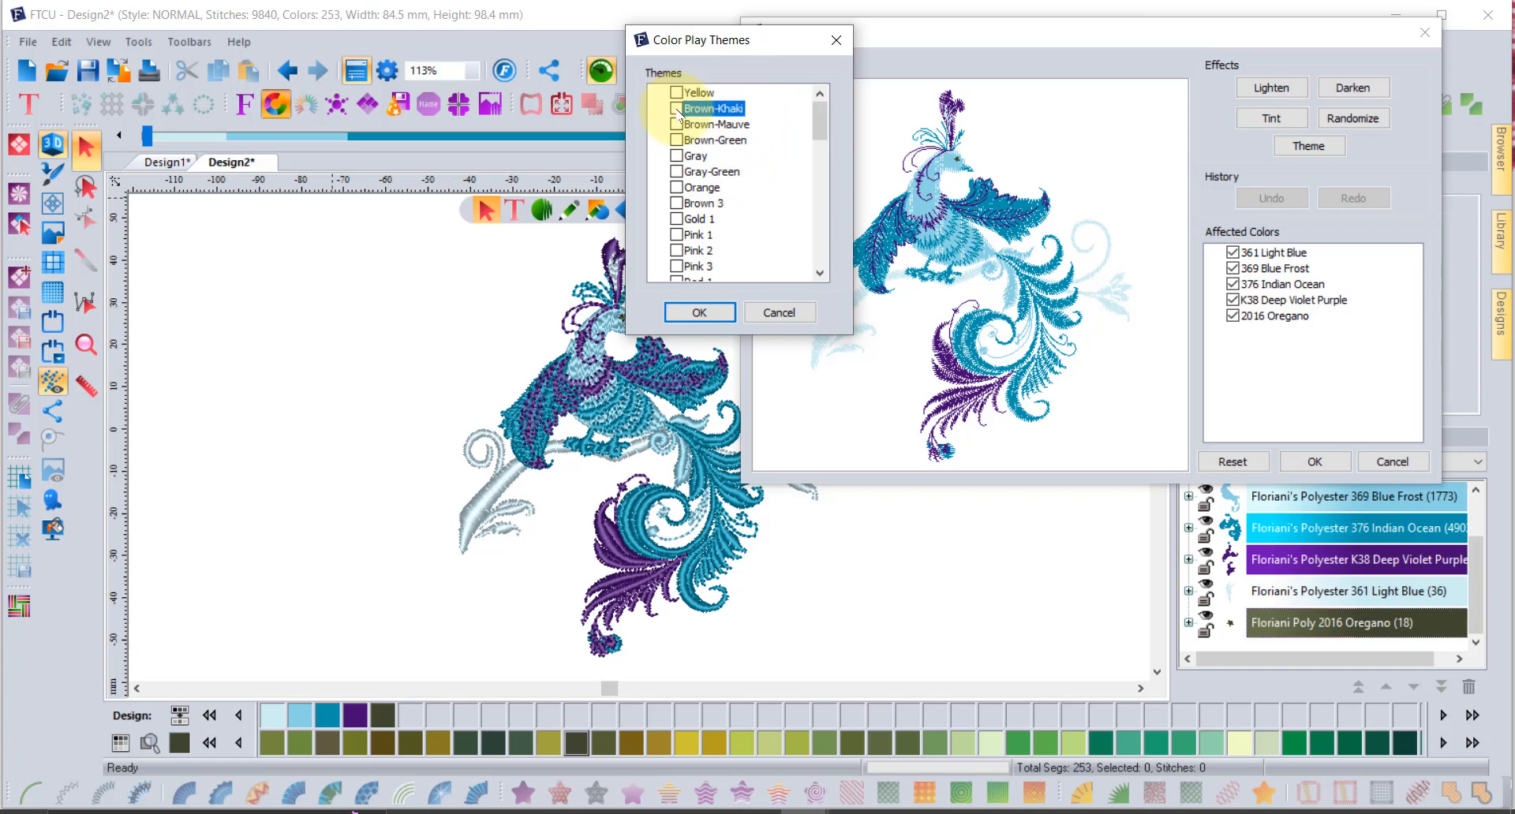
left_click(700, 312)
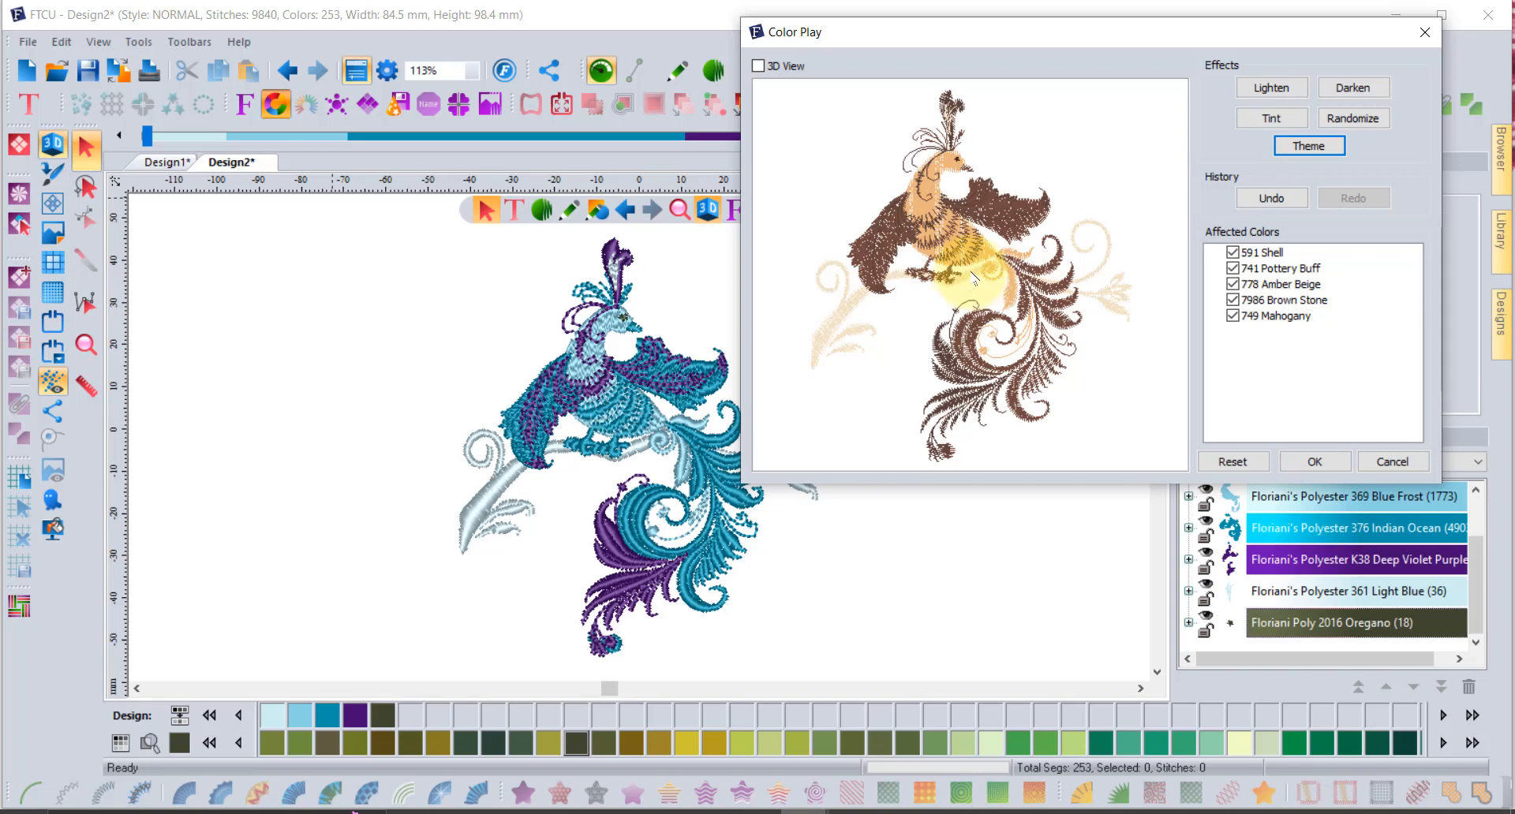
left_click(1315, 461)
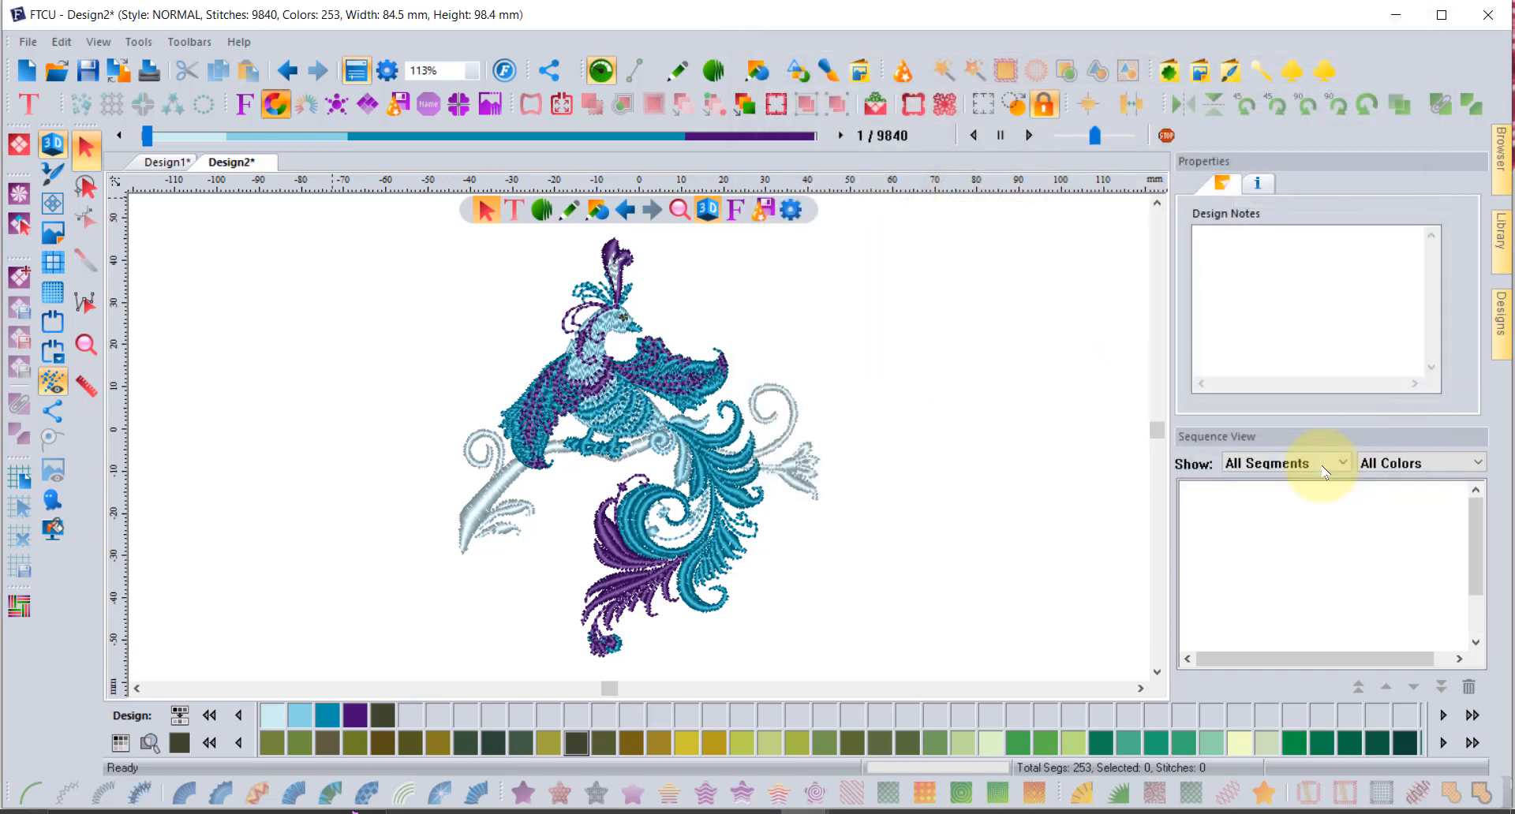
left_click(996, 360)
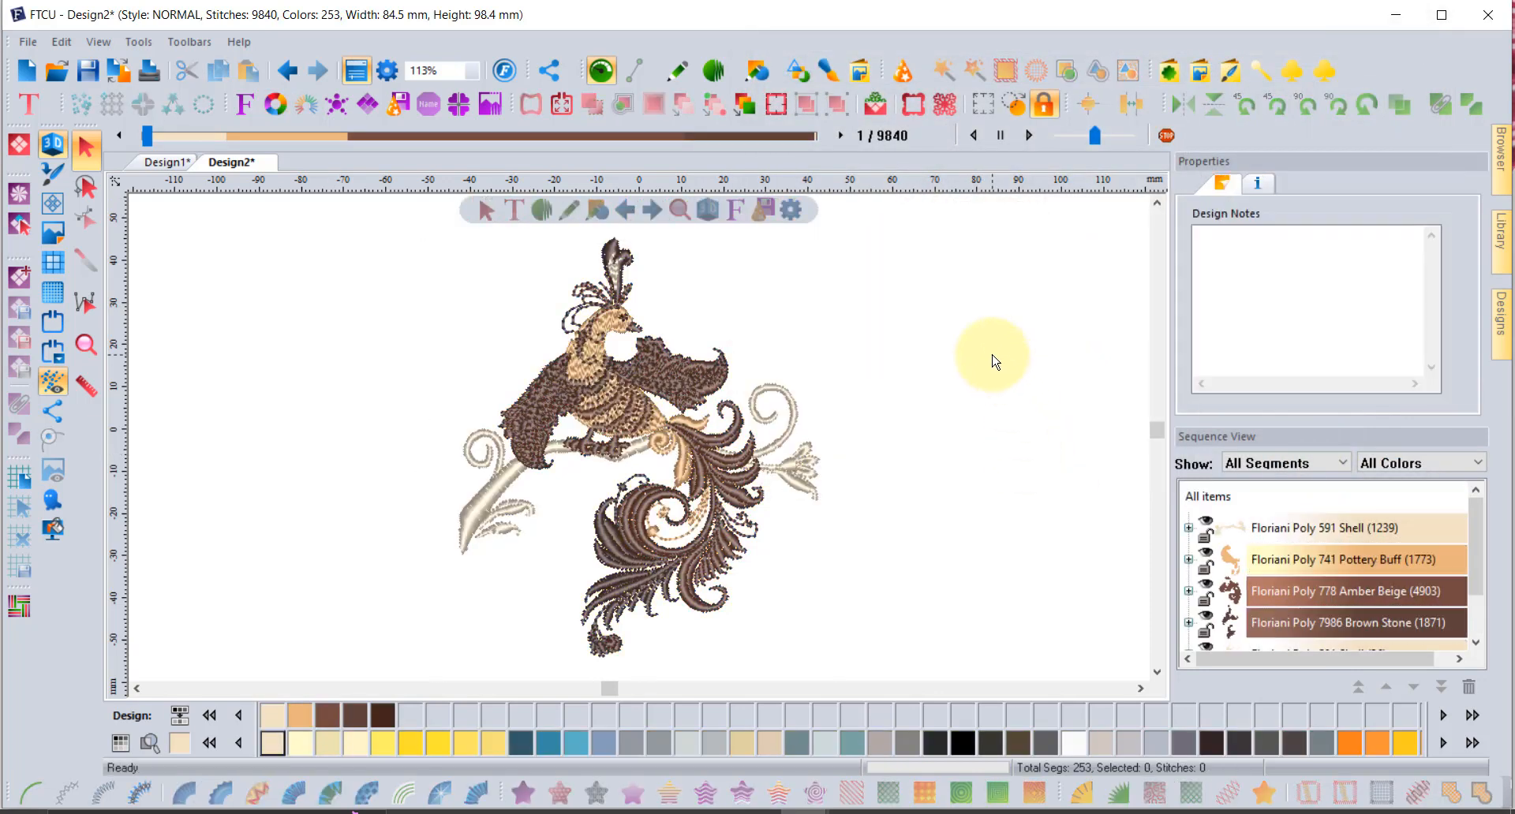
Look through the Color Play themes available for the bird design and close without applying one
left_click(272, 105)
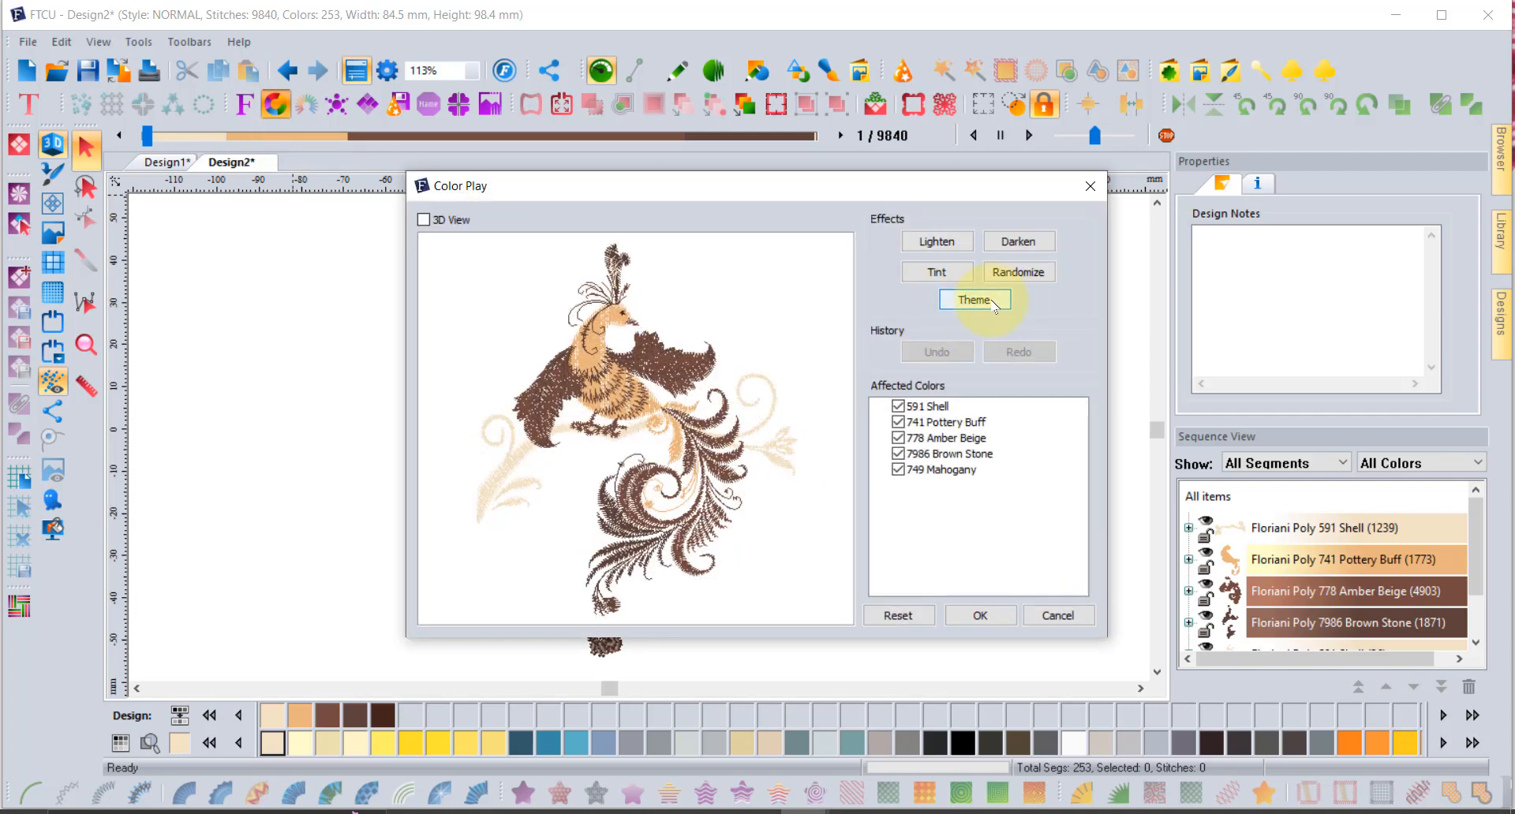
left_click(993, 304)
left_click_drag(964, 188, 983, 151)
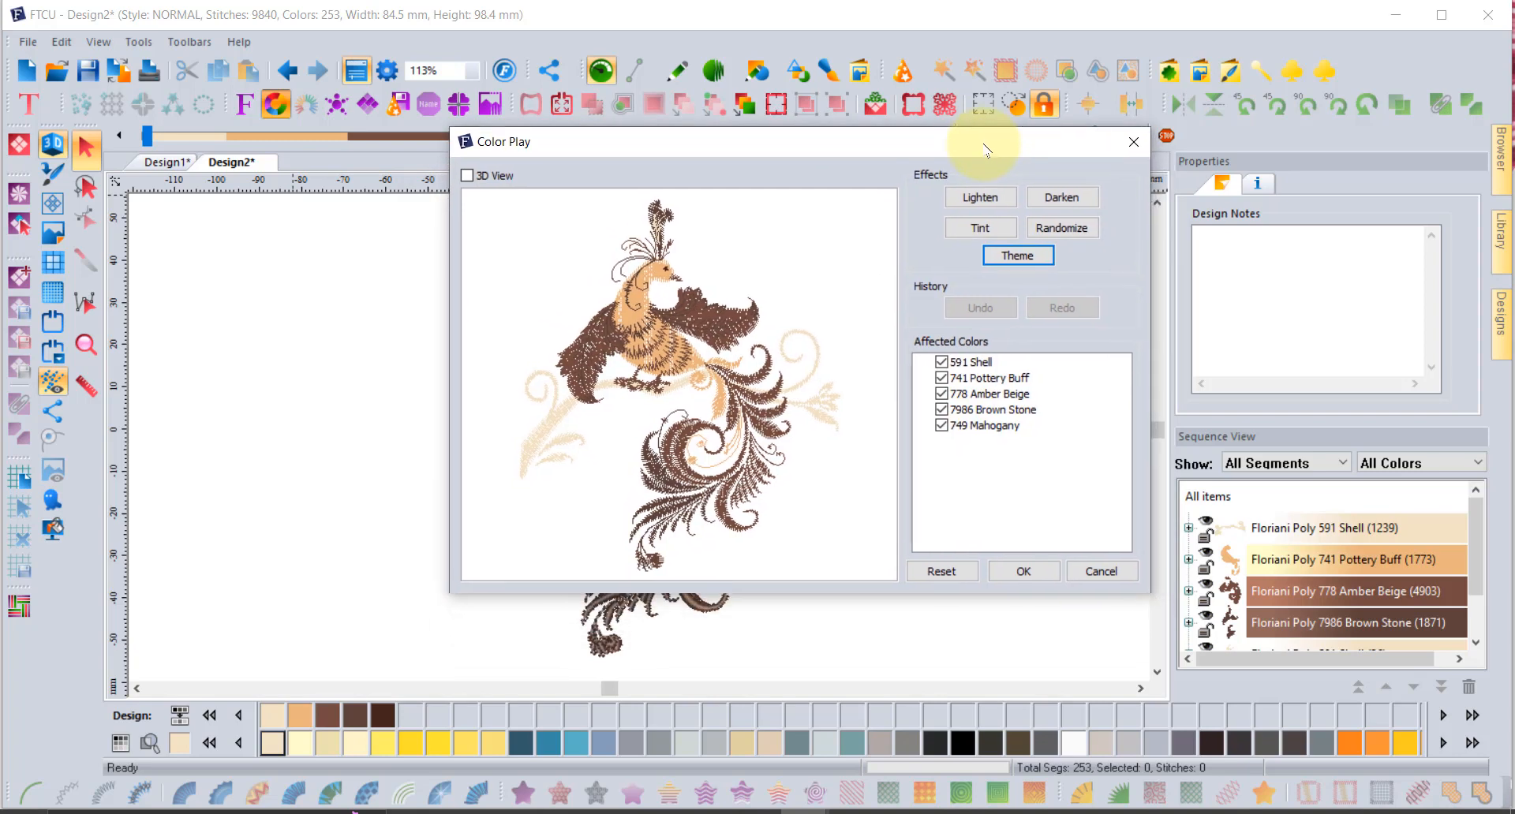
left_click(1006, 266)
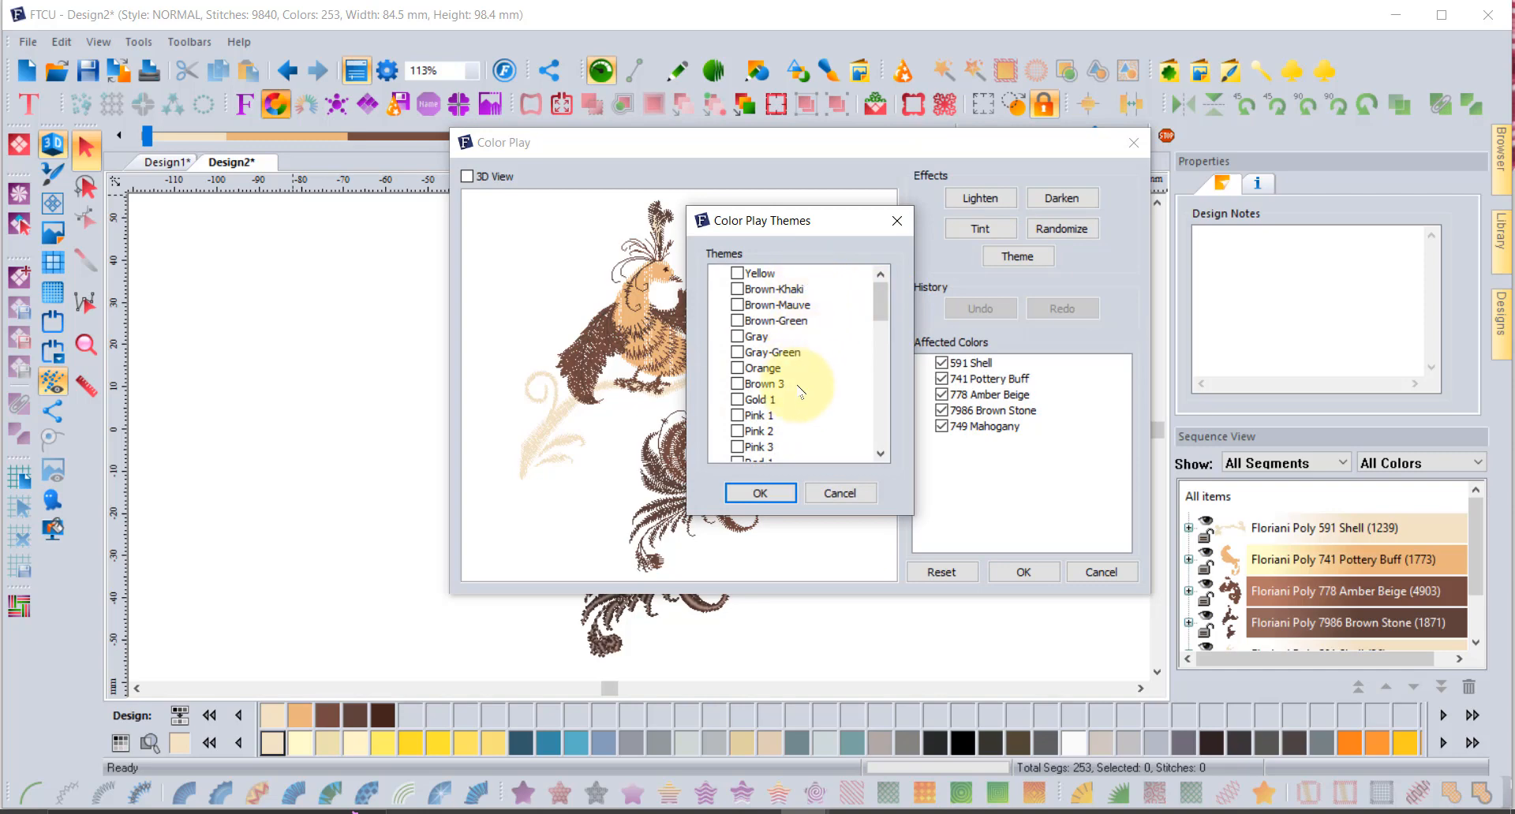
scroll(878, 316, "down", 2)
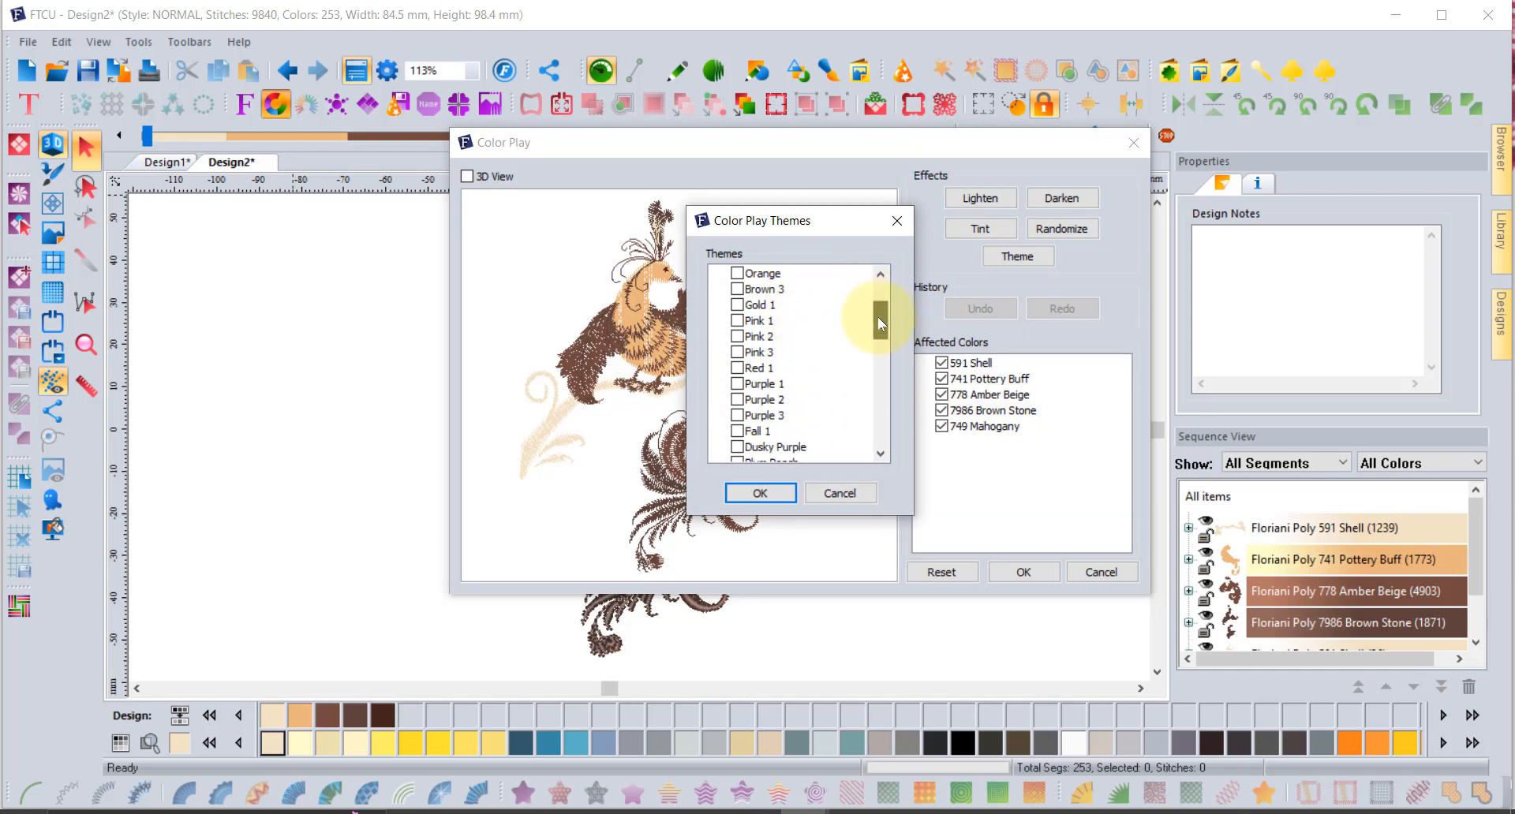
scroll(878, 316, "up", 2)
left_click(862, 502)
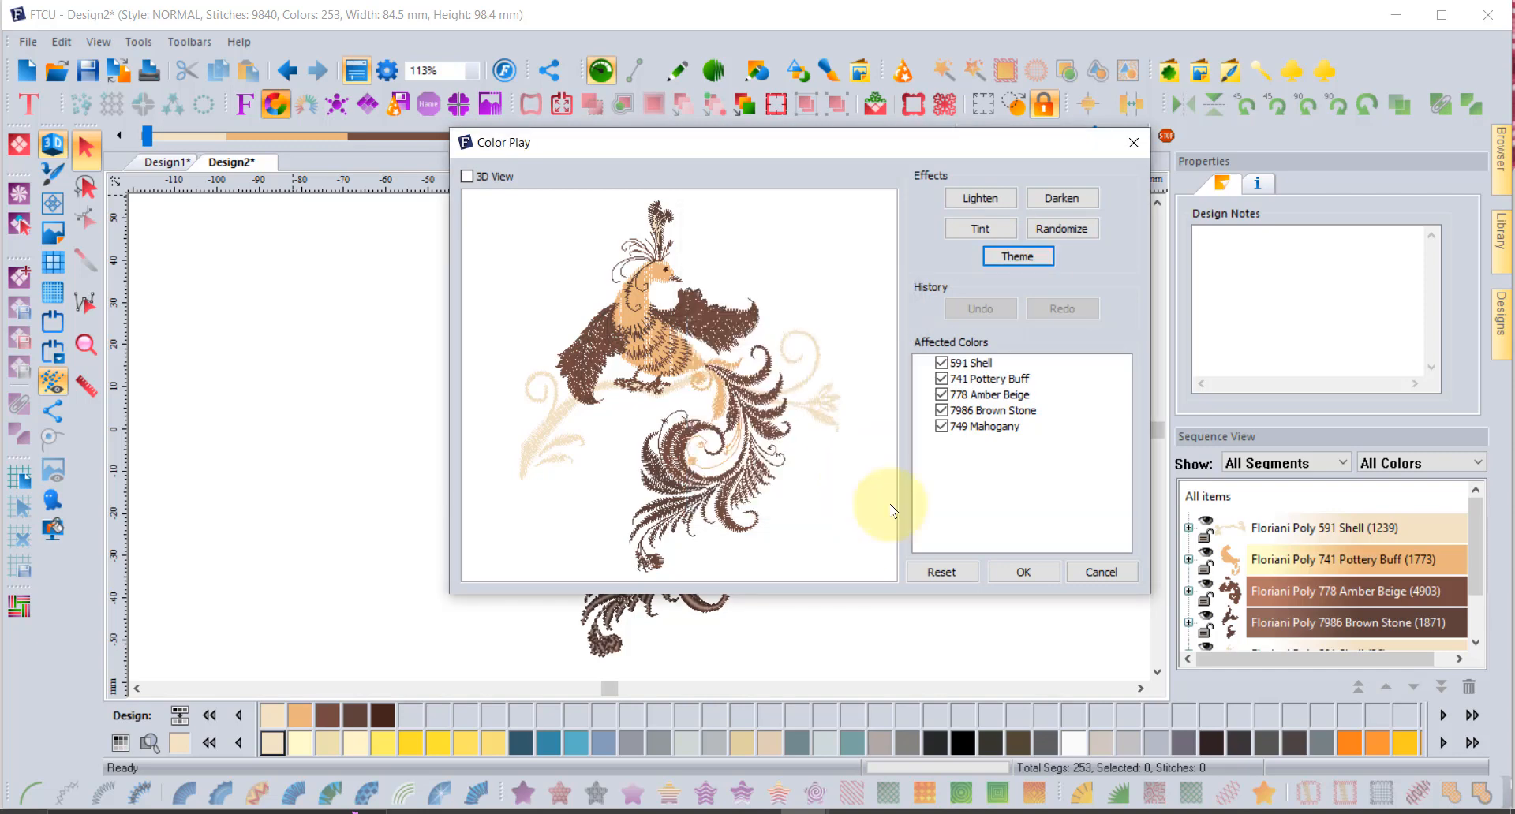
left_click(1101, 574)
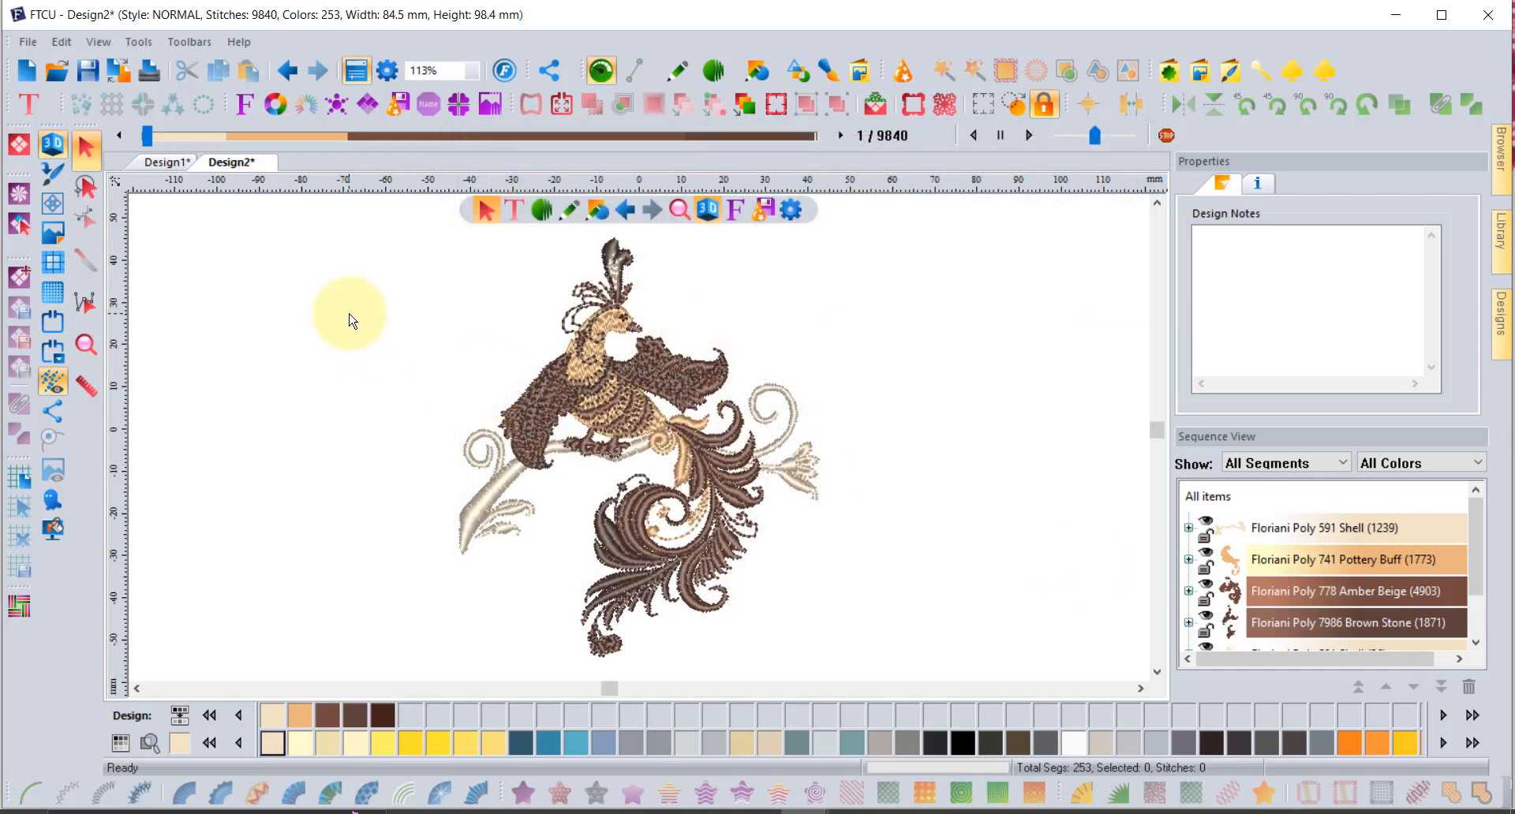
Create a new color theme named "AAA theme" in the Color Play Theme Creator
left_click(139, 42)
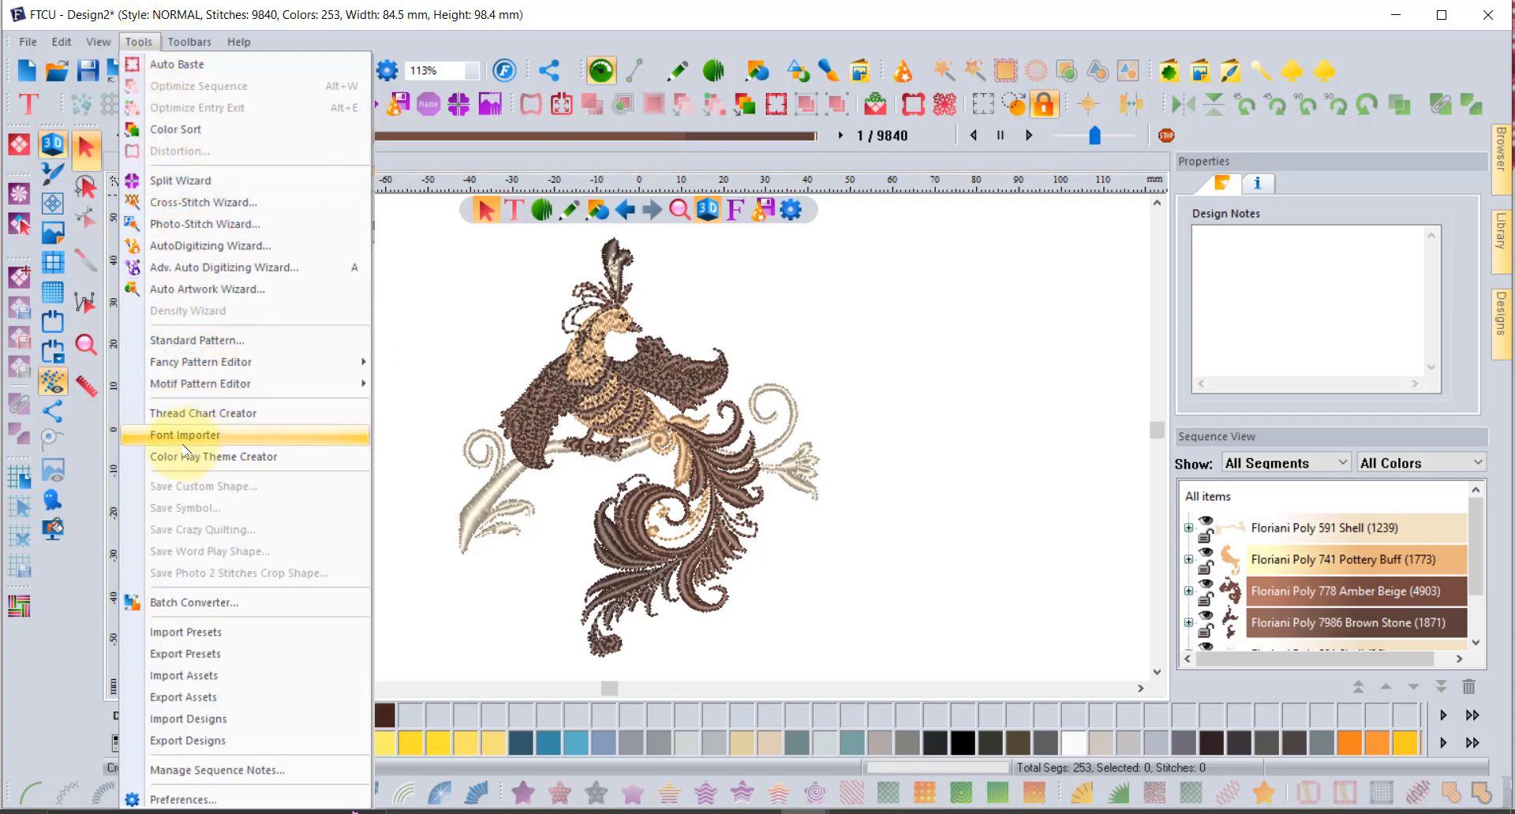
left_click(282, 462)
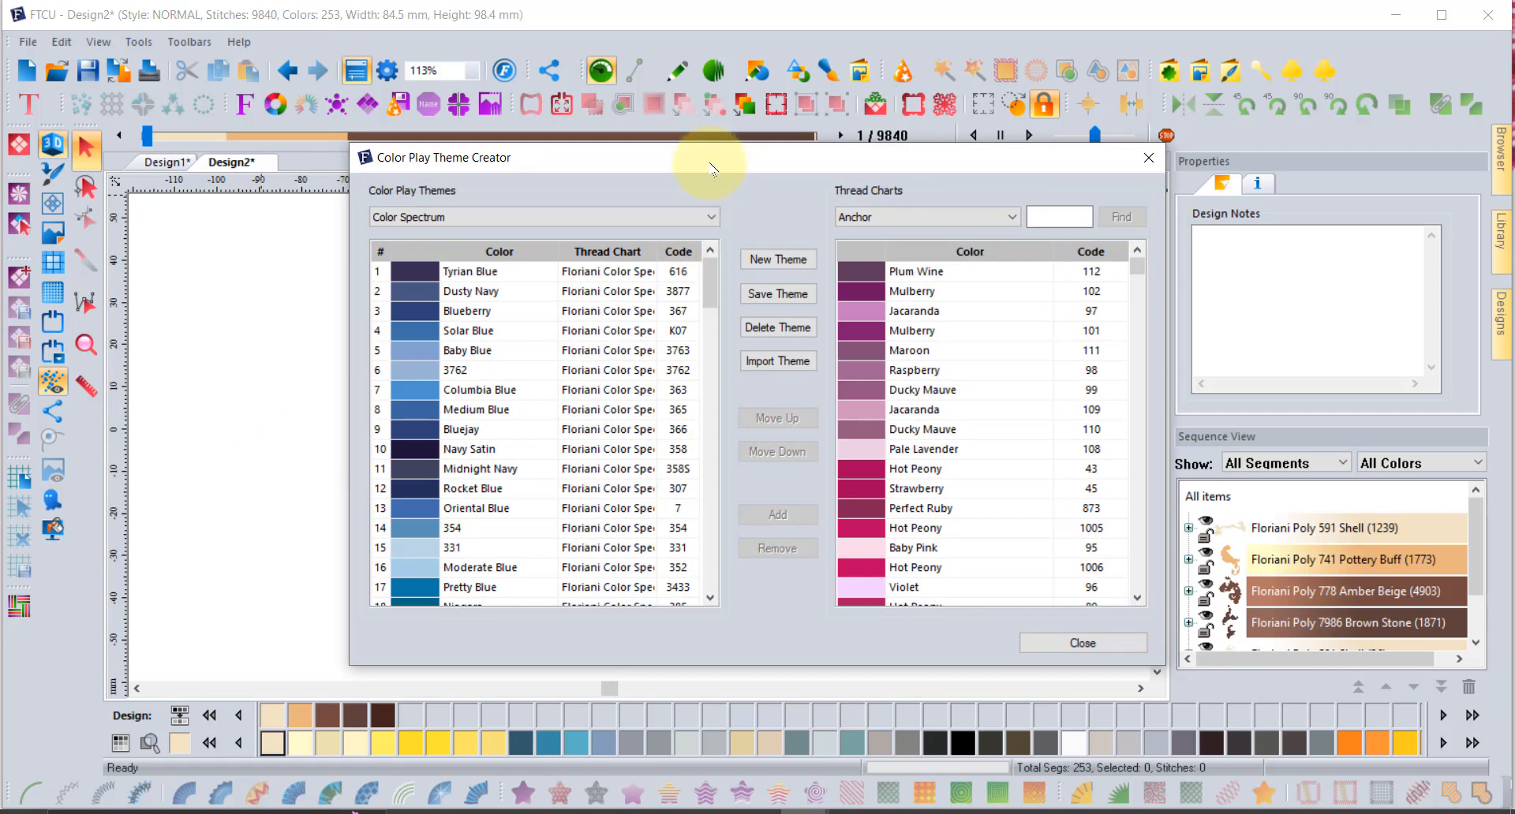
left_click_drag(713, 169, 698, 130)
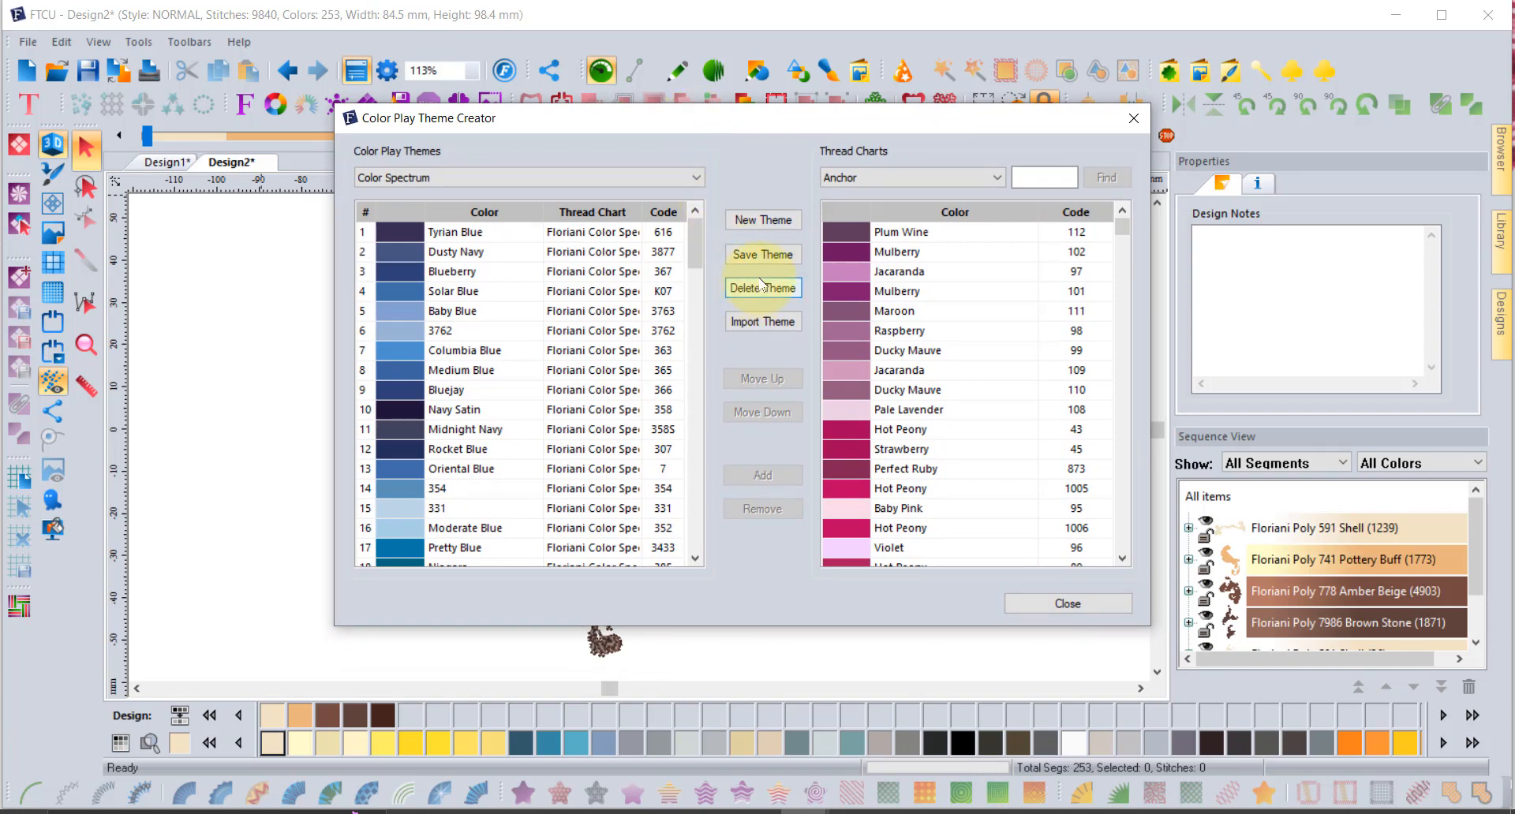
left_click(764, 221)
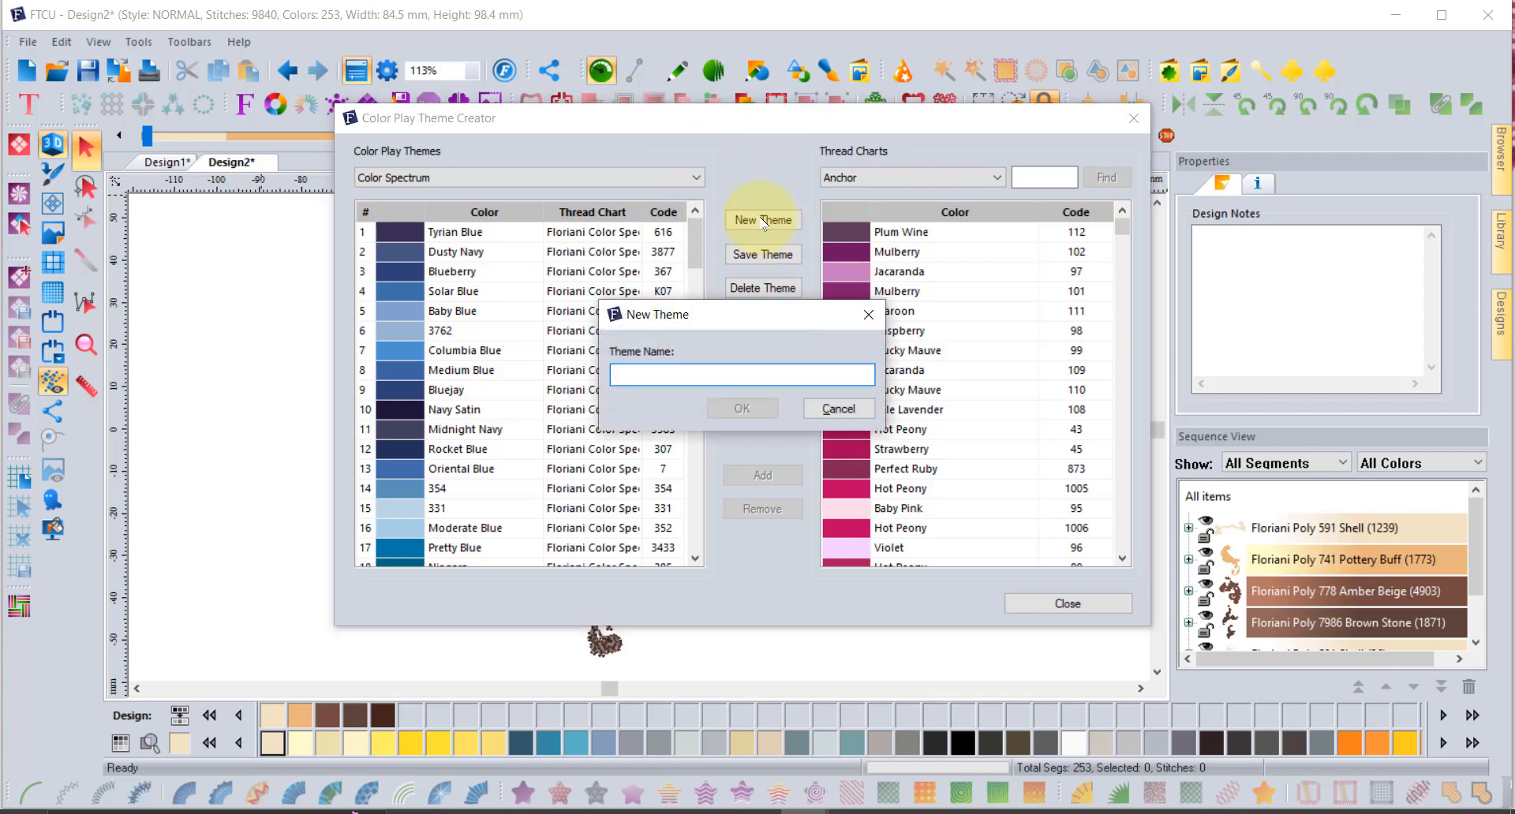
type("To")
key("BackSpace")
type("AAA")
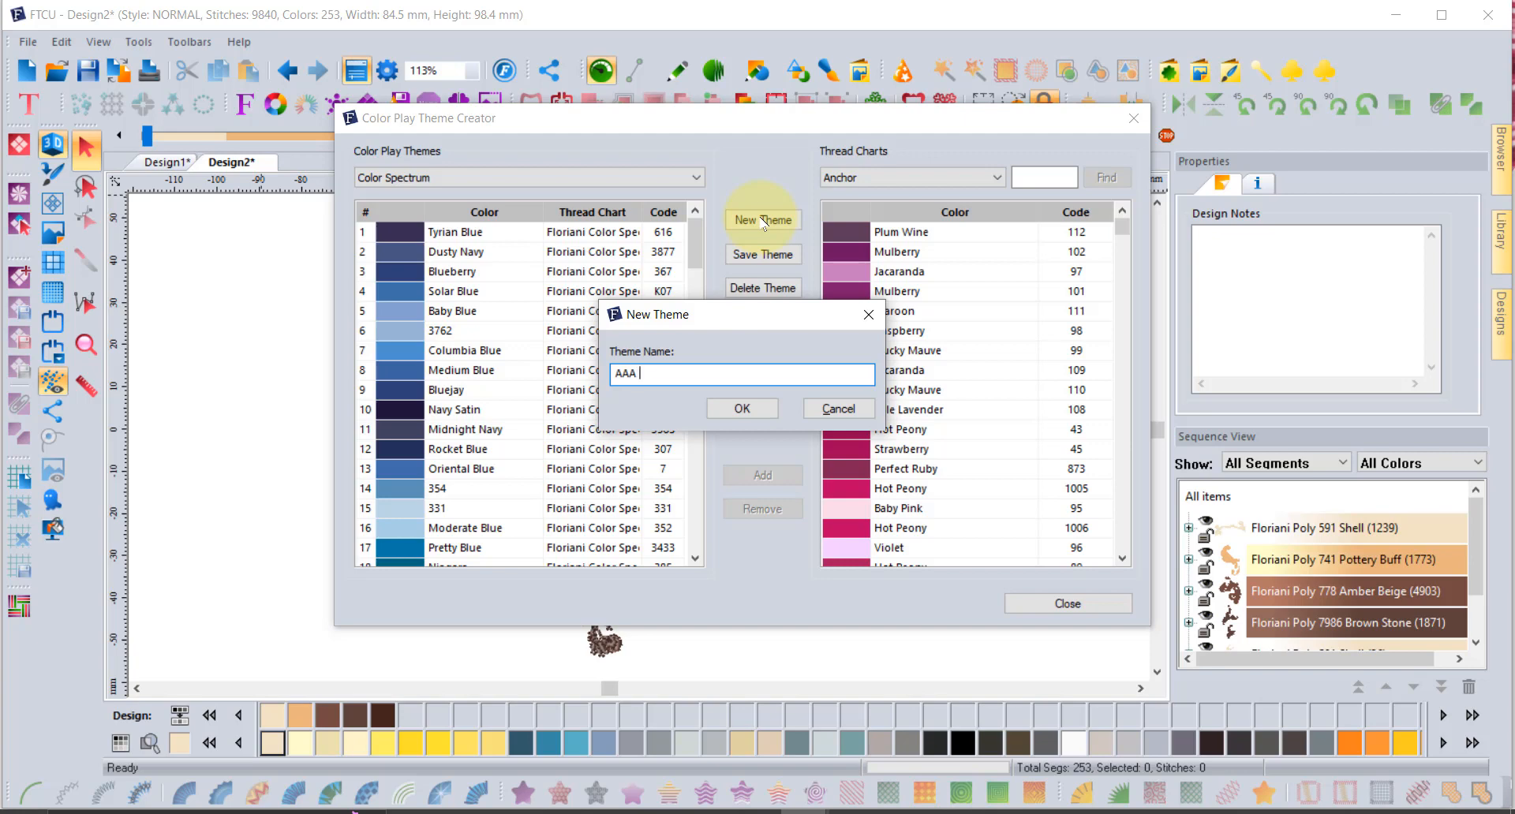
type(" theme")
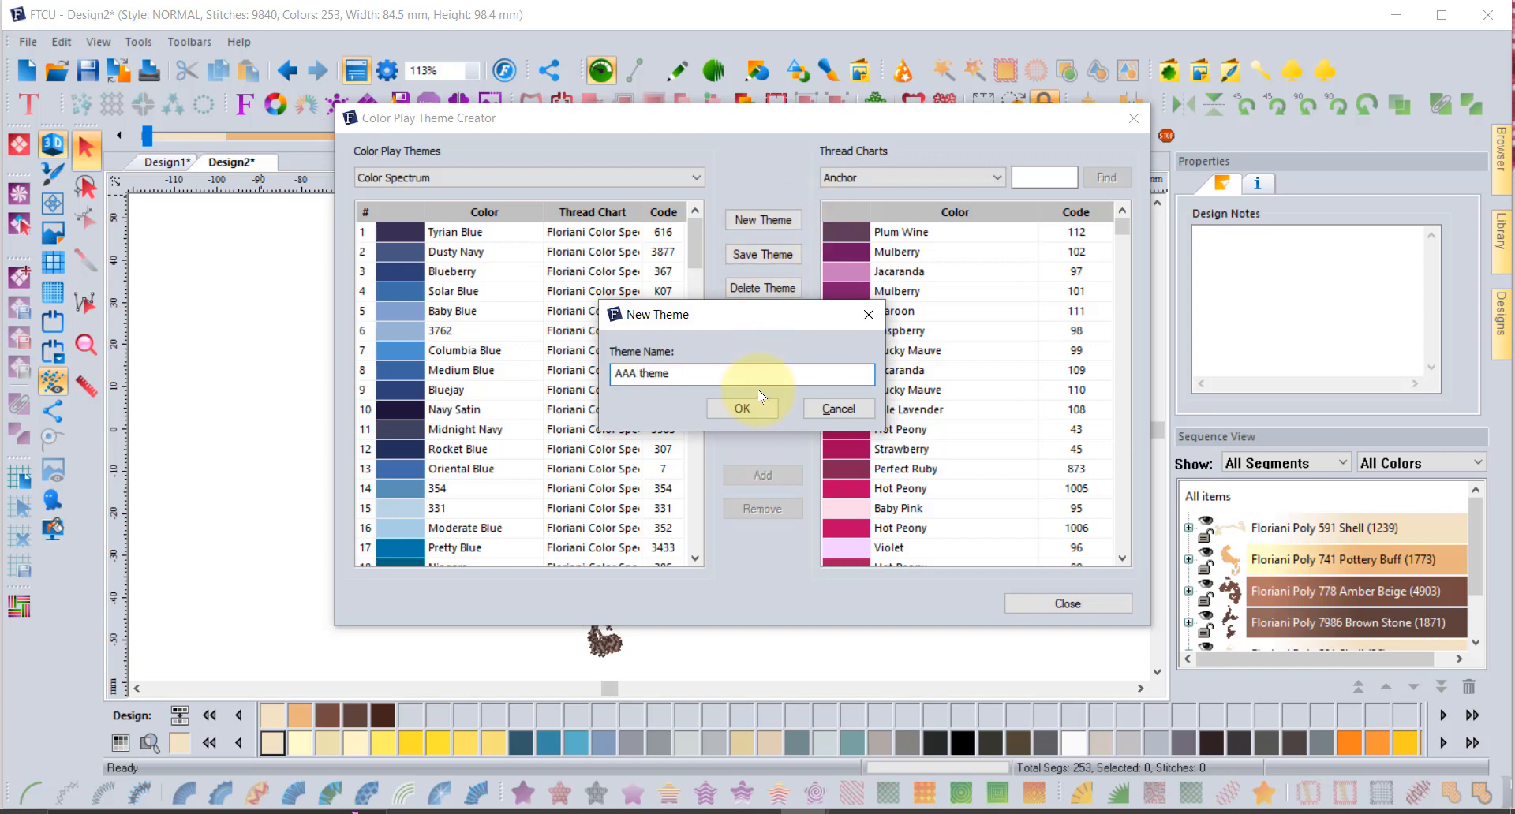
left_click(739, 409)
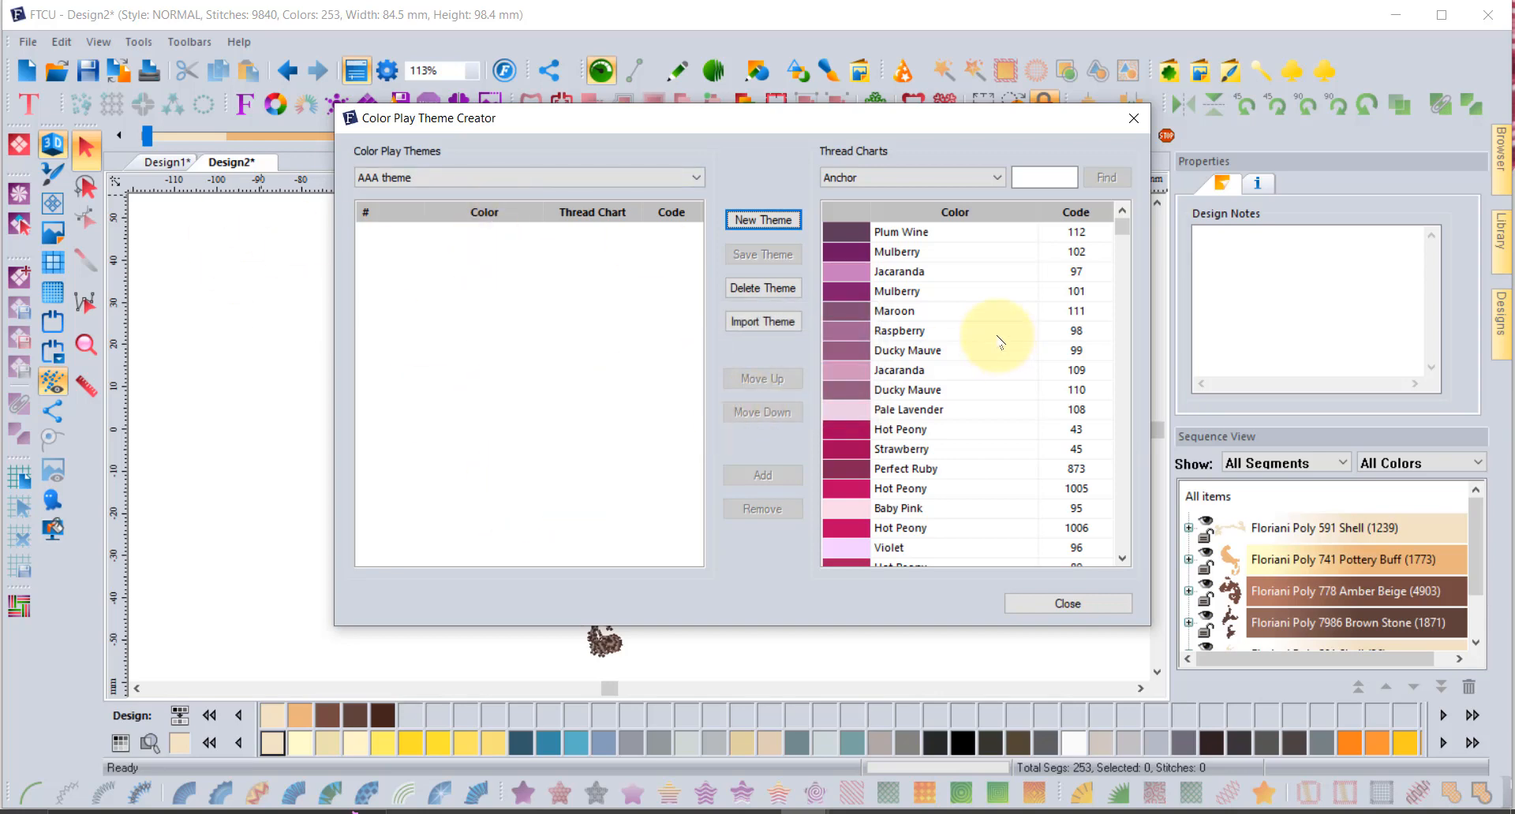
Add Copper 186, Burnt Orange 755 and Apricot 533 from the Floriani Poly thread chart to the AAA theme
left_click(888, 180)
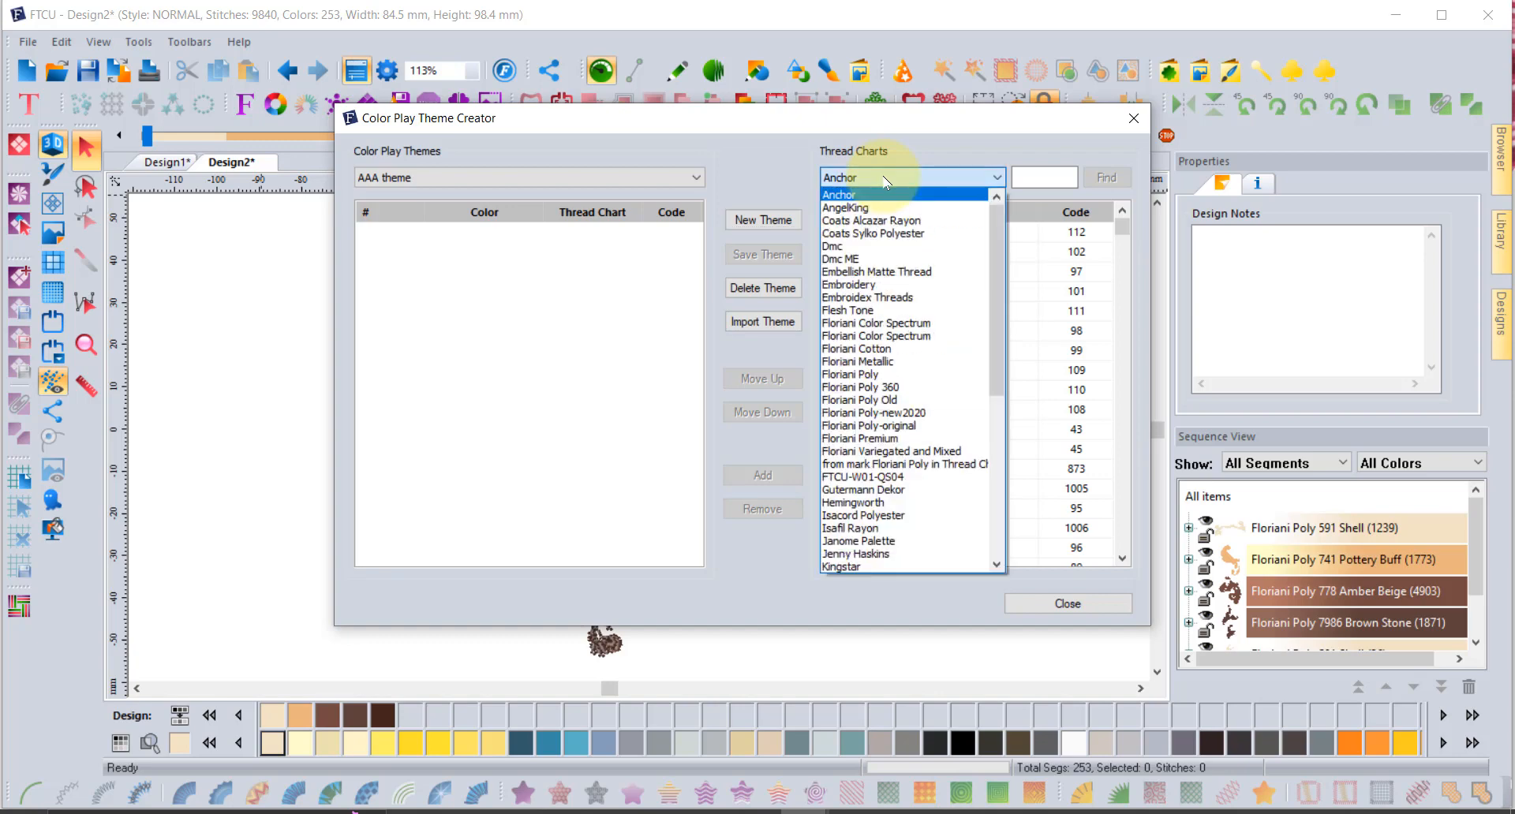
left_click(882, 374)
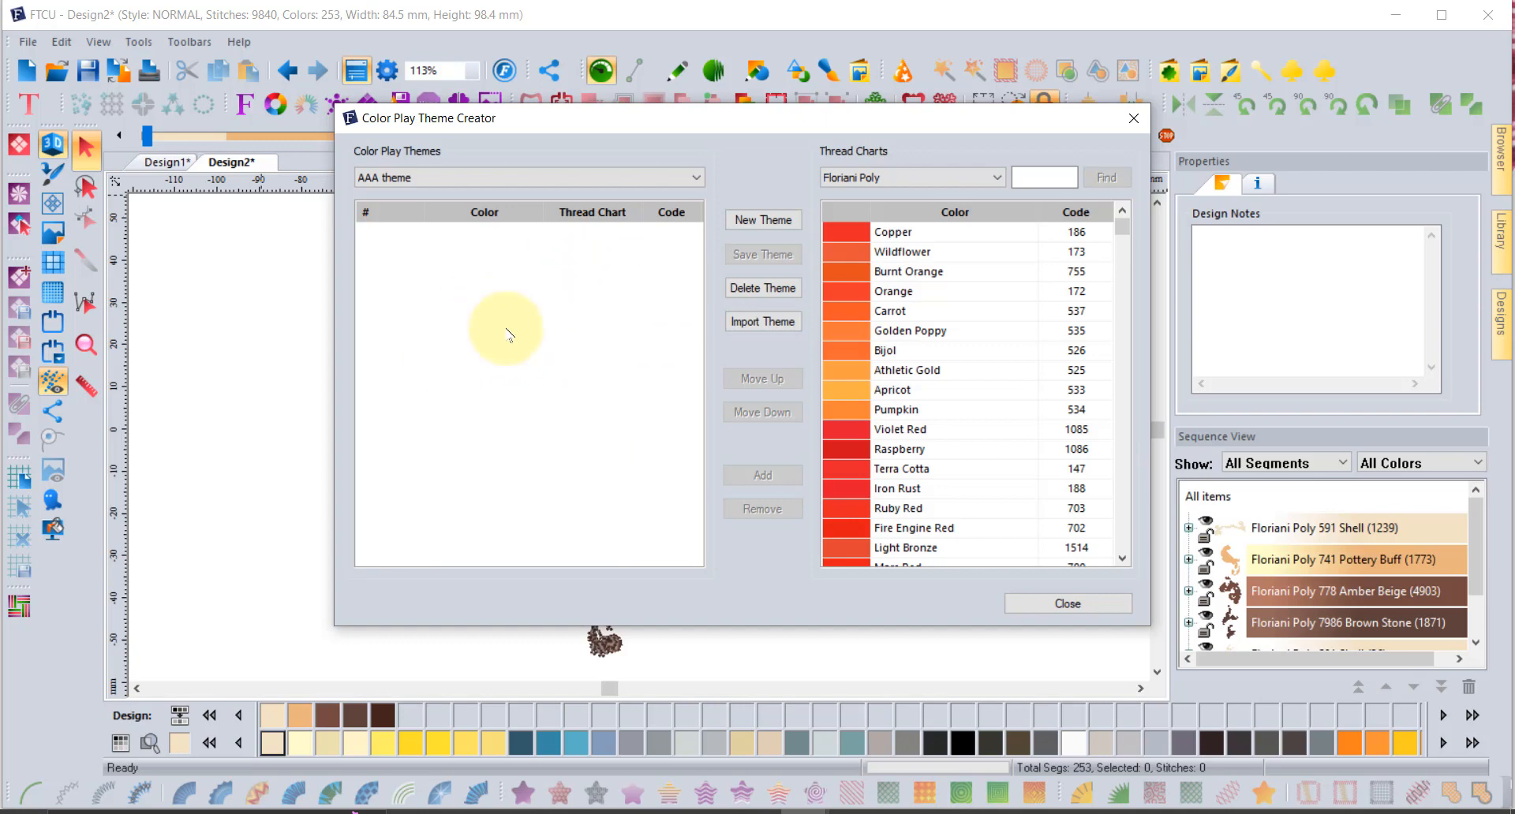
left_click(847, 231)
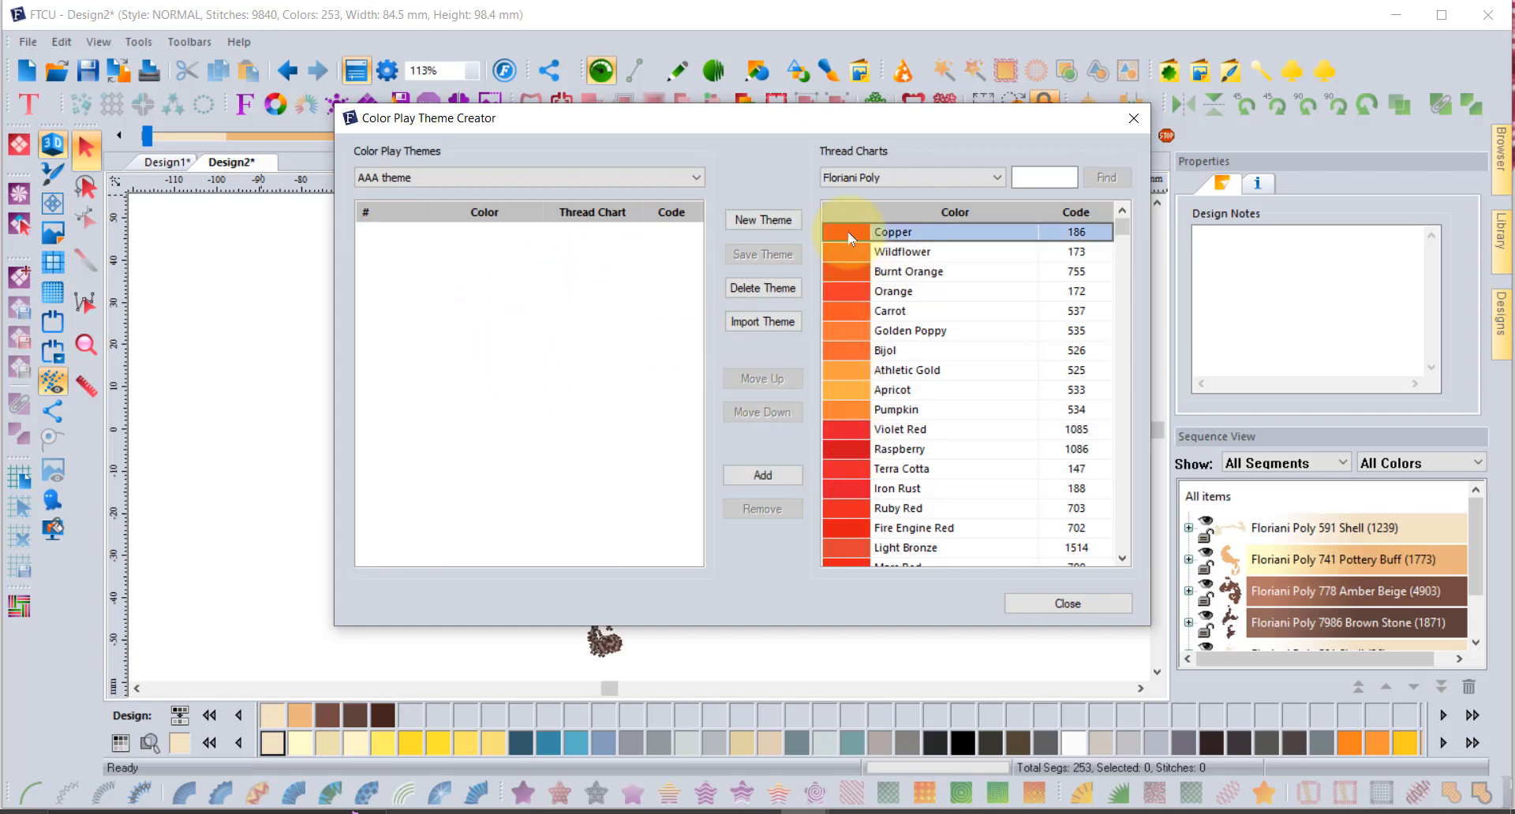
left_click(762, 475)
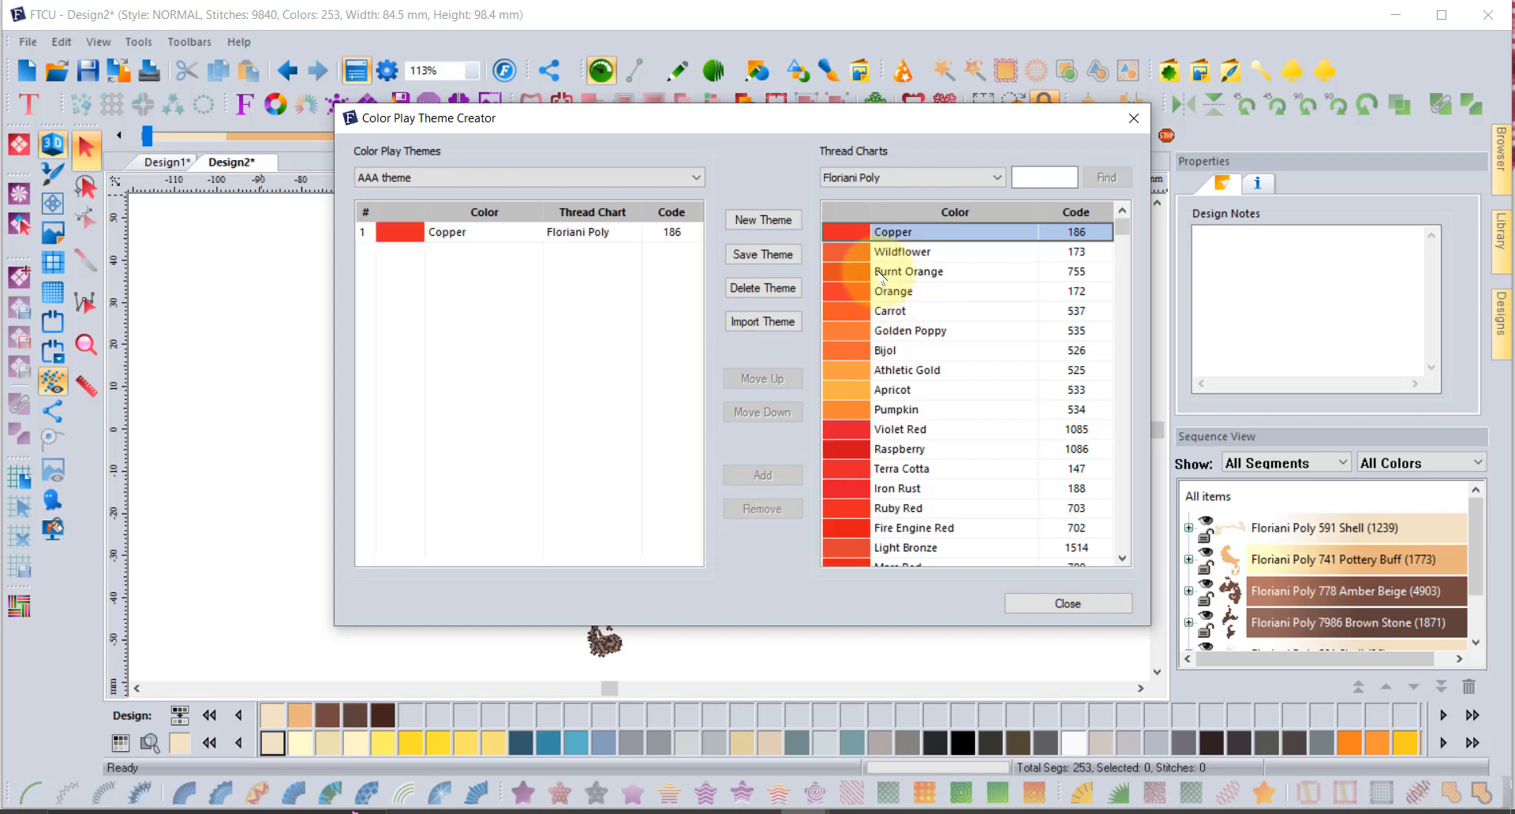
left_click(860, 270)
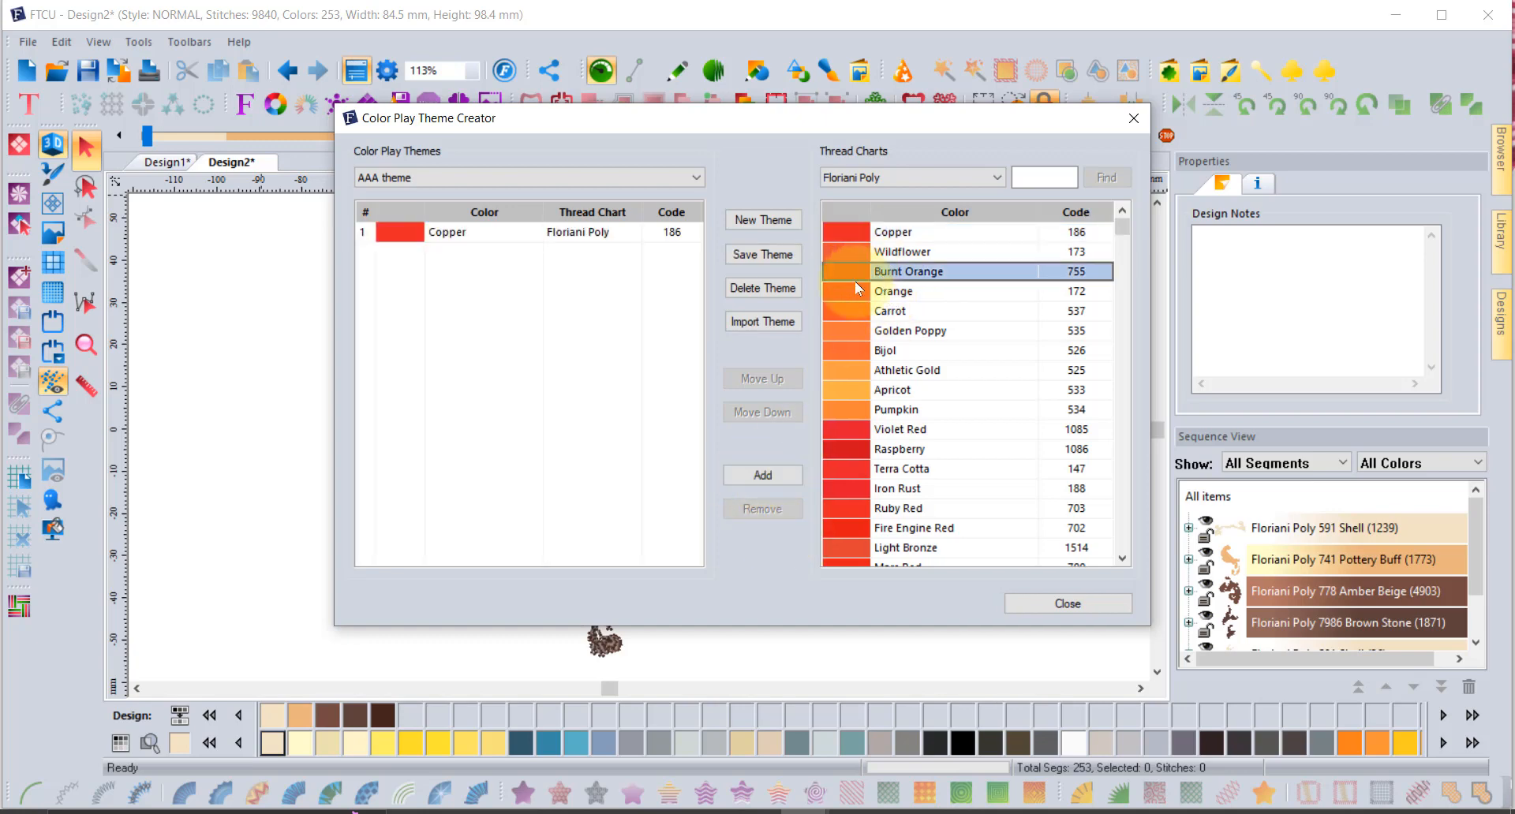
left_click(762, 474)
left_click(860, 392)
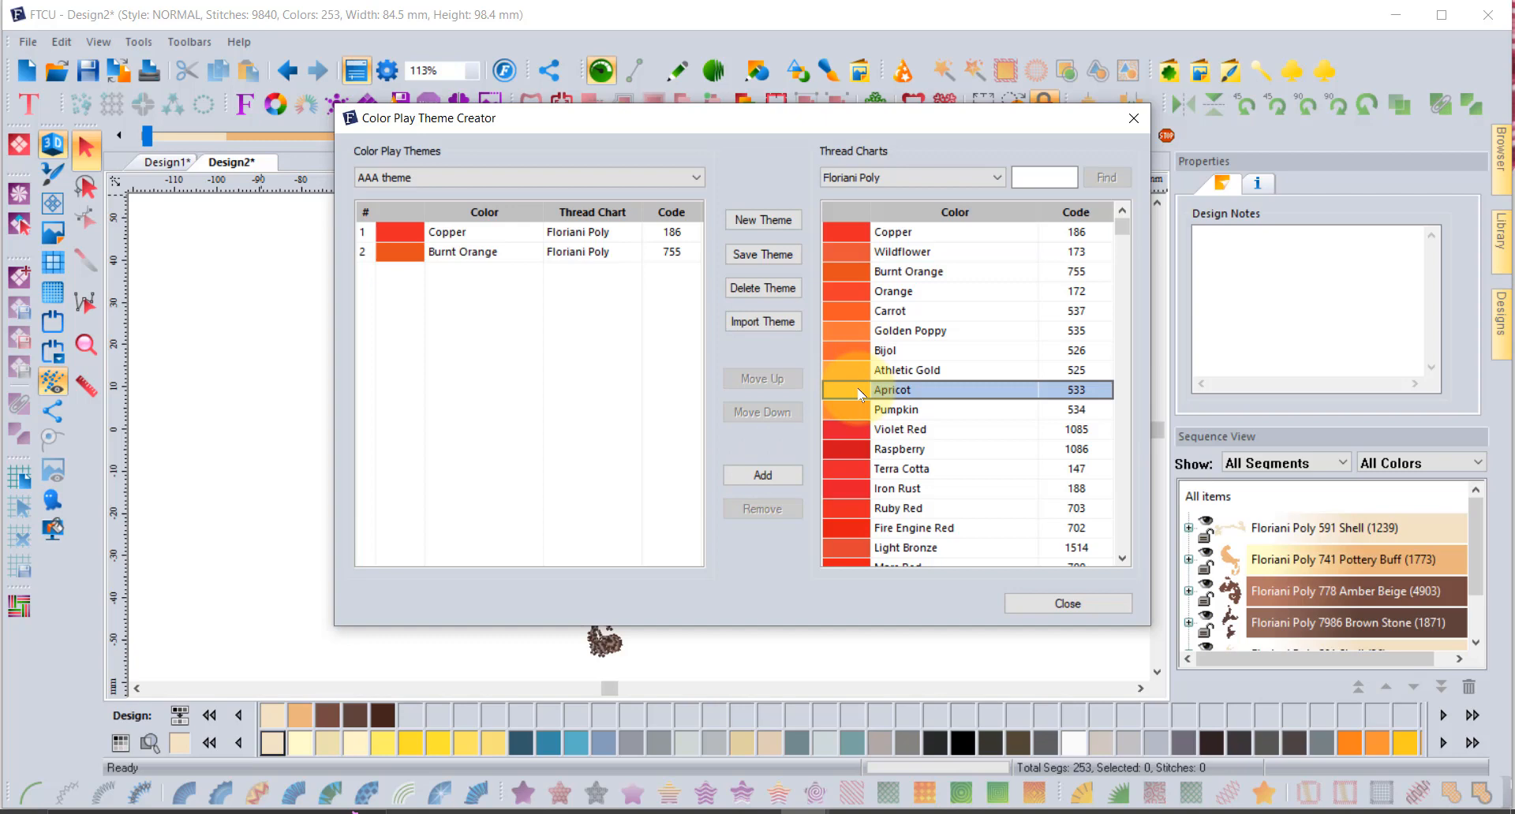
left_click(764, 477)
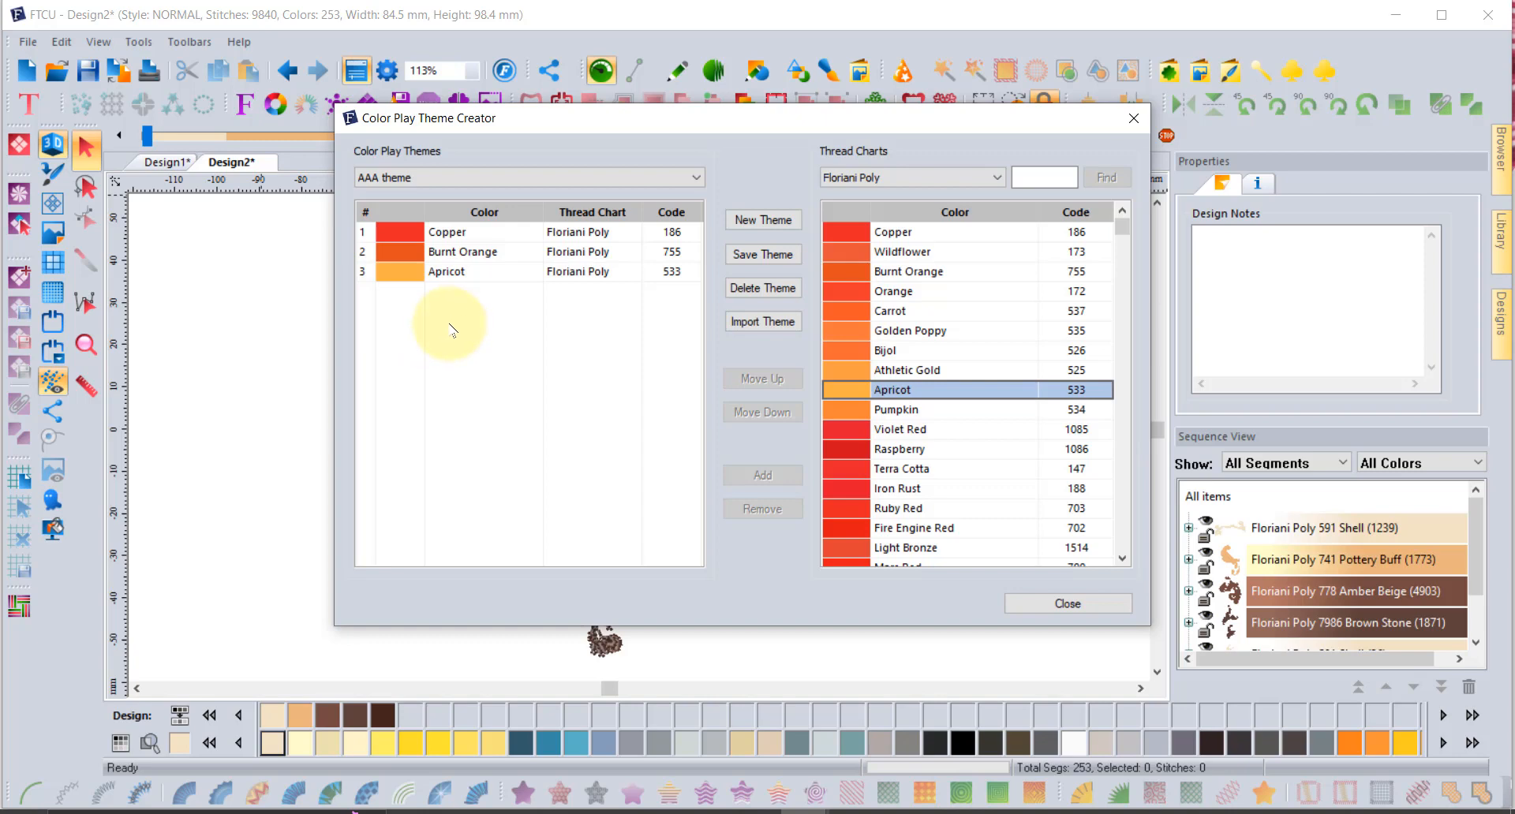
Import the Brown-Khaki theme's colors into the AAA theme and remove Copper 186 from it
left_click(759, 325)
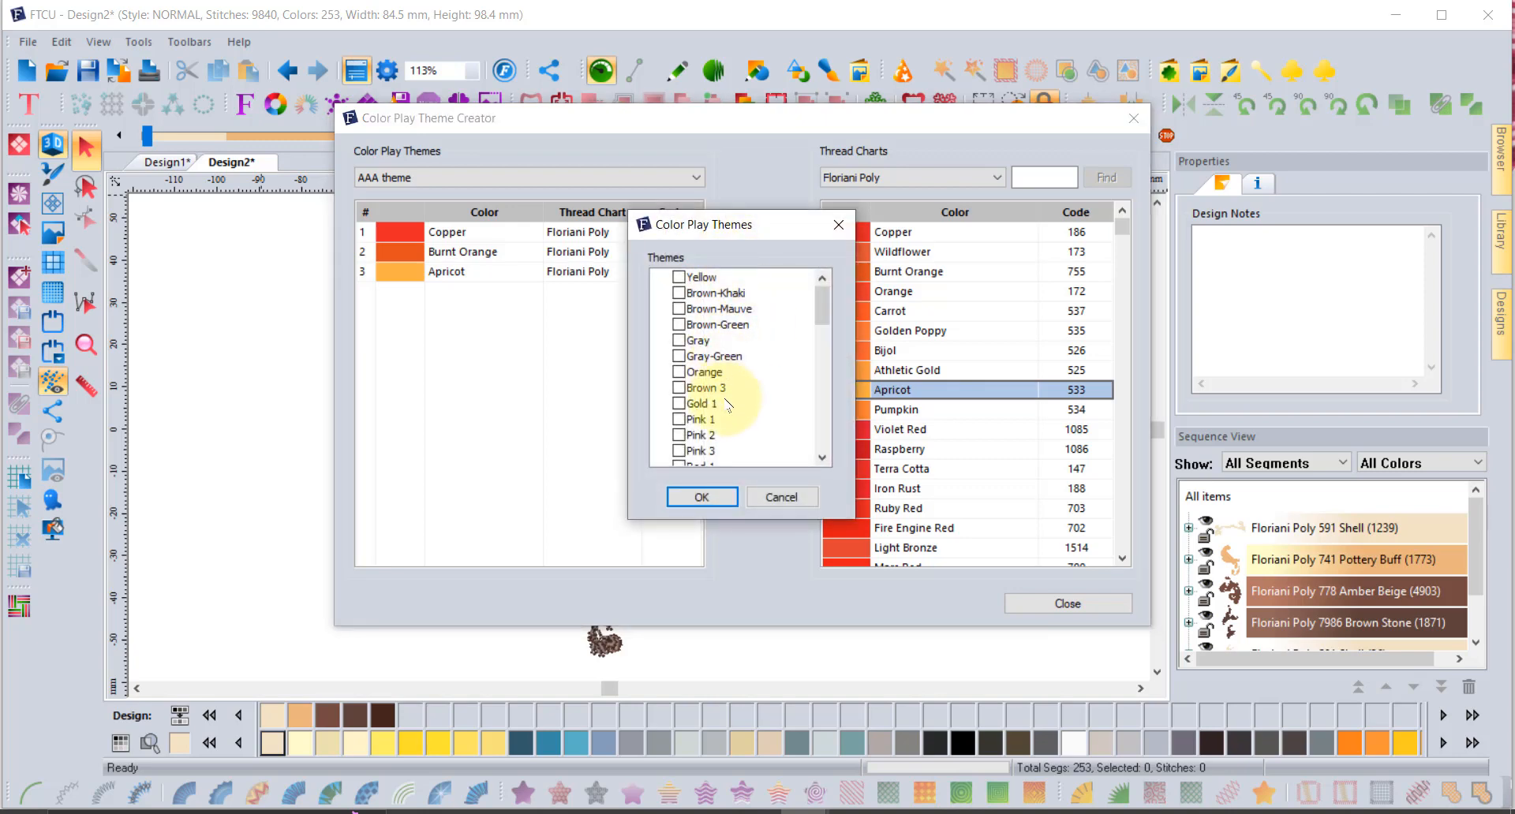
left_click(681, 295)
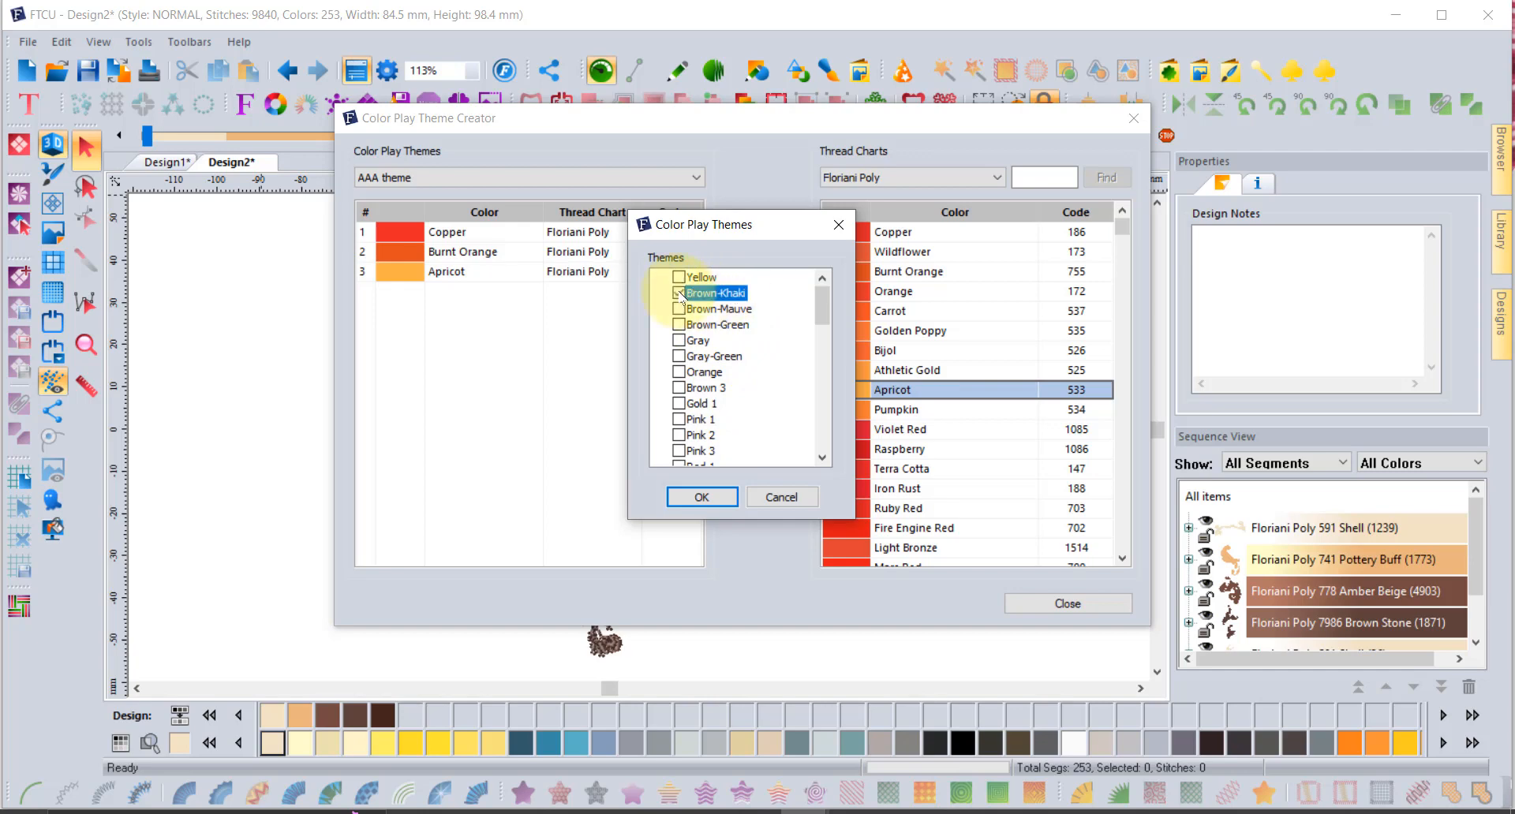
left_click(719, 497)
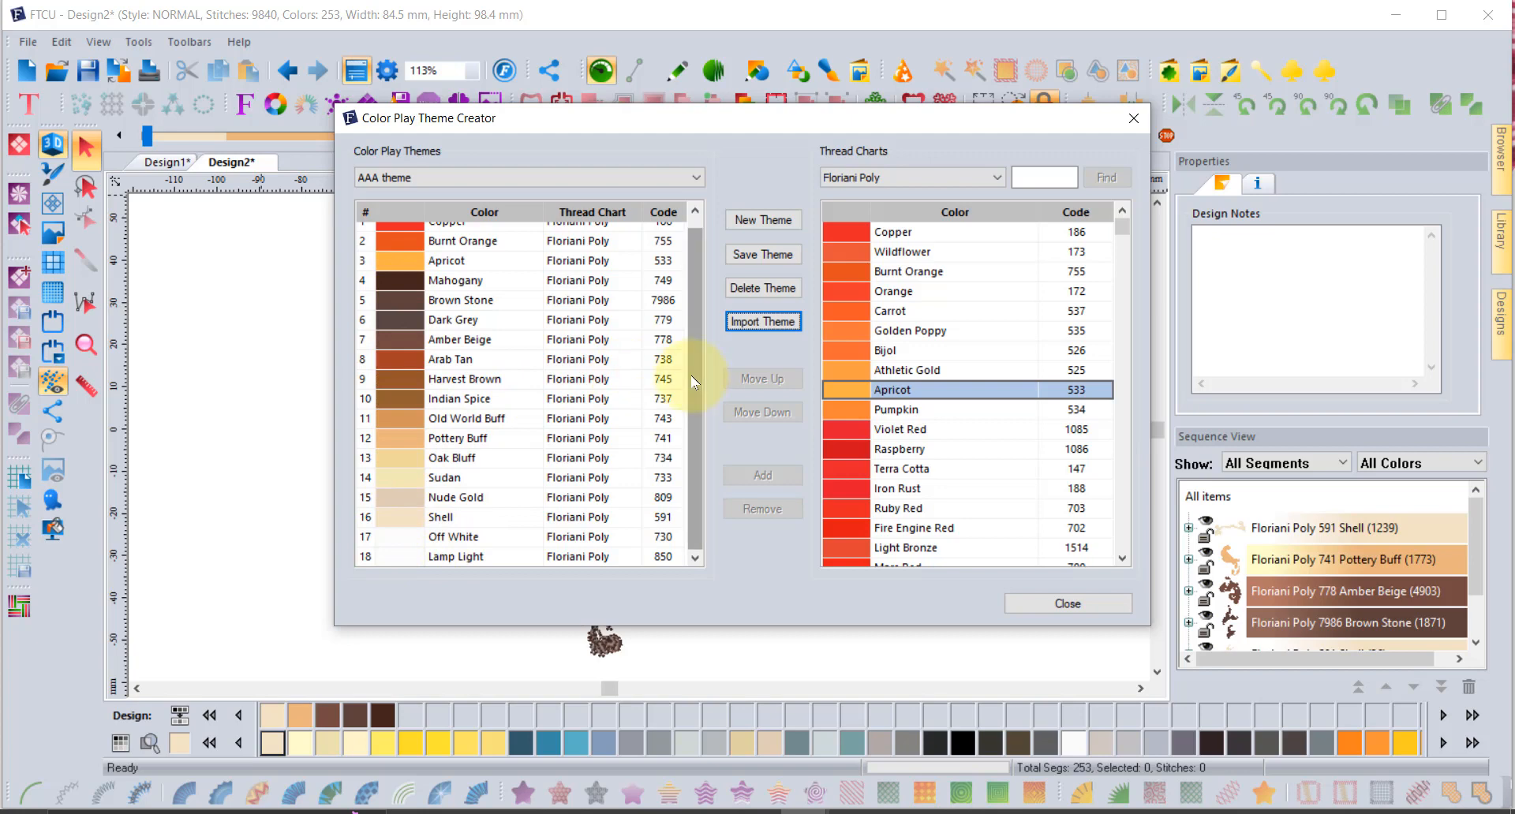
left_click_drag(690, 375, 689, 320)
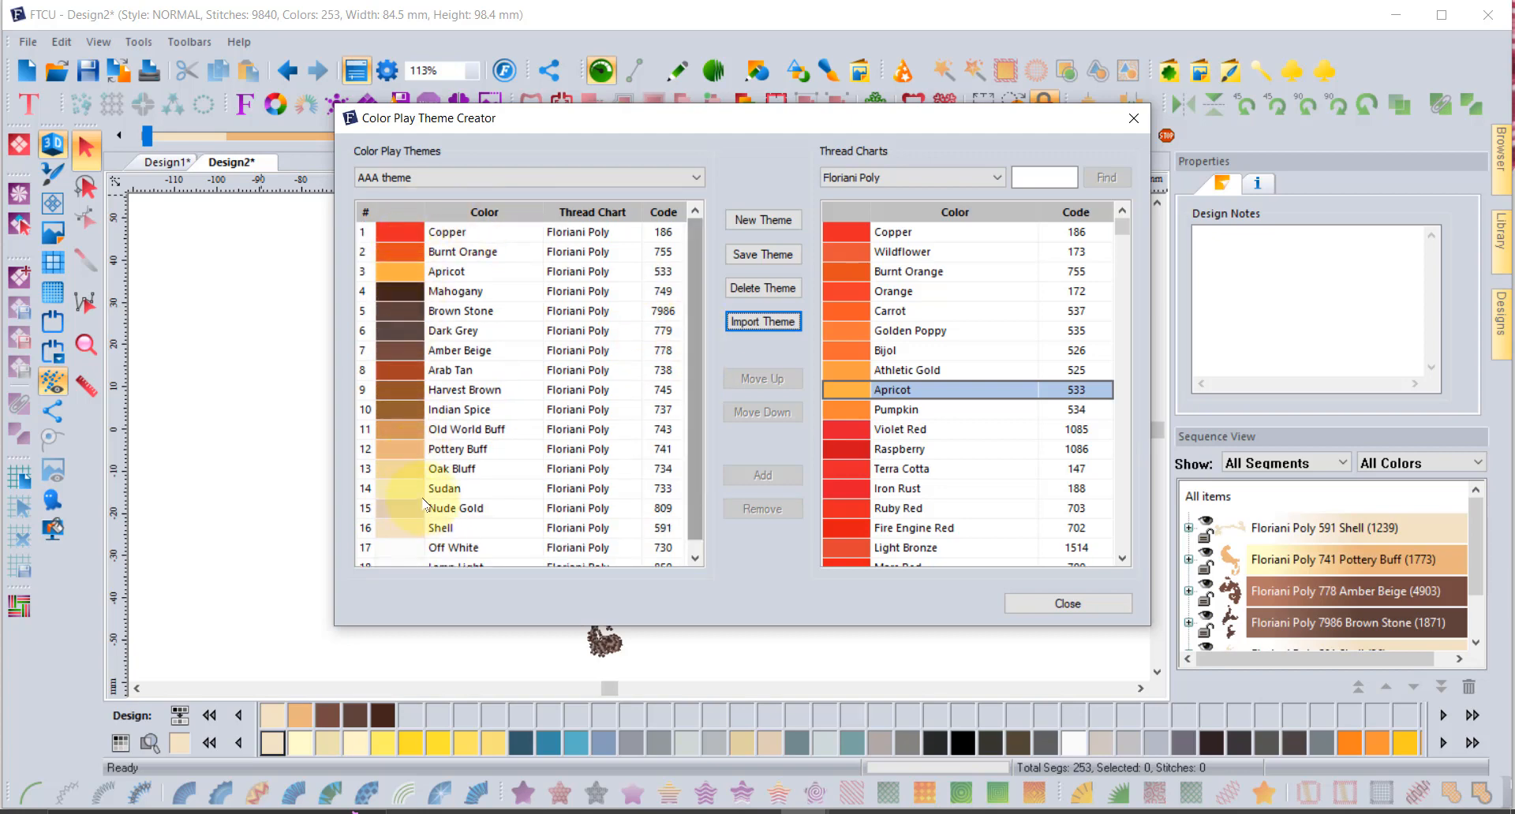
left_click(402, 236)
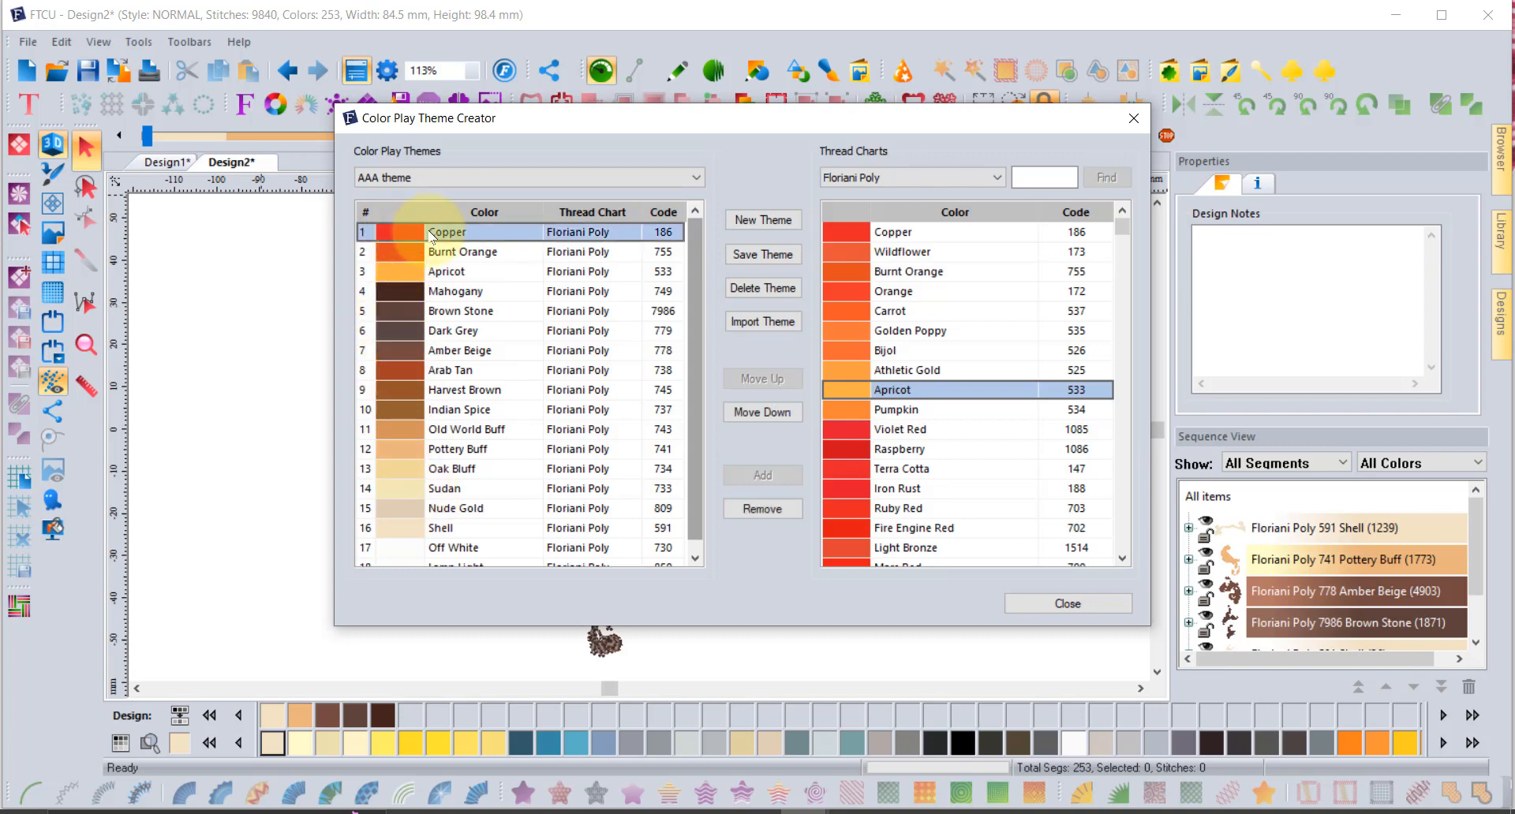
left_click(763, 509)
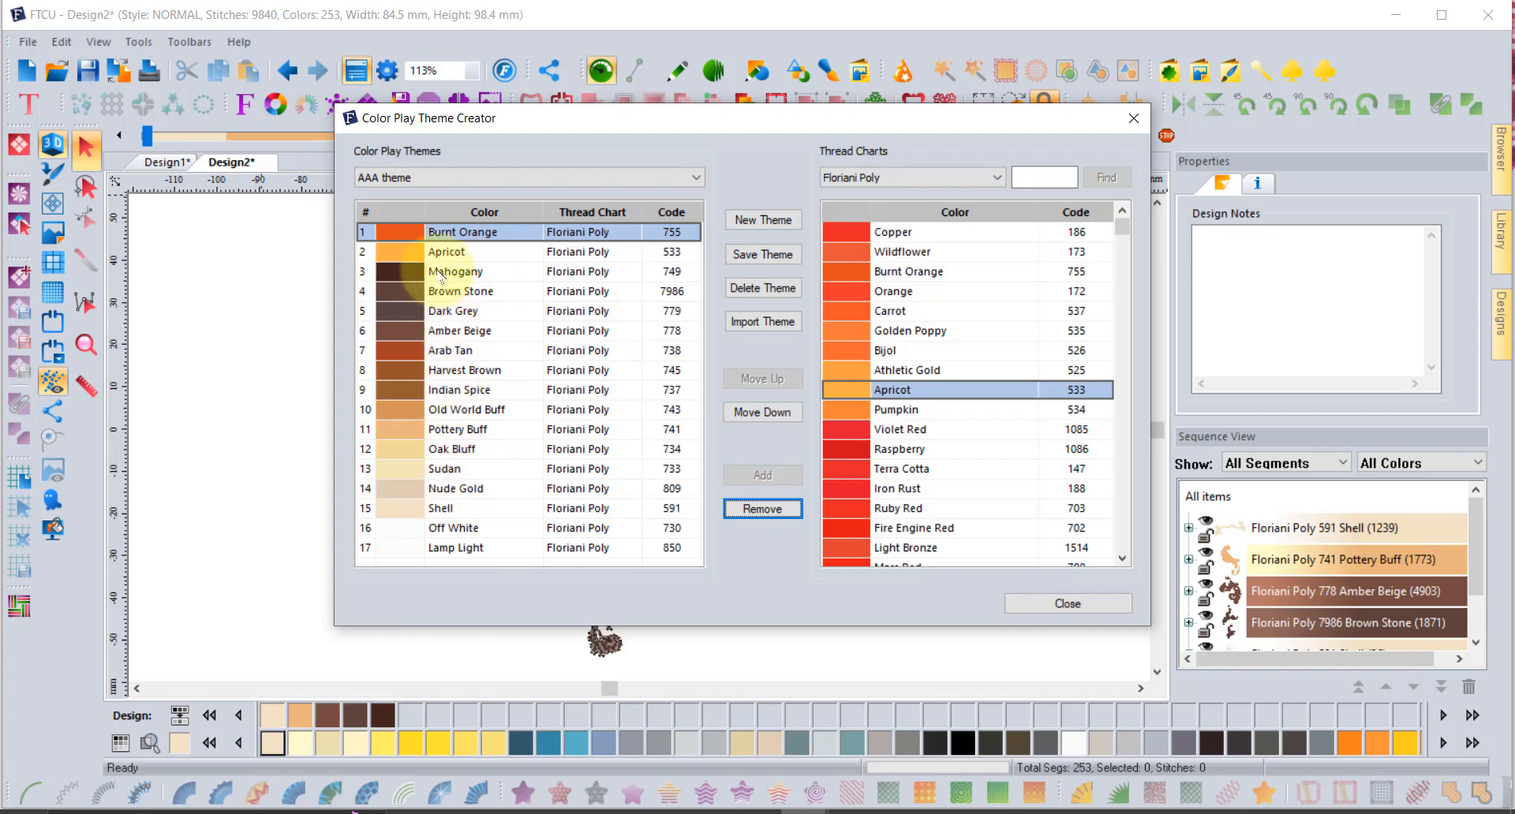
Reorder the AAA theme so that Apricot 533 sits at position 11, directly below Pottery Buff
left_click(402, 251)
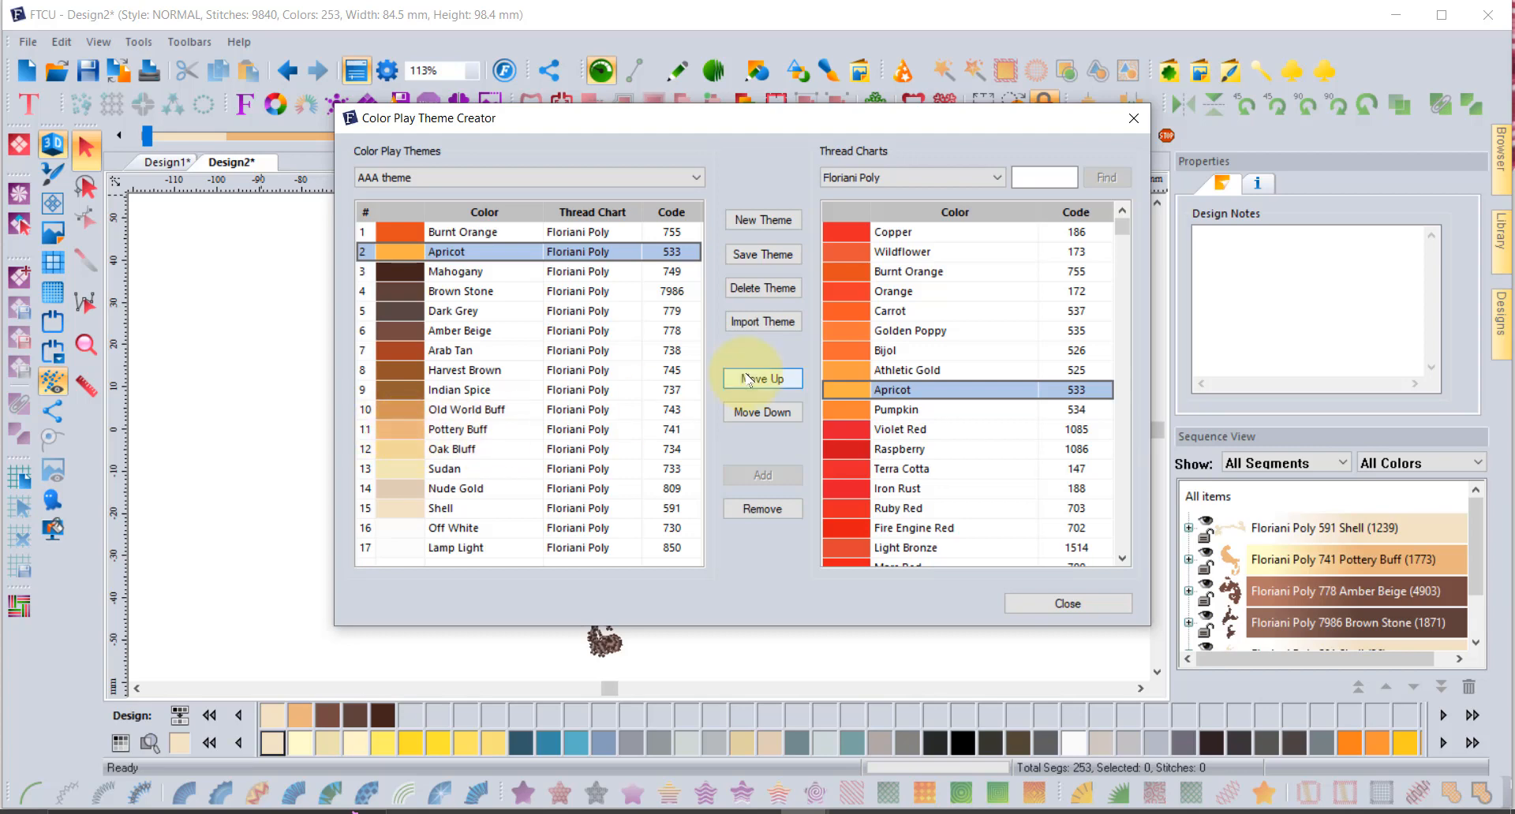
left_click(762, 412)
left_click(762, 412)
left_click(762, 412)
left_click(762, 412)
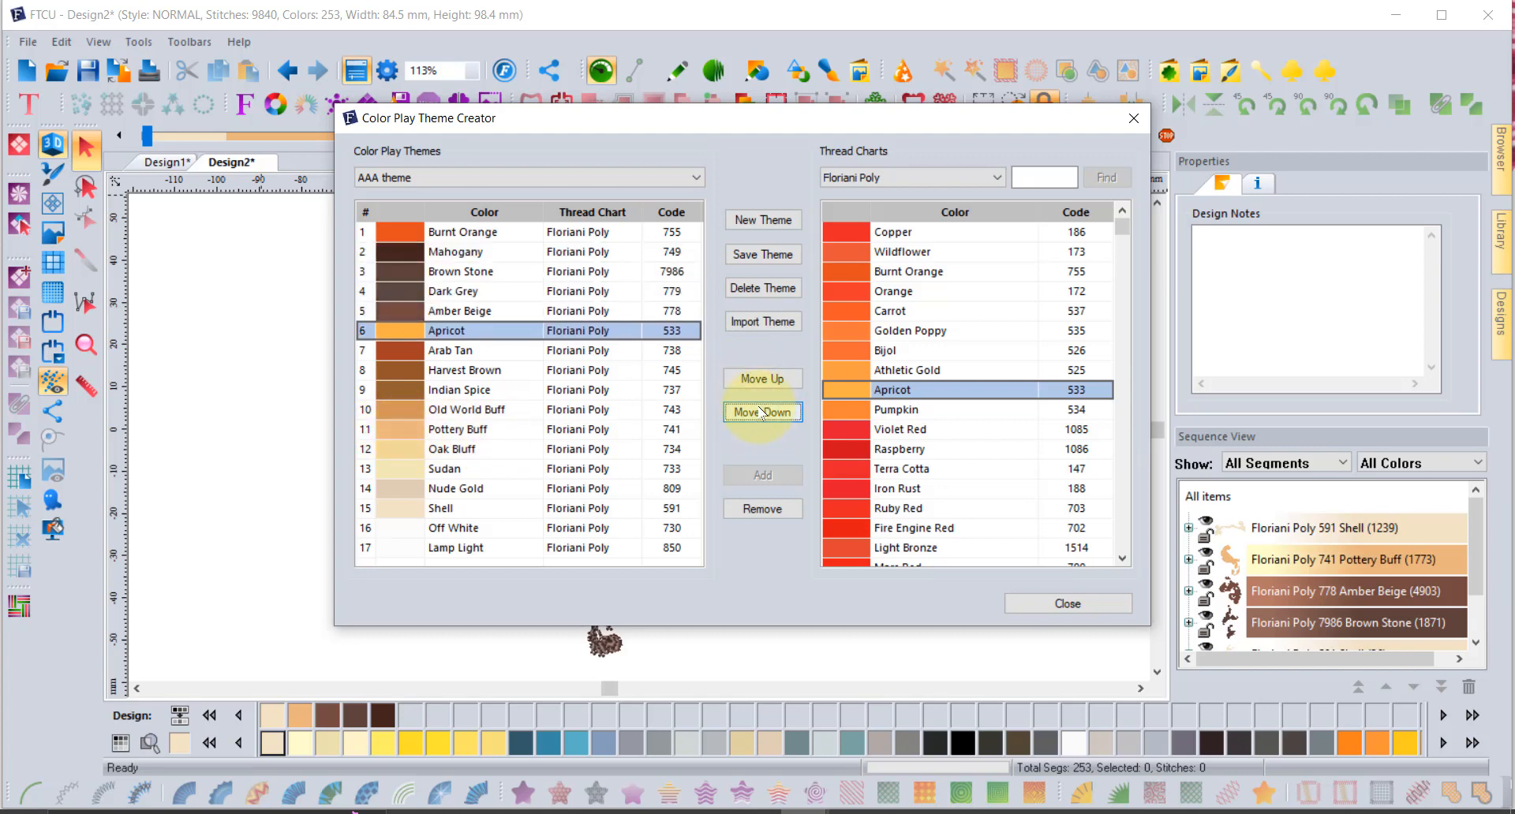
left_click(763, 412)
left_click(762, 412)
left_click(762, 412)
left_click(763, 412)
left_click(762, 412)
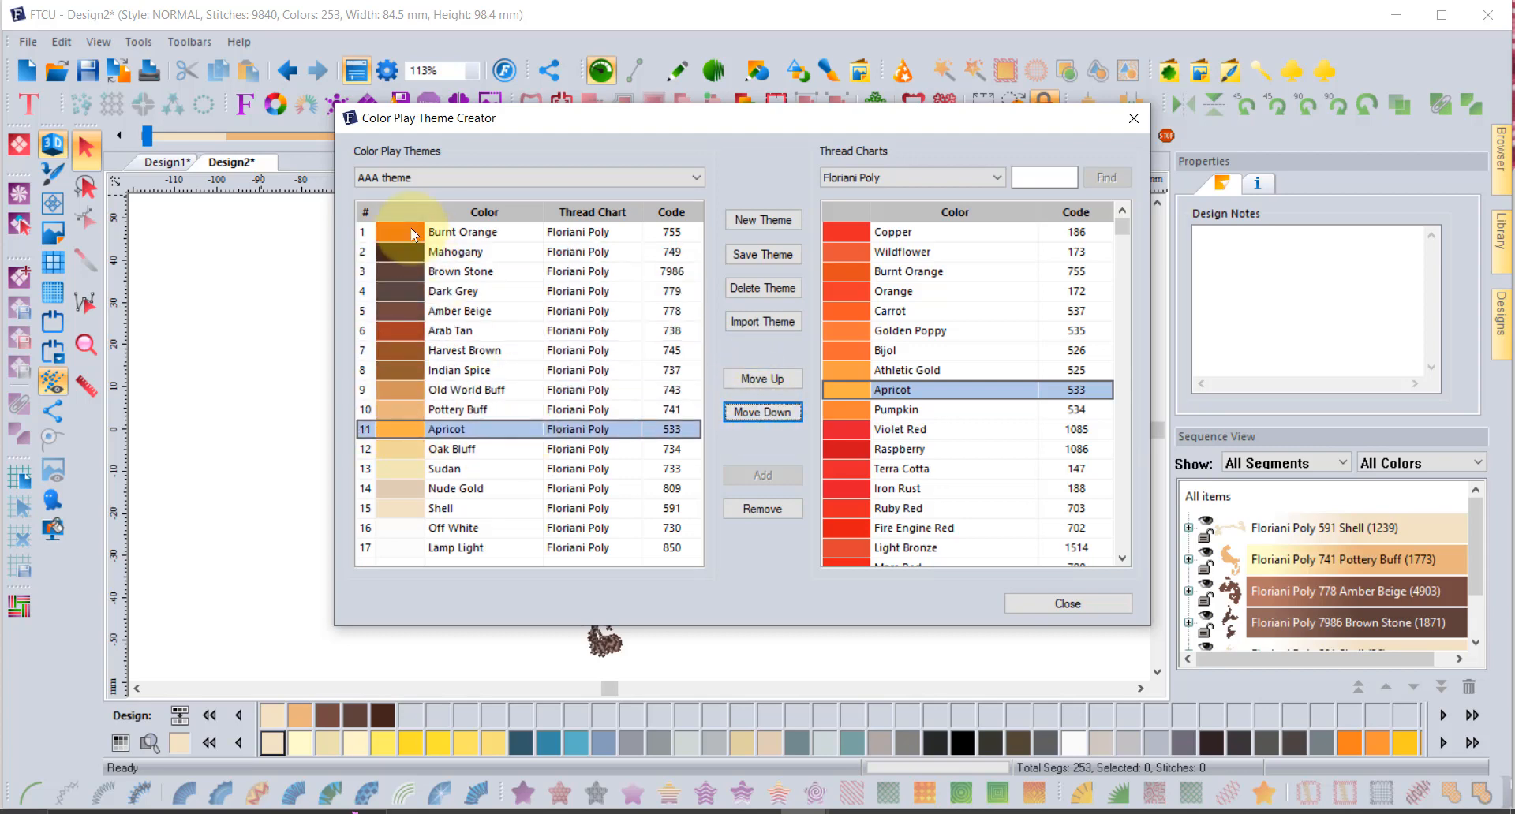
Reorder the AAA theme so that Burnt Orange 755 sits at position 6, directly below Arab Tan
left_click(412, 233)
left_click(762, 412)
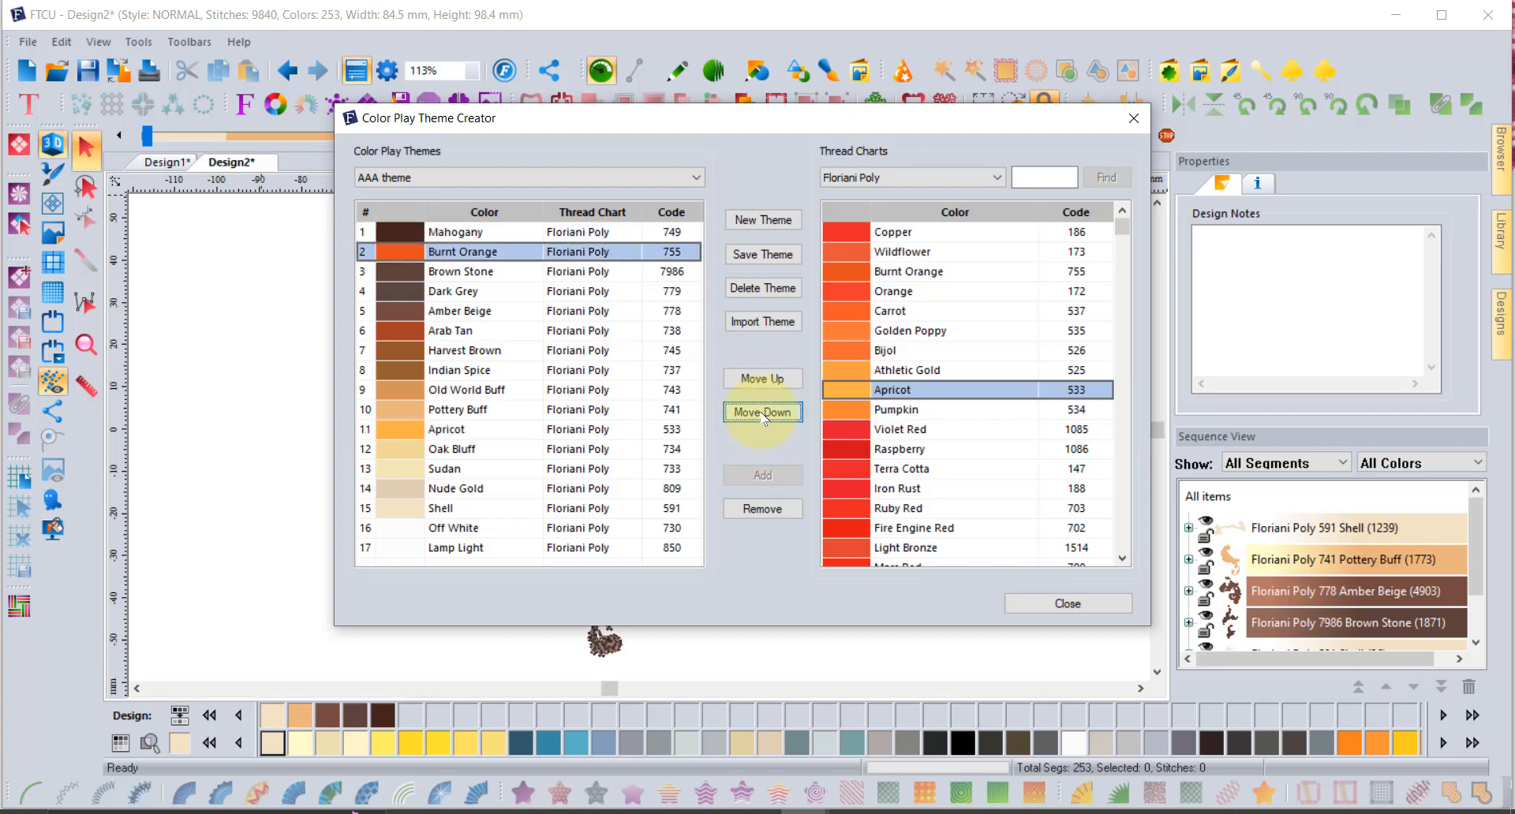
left_click(762, 412)
left_click(763, 412)
left_click(762, 412)
left_click(762, 412)
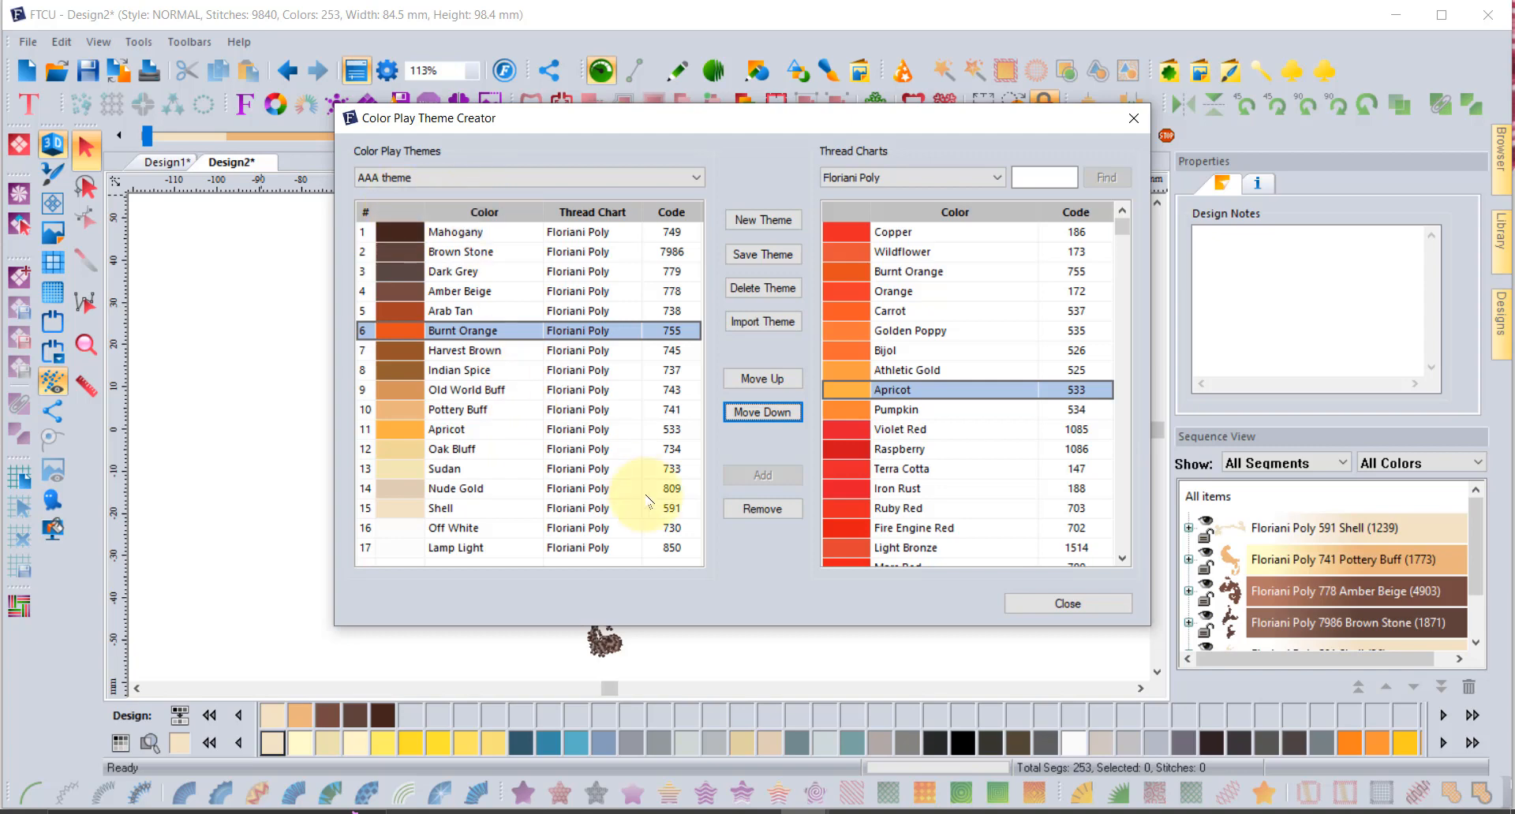
Save the theme as "AAA theme", replacing the existing version, and close the Theme Creator
left_click(764, 255)
left_click(744, 408)
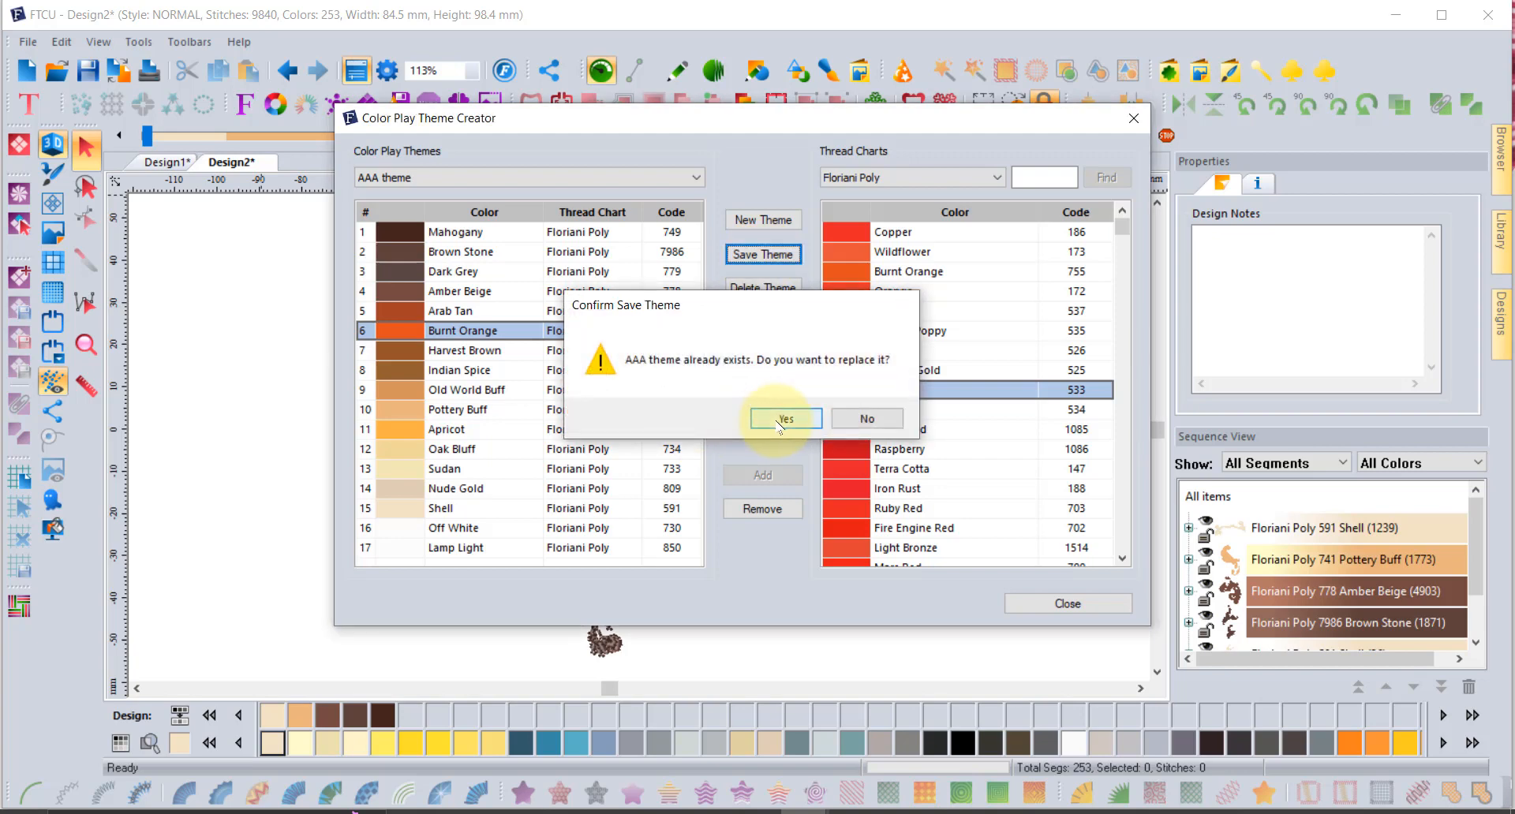
left_click(781, 419)
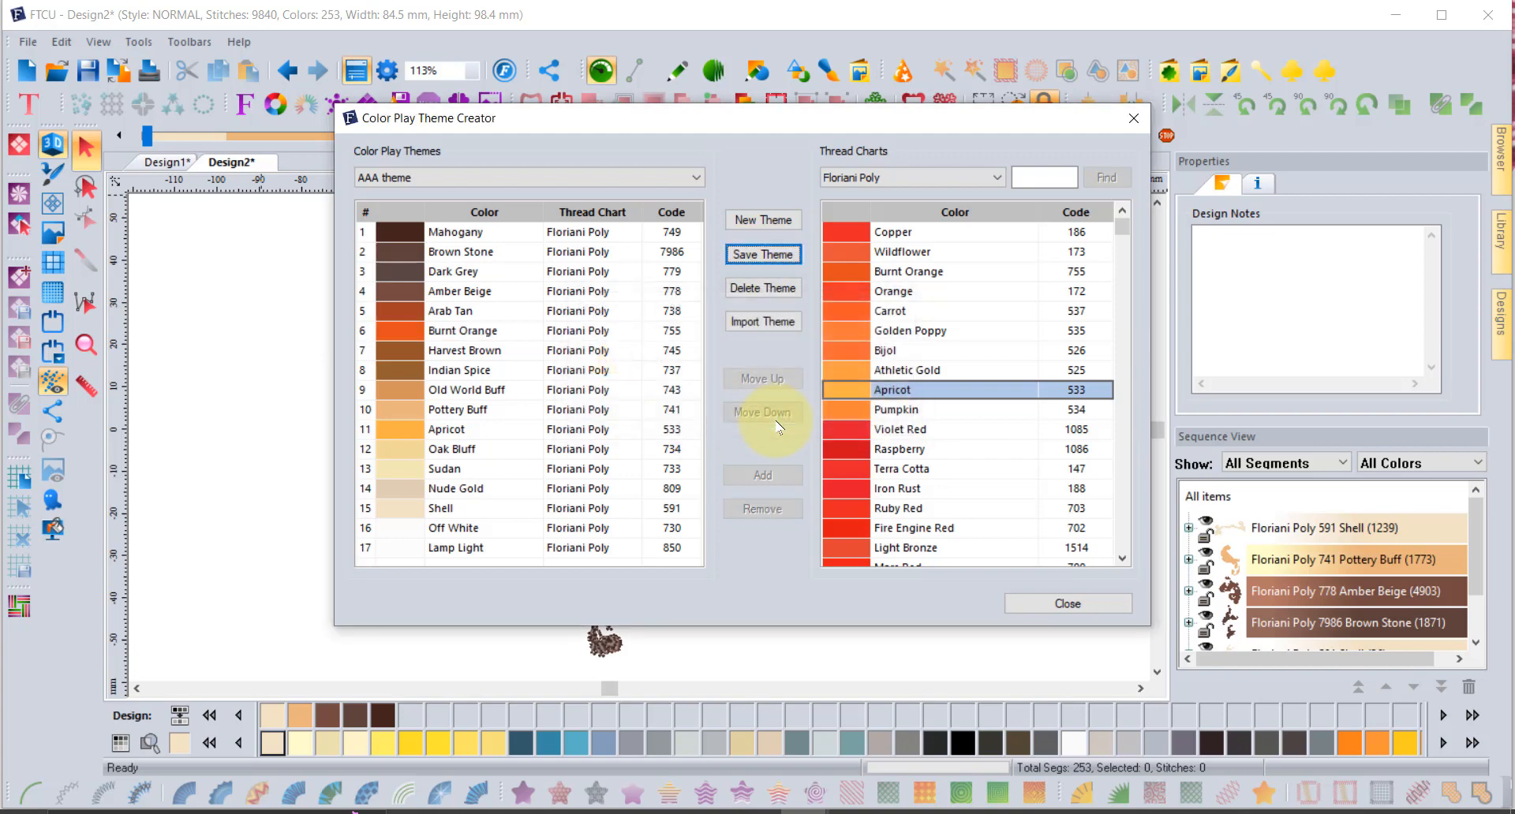
left_click(1095, 609)
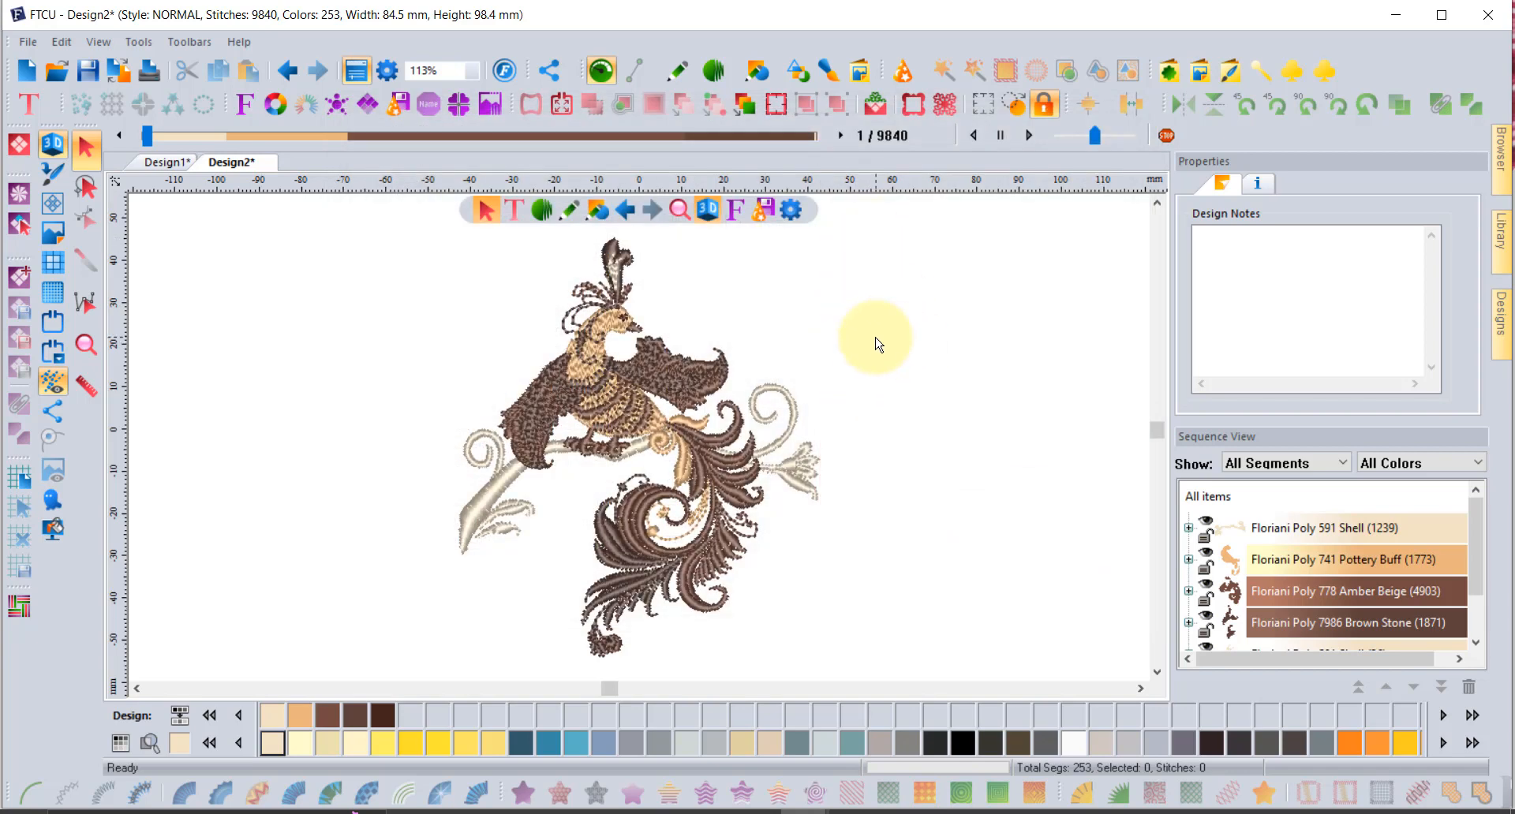
Select the whole bird design and apply the "AAA theme" to it in Color Play
left_click(657, 365)
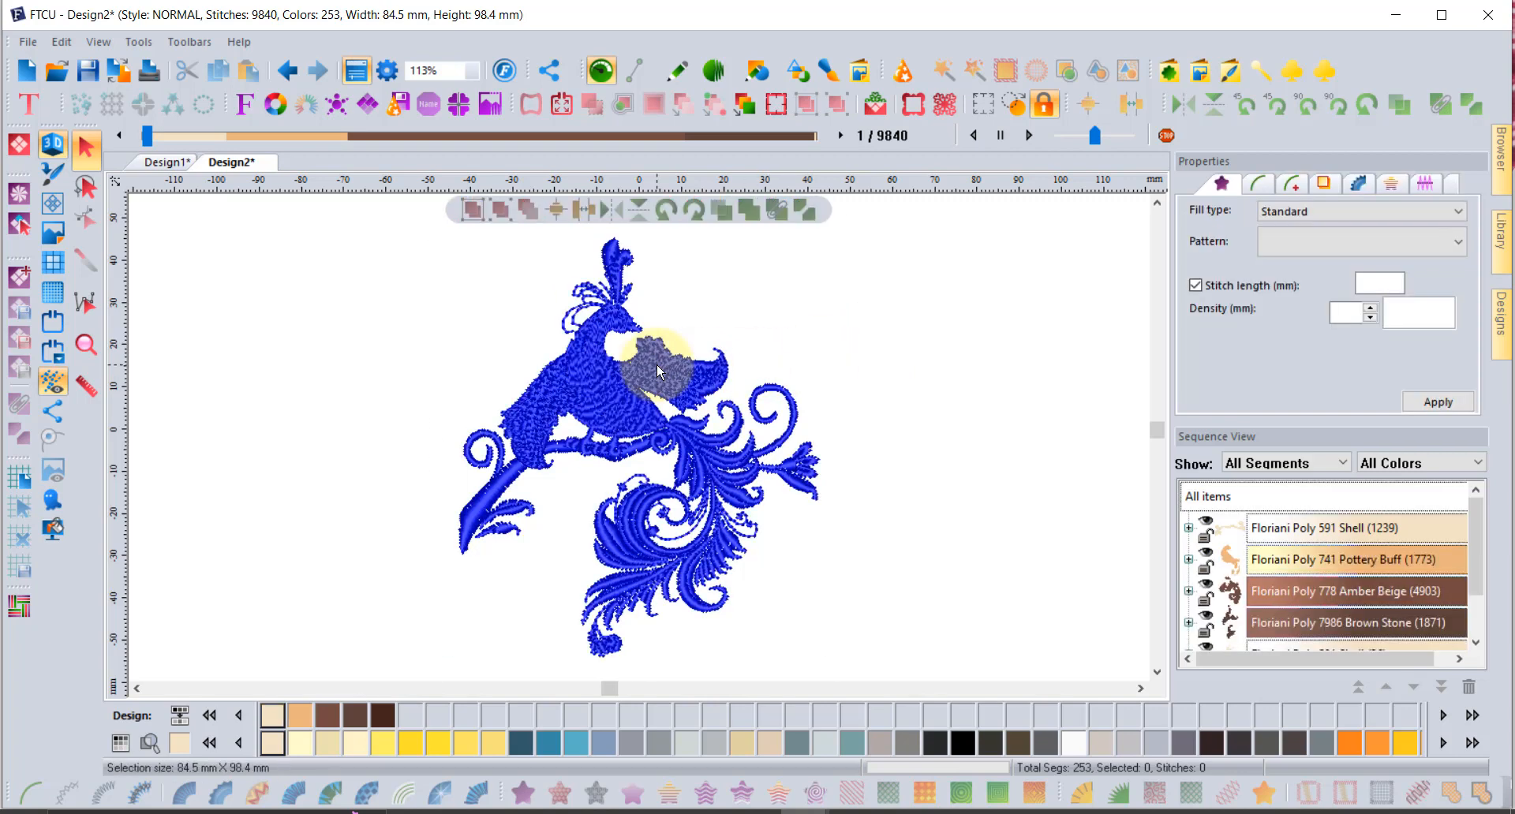
left_click(271, 103)
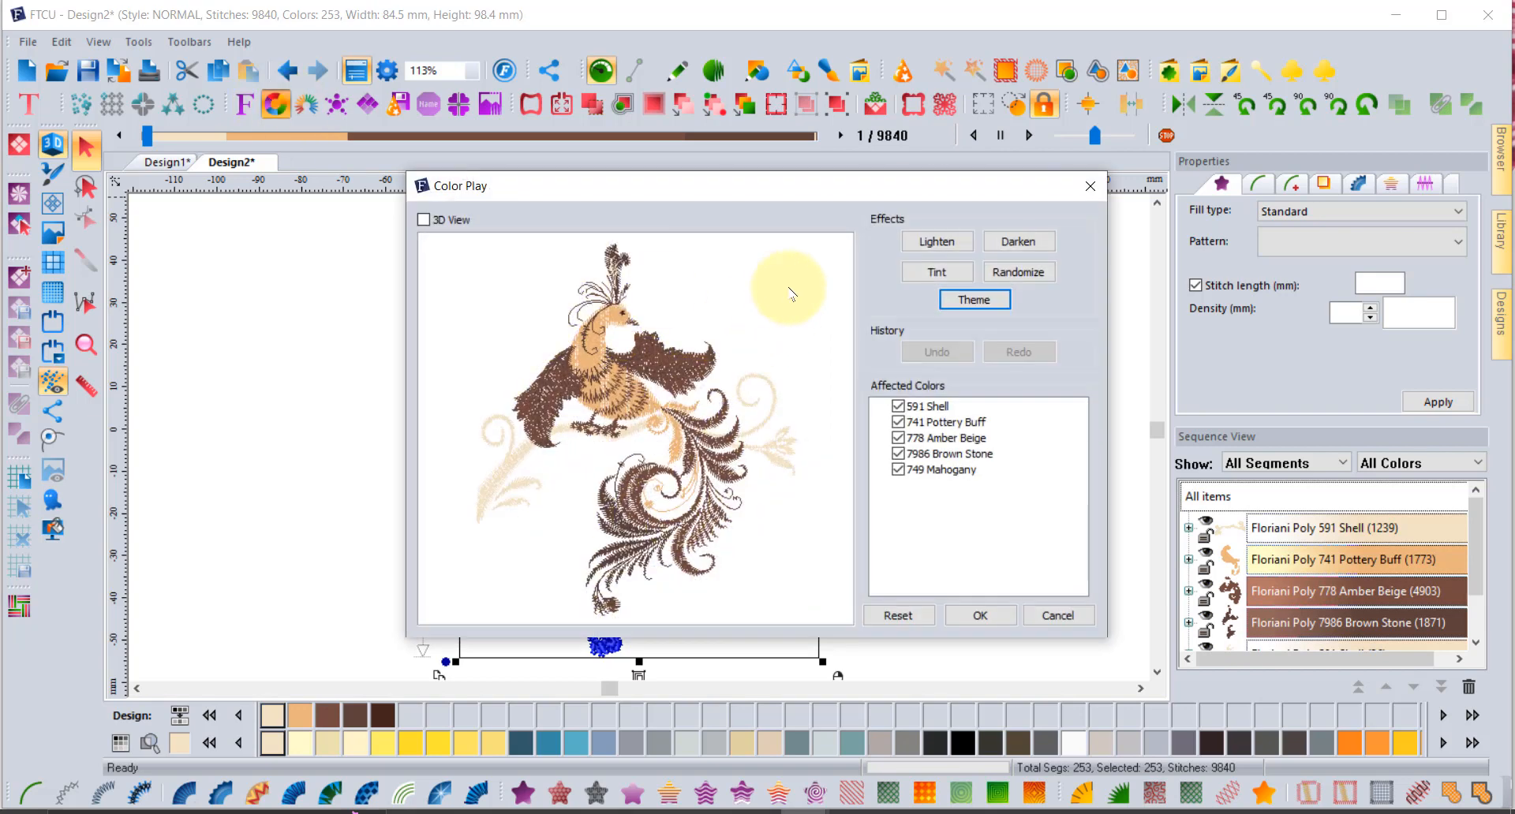
left_click(978, 302)
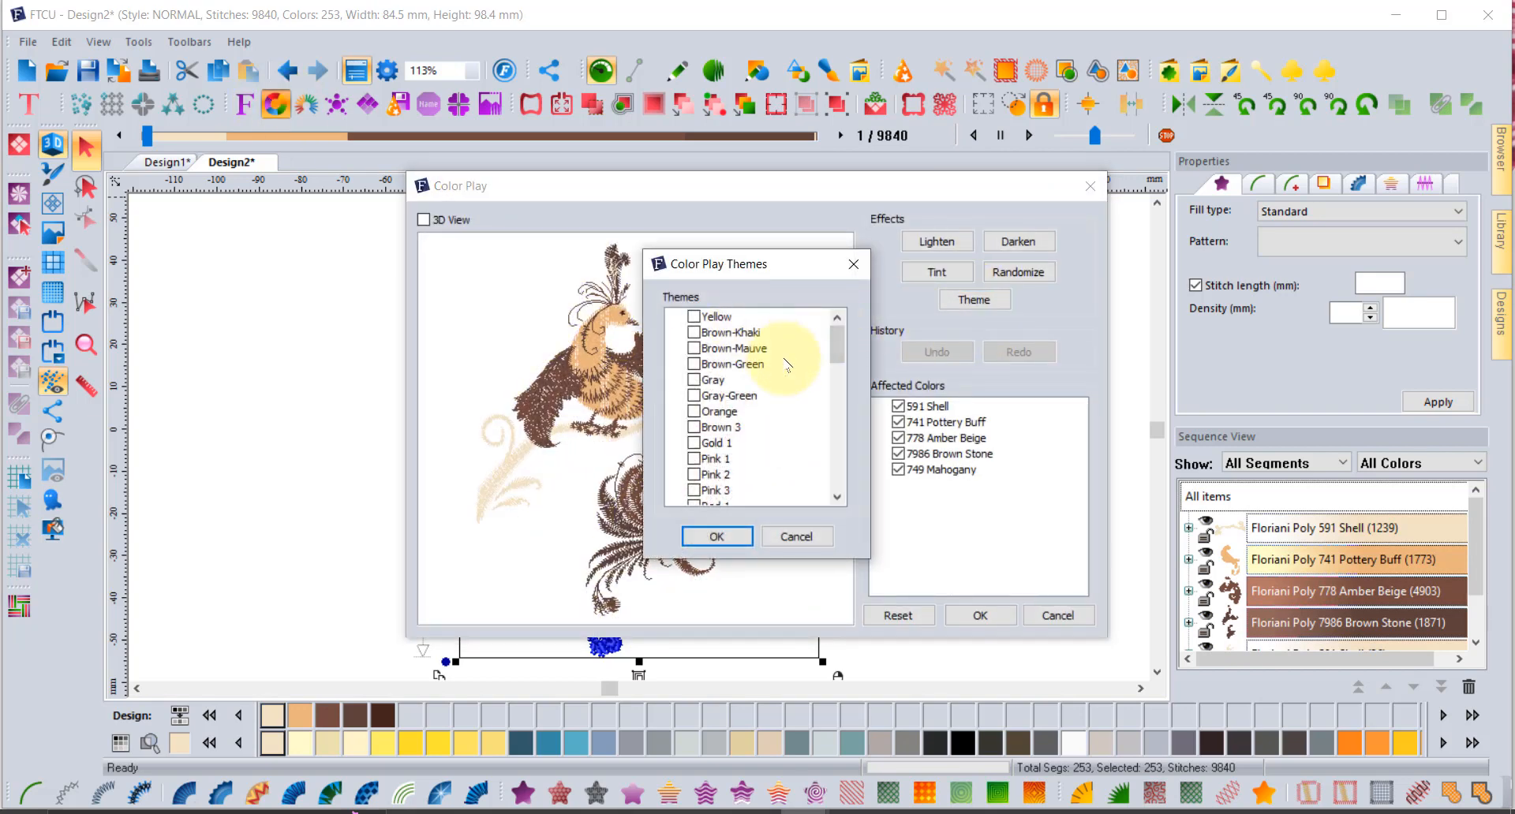
left_click_drag(837, 341, 844, 476)
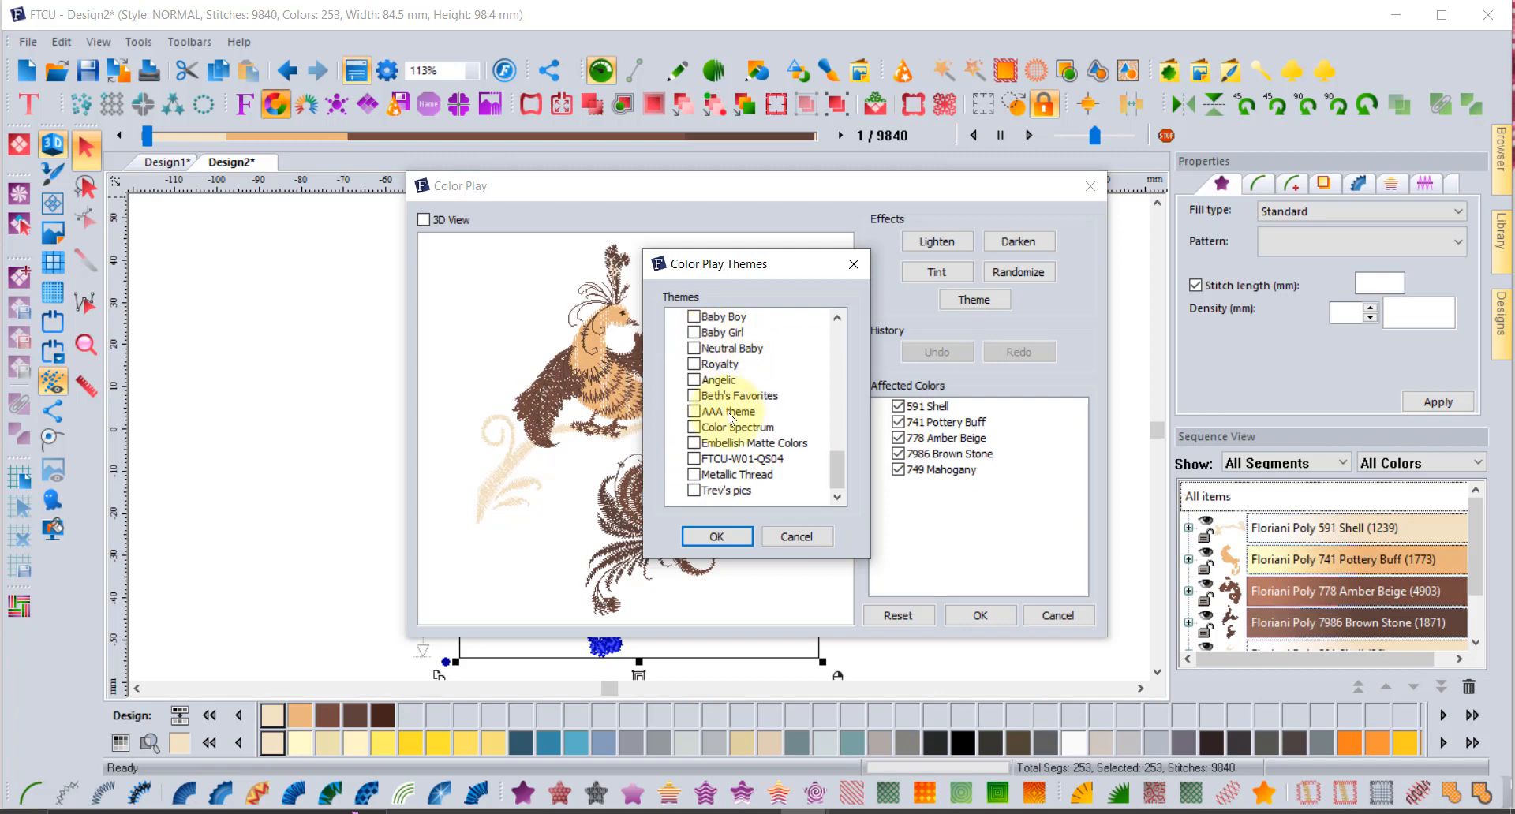
scroll(729, 415, "up", 1)
scroll(729, 416, "down", 1)
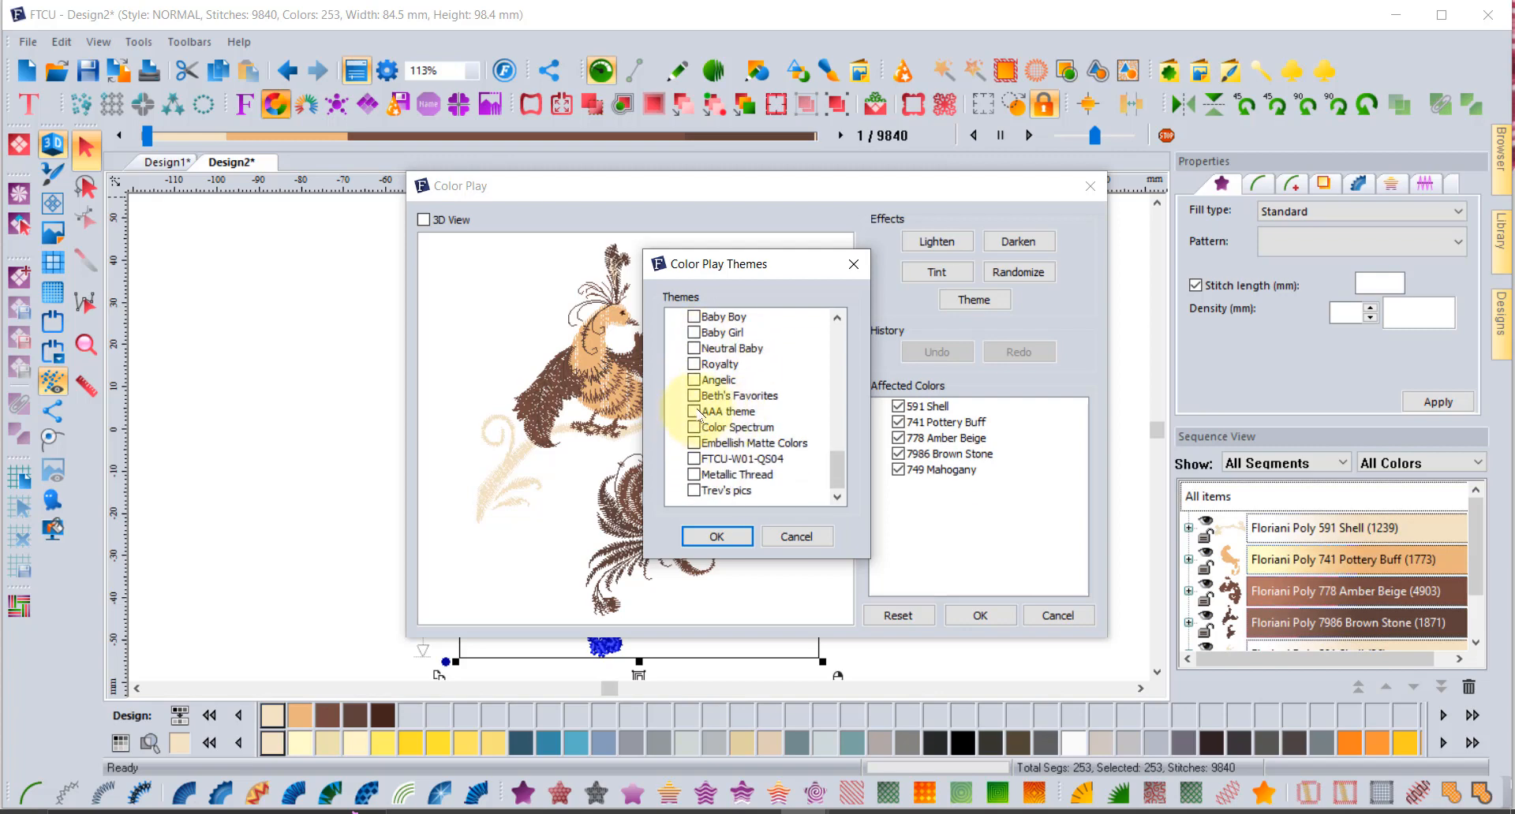
left_click(694, 411)
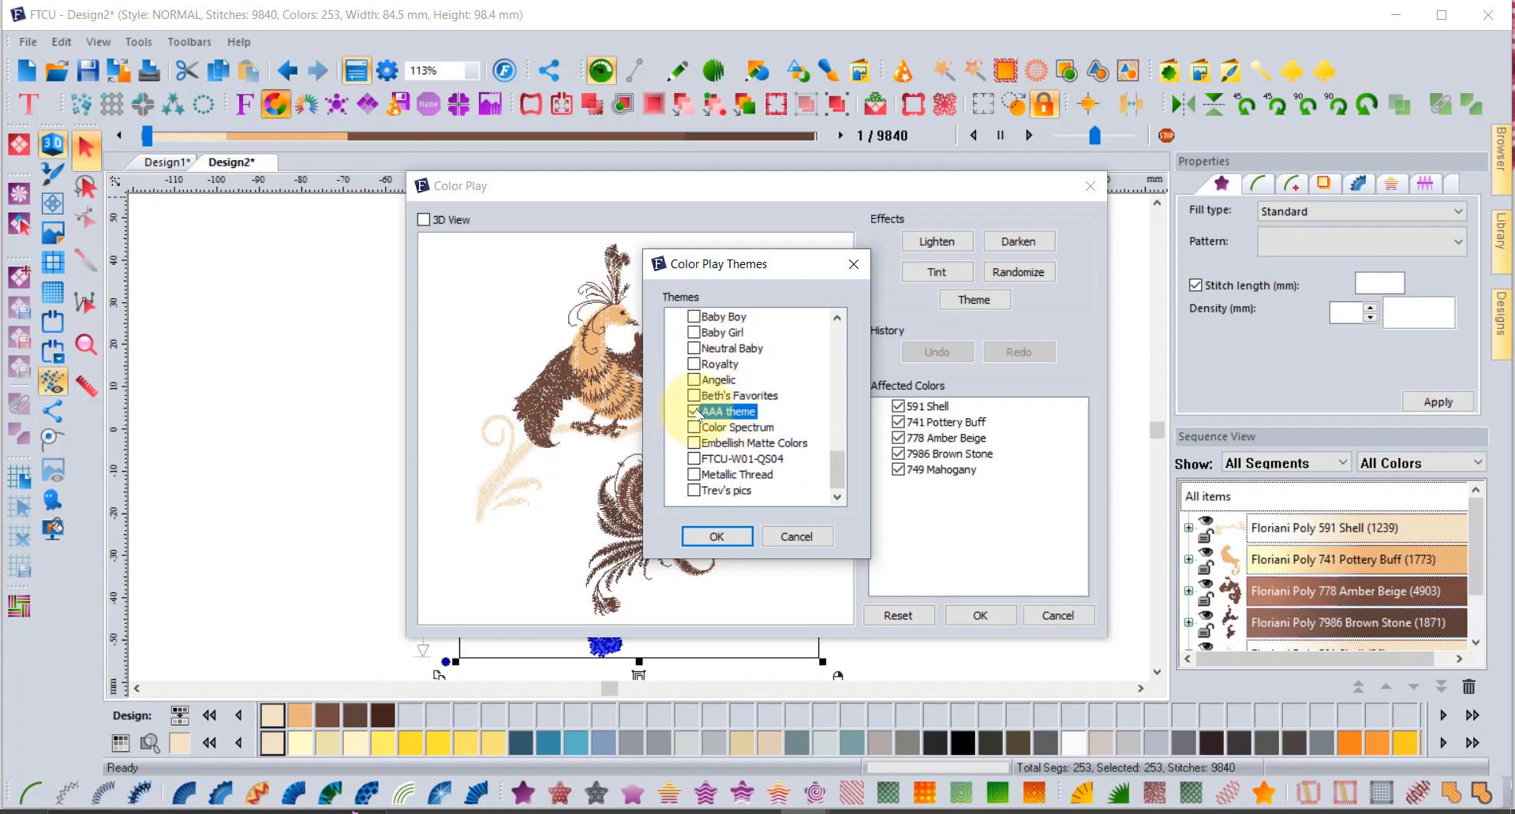
left_click(718, 537)
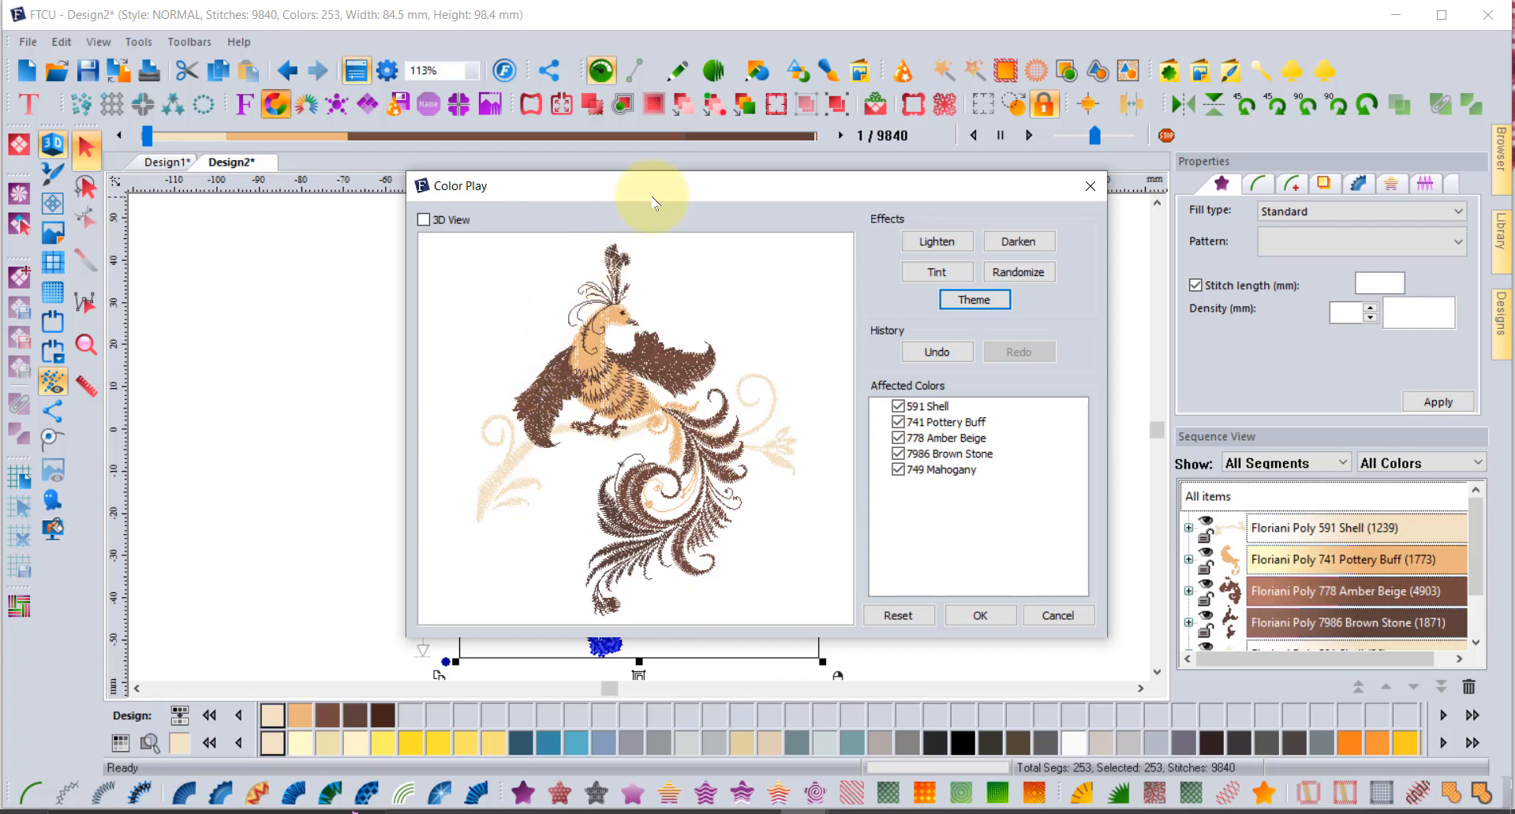
Move the Color Play window clear of the design, randomize the thread colors twice, and accept the recoloring
left_click_drag(659, 186, 898, 111)
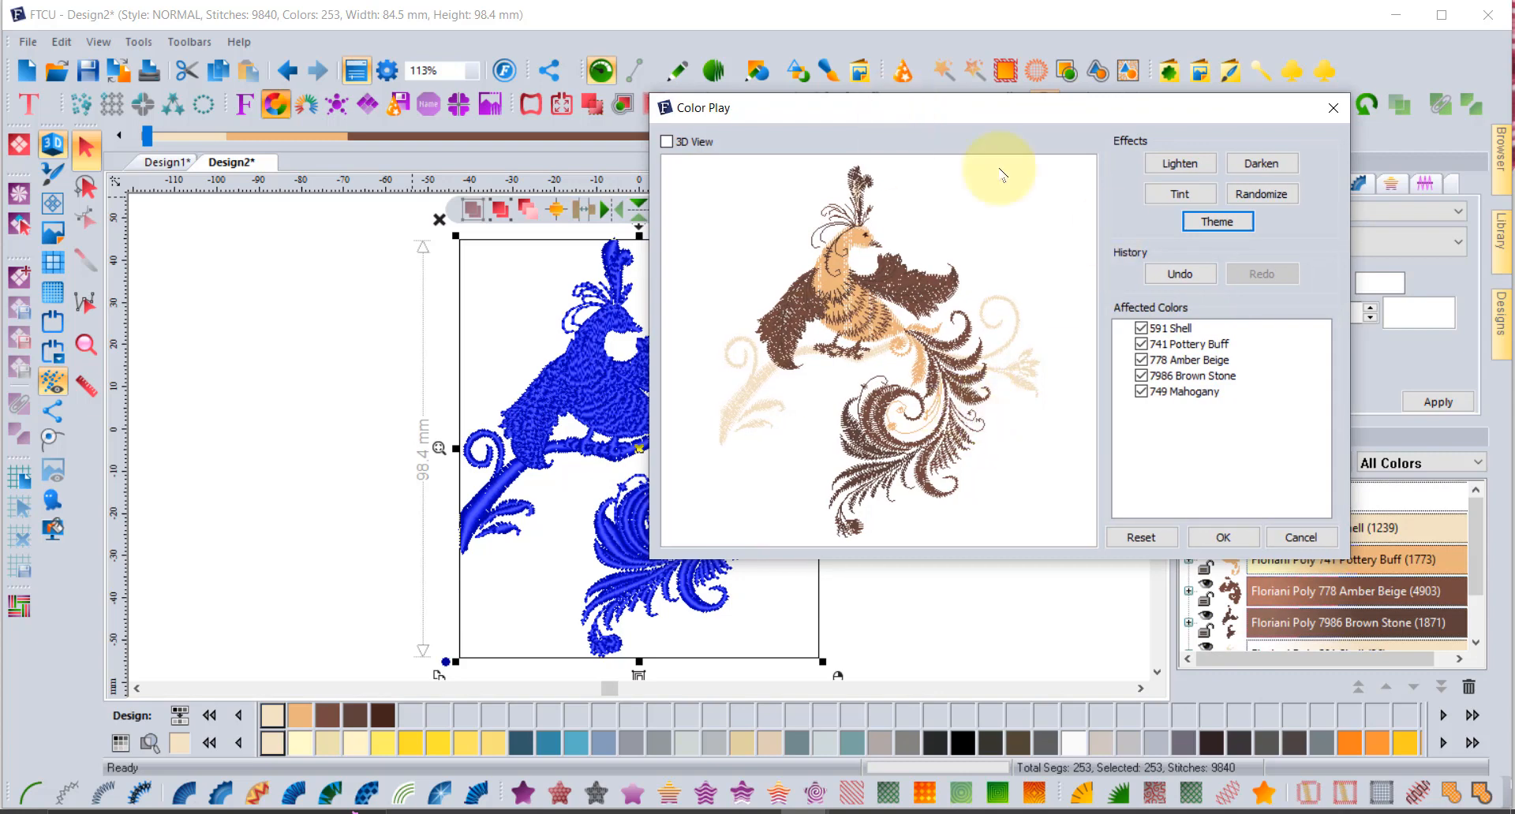
left_click(1271, 199)
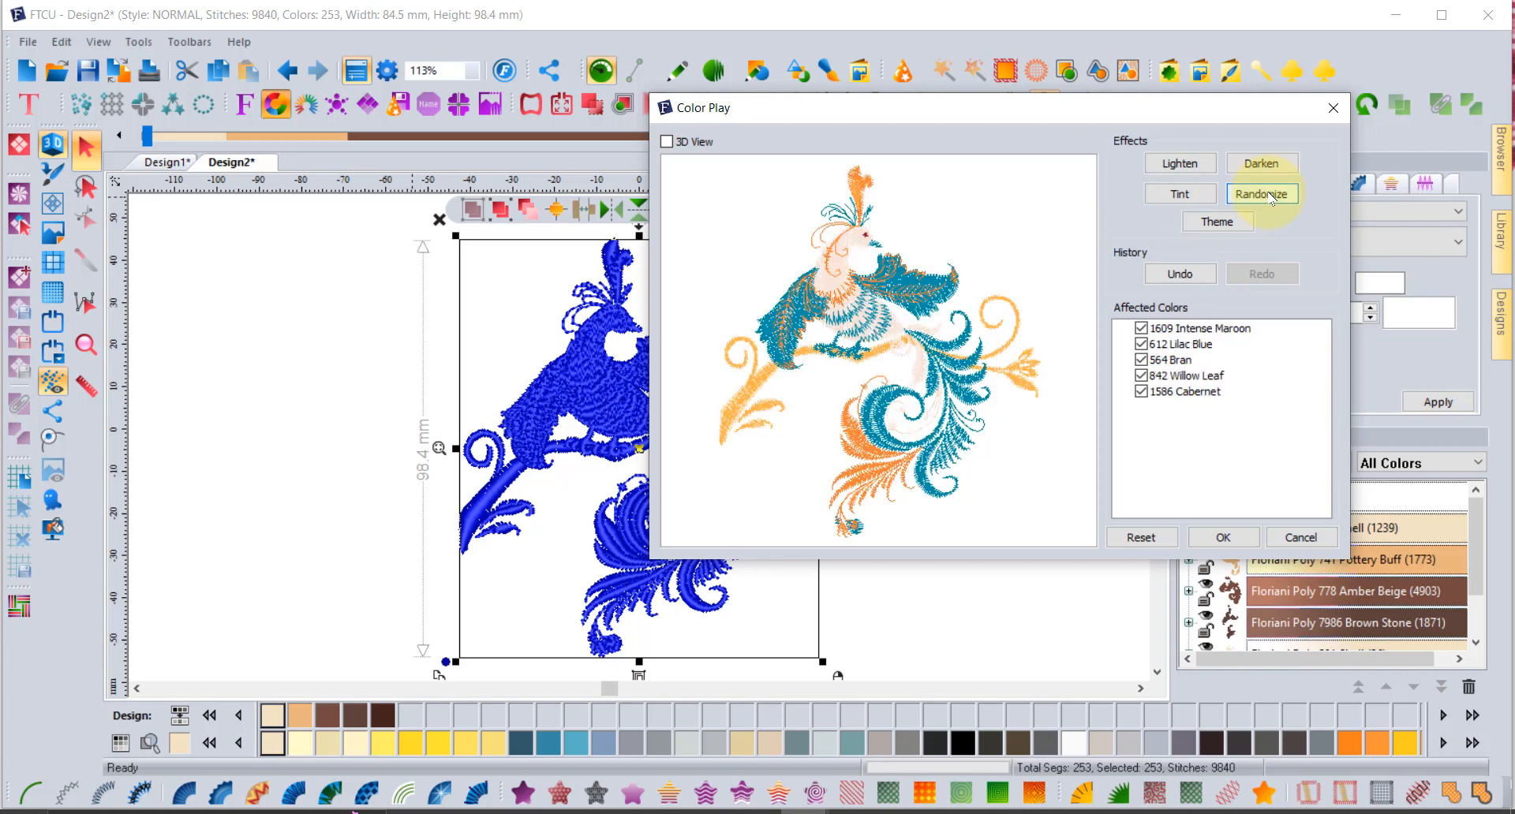
left_click(1271, 200)
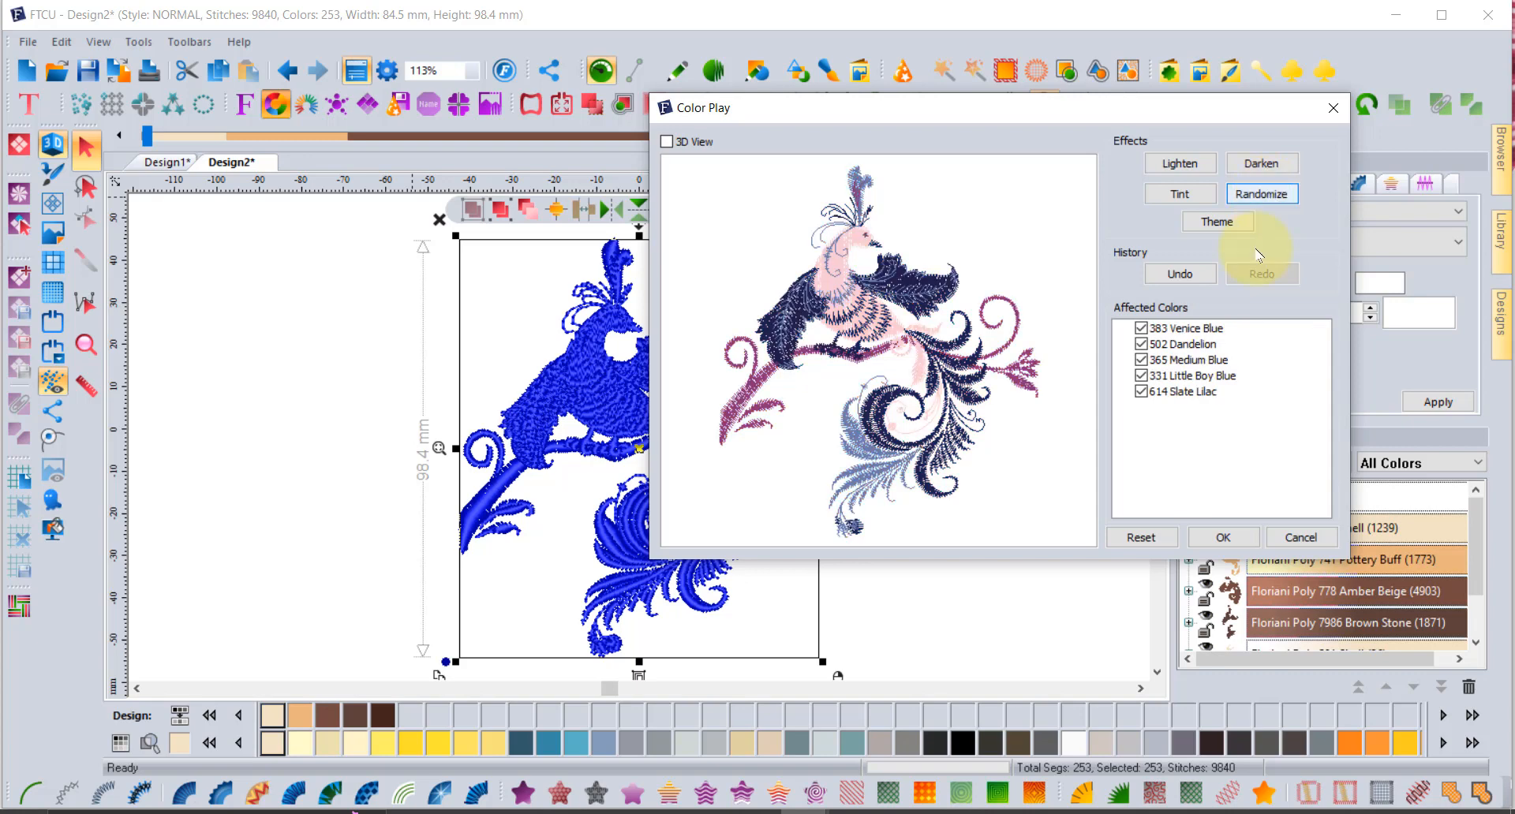
left_click(1223, 539)
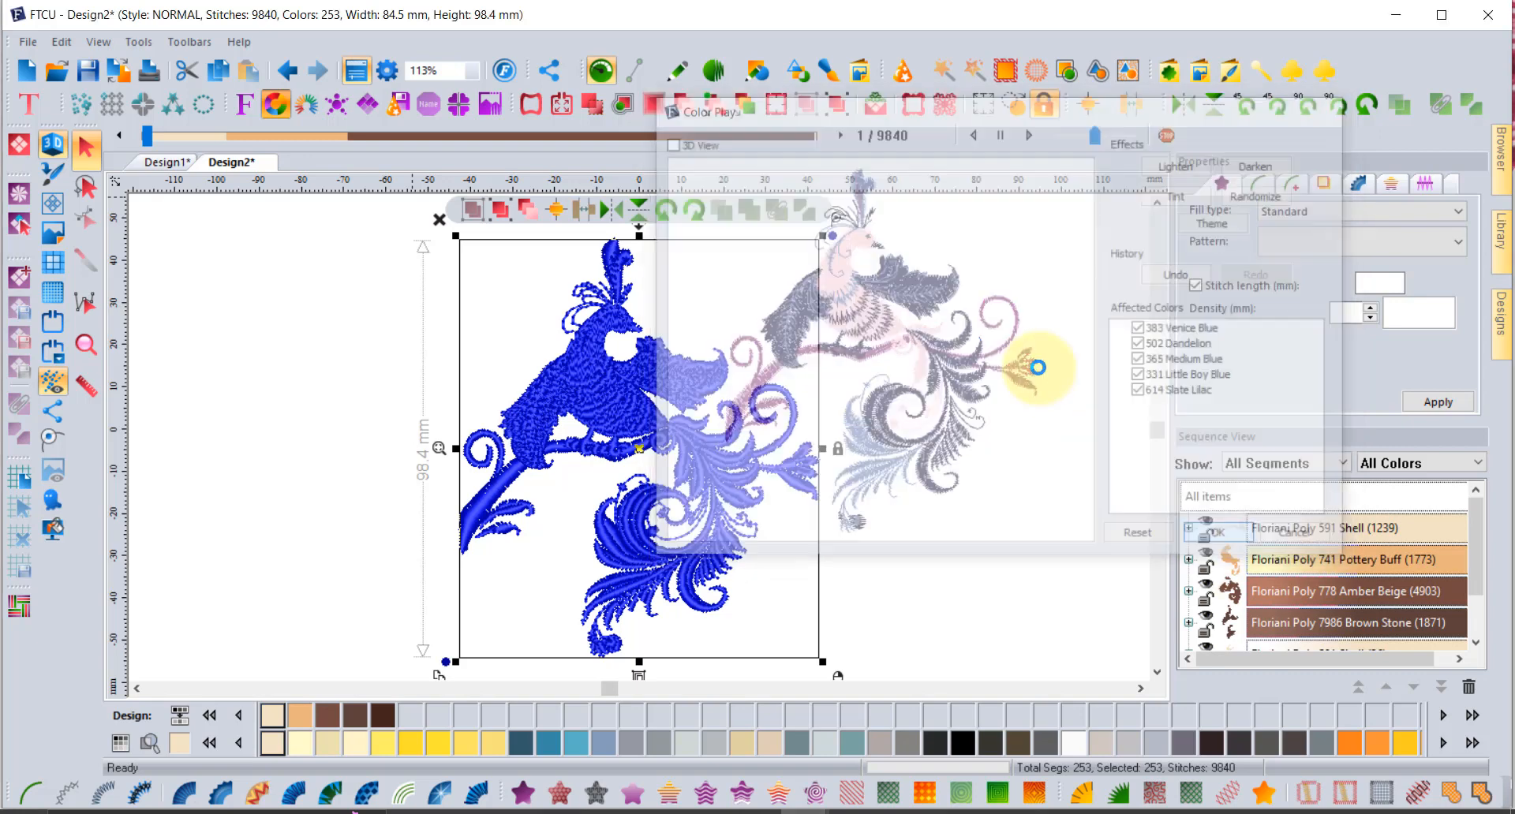